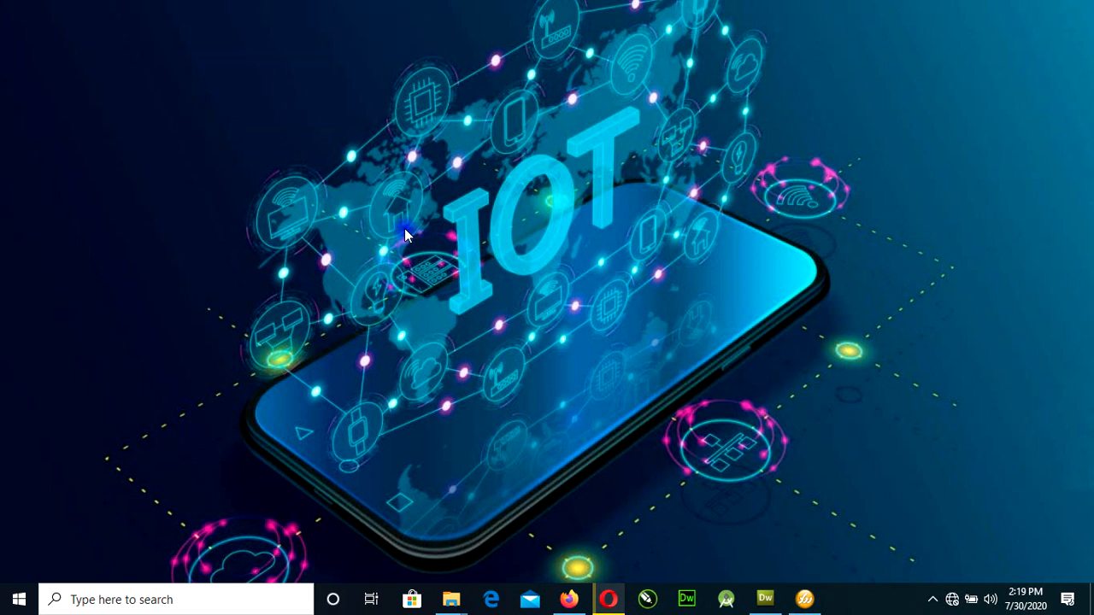
# Refresh the desktop and switch to Macromedia Fireworks 8.
pyautogui.rightClick(898, 254)
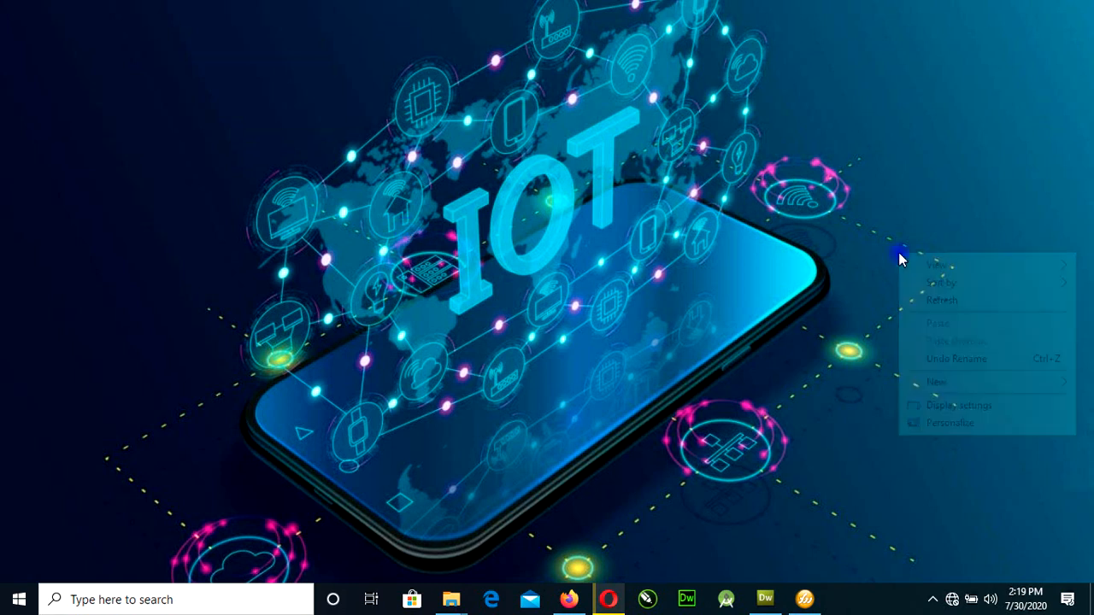
pyautogui.click(905, 300)
pyautogui.click(804, 599)
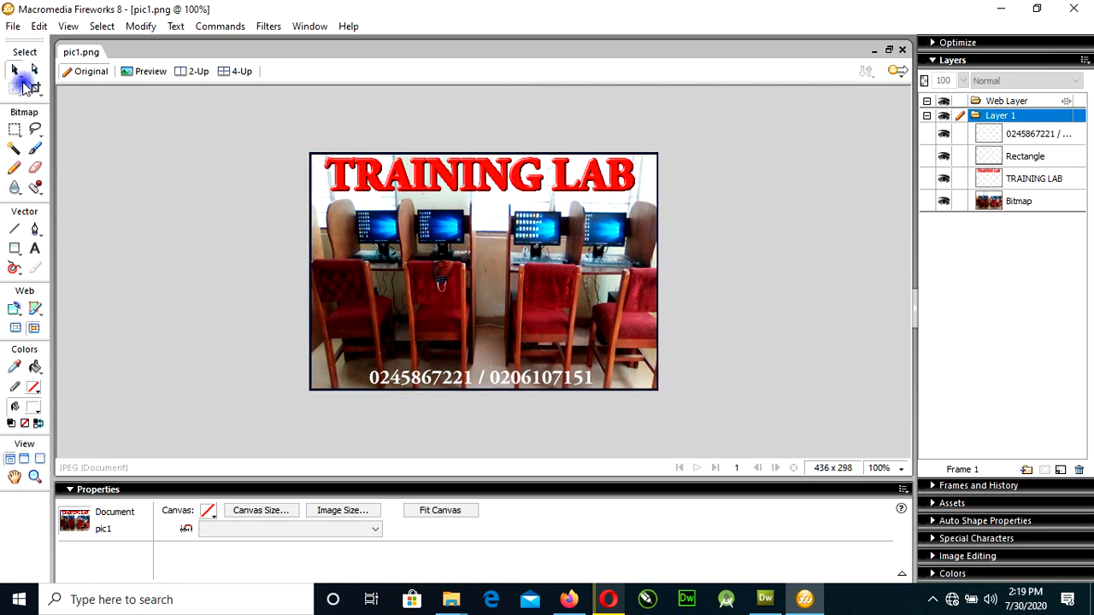
# Create a new transparent document 900 pixels wide and 250 pixels high.
pyautogui.click(13, 27)
pyautogui.click(26, 45)
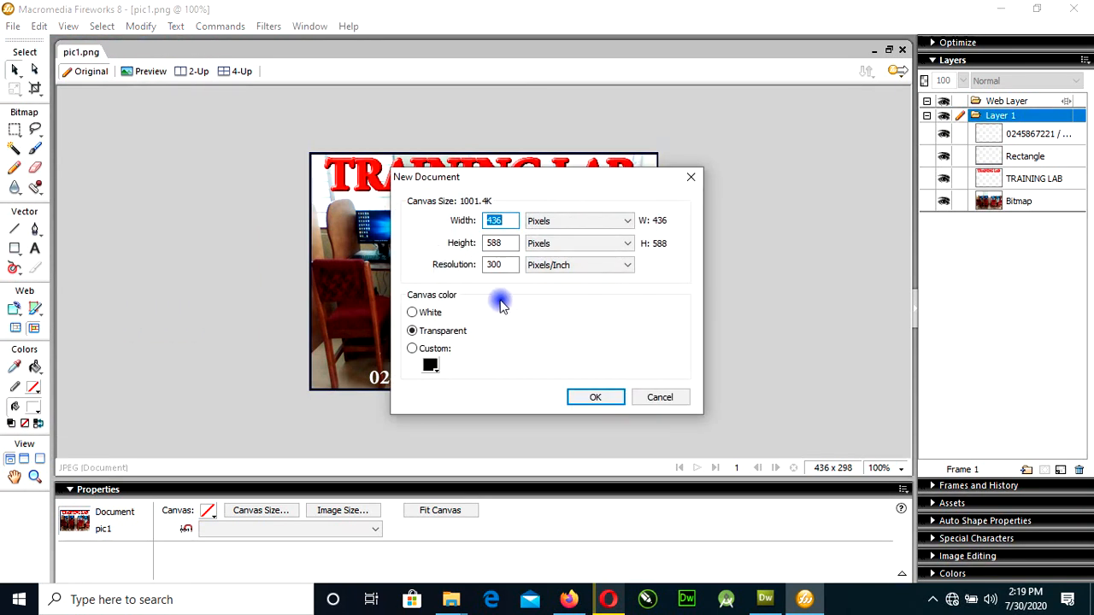
pyautogui.write('900')
pyautogui.press('Tab')
pyautogui.write('250')
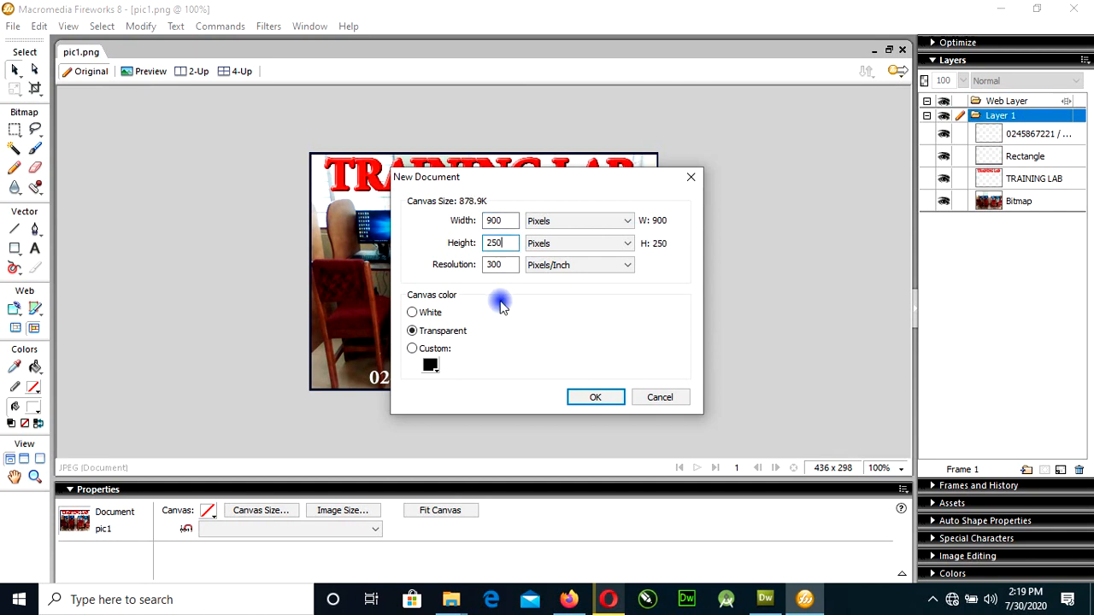
pyautogui.click(595, 397)
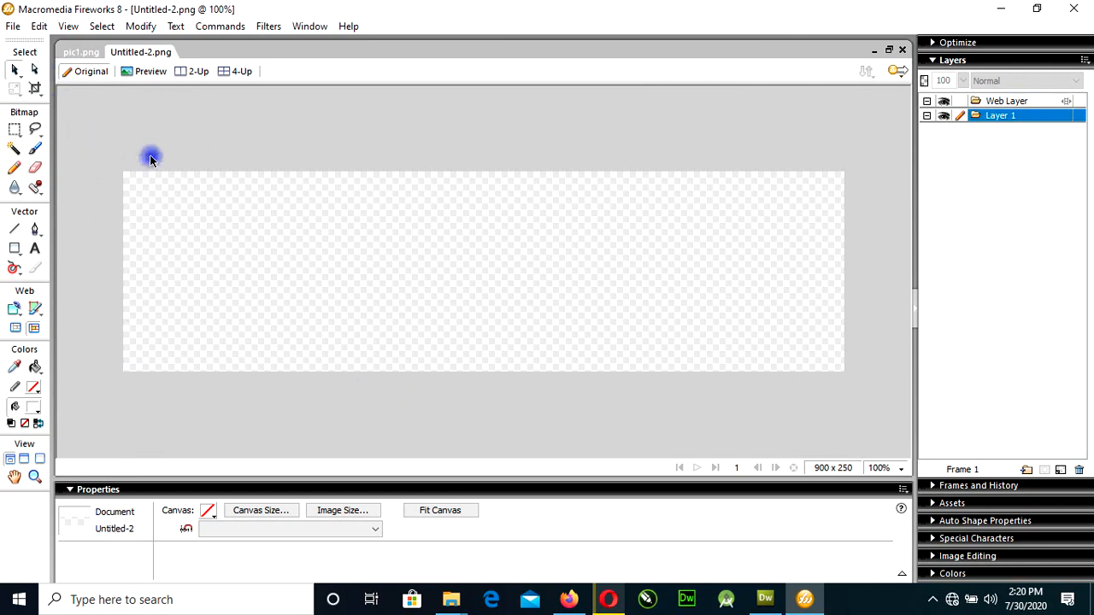
# Start importing an image and show the Desktop files as large icons.
pyautogui.click(8, 27)
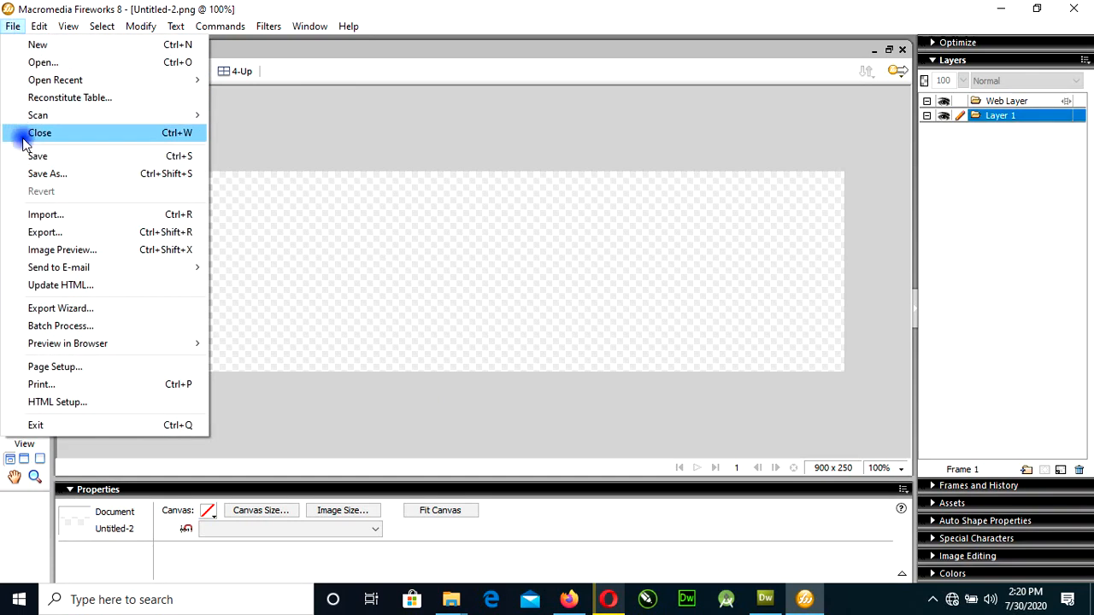
pyautogui.click(61, 224)
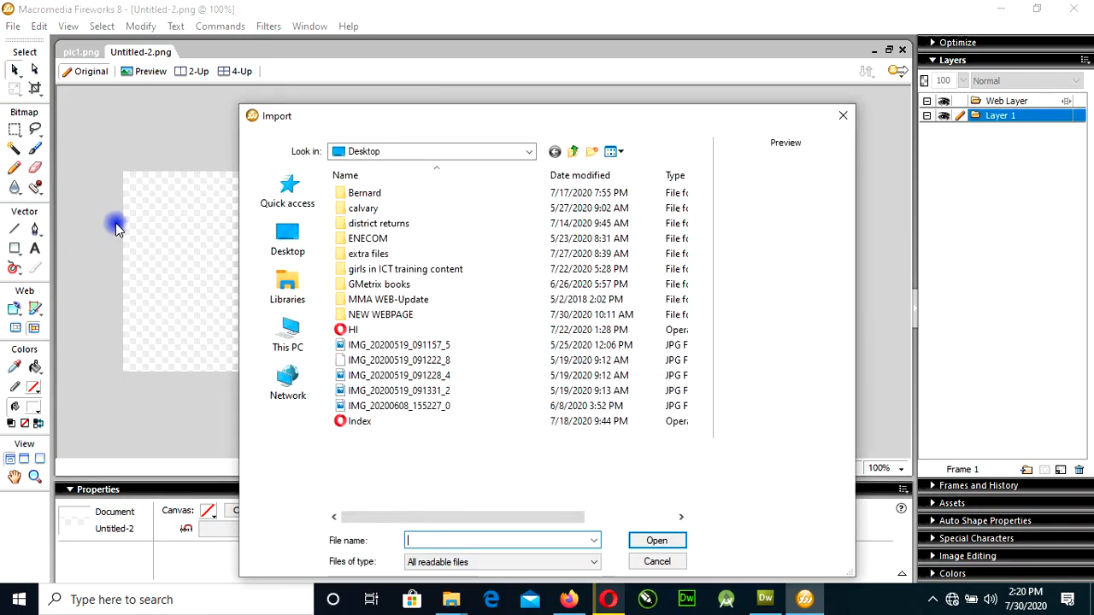
pyautogui.click(619, 152)
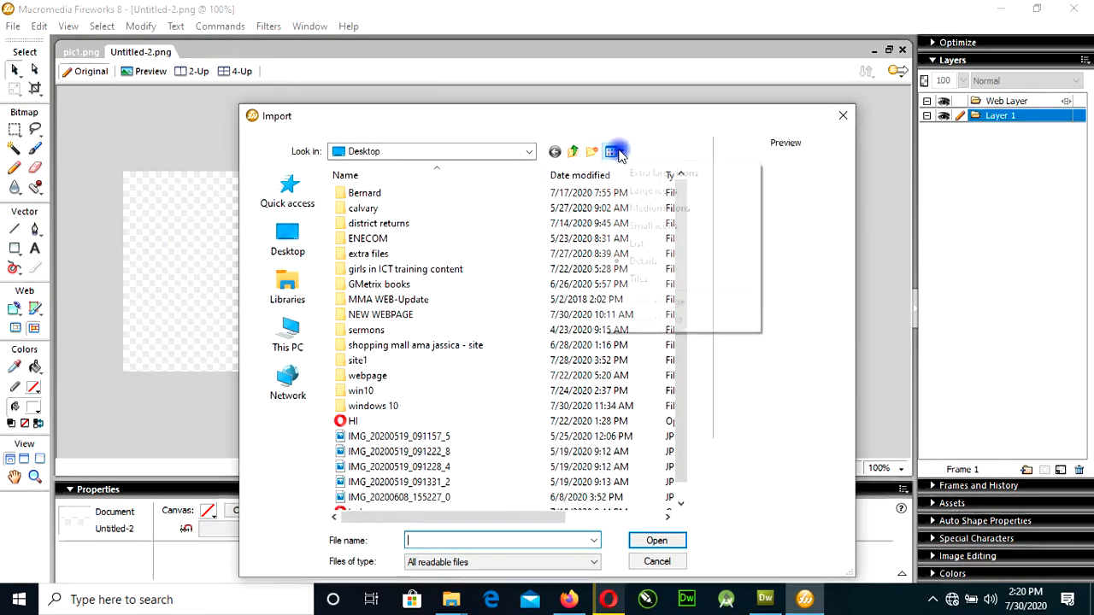
pyautogui.click(628, 226)
pyautogui.click(616, 152)
pyautogui.click(650, 198)
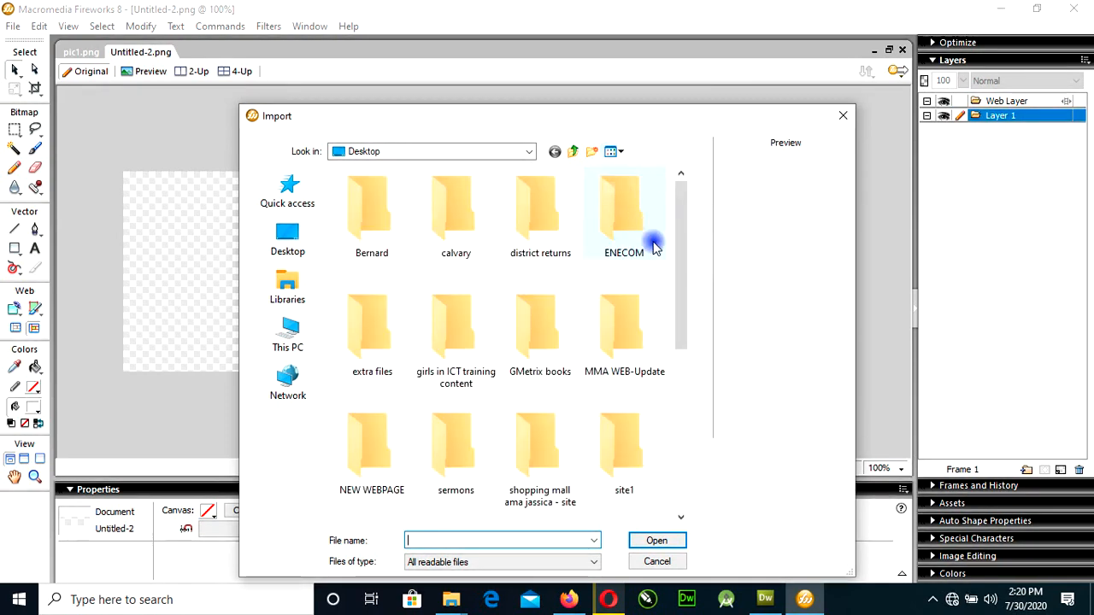
# Import the photo IMG_20200519_091331_2 and place it at the canvas's top-left corner.
pyautogui.moveTo(673, 243); pyautogui.dragTo(670, 437)
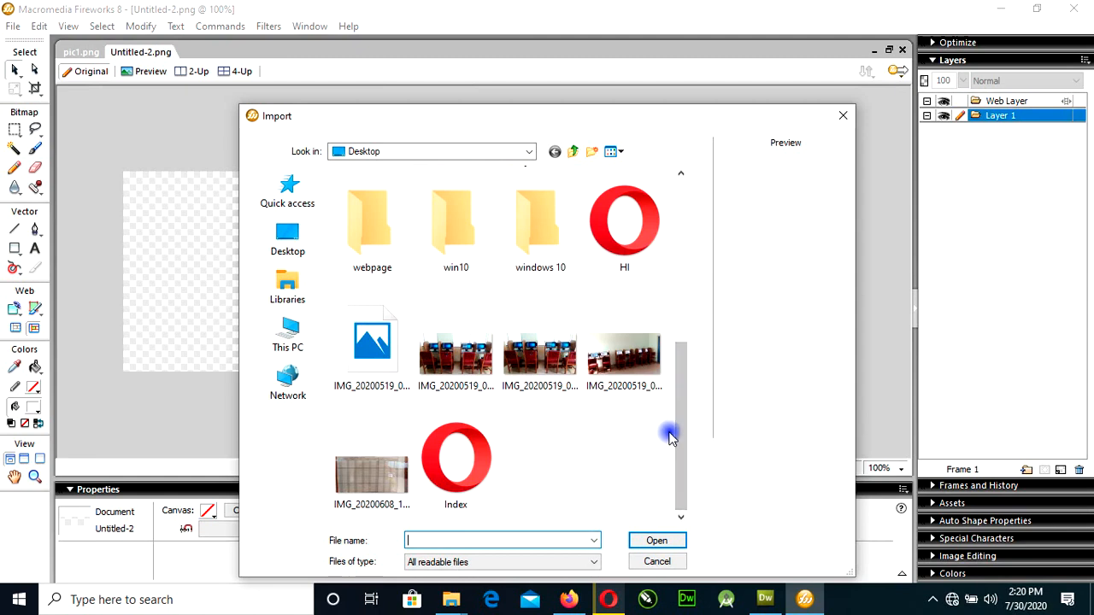
pyautogui.click(636, 363)
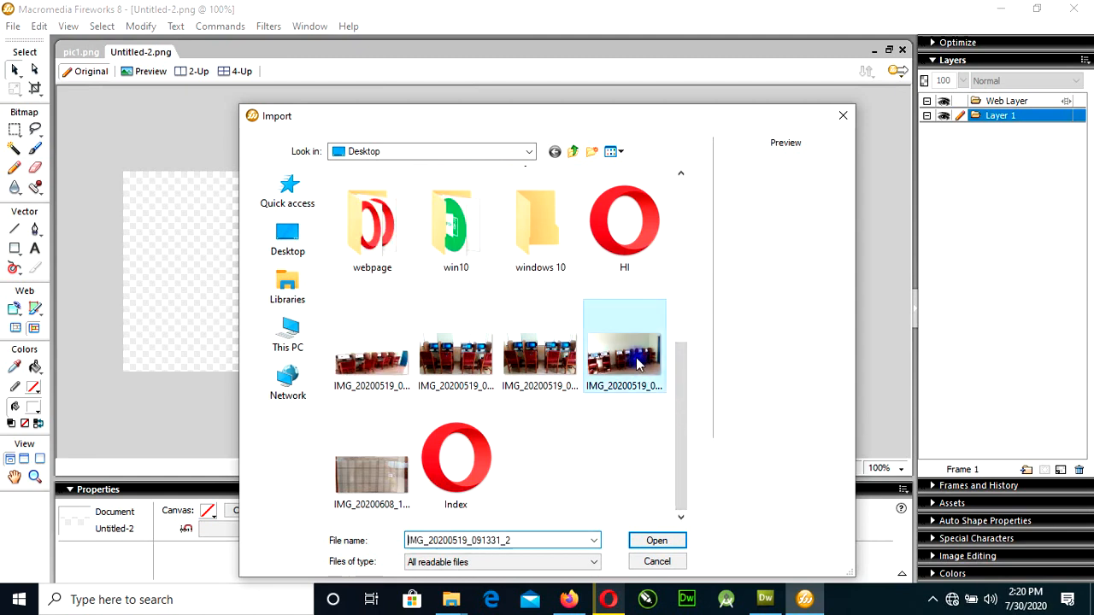
pyautogui.click(656, 541)
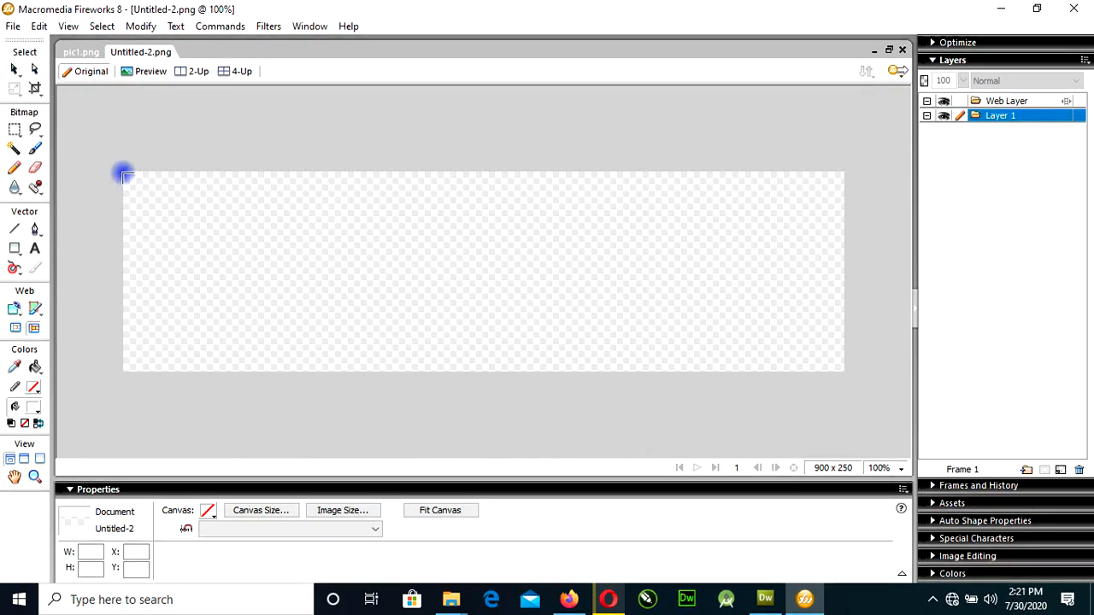
pyautogui.click(125, 176)
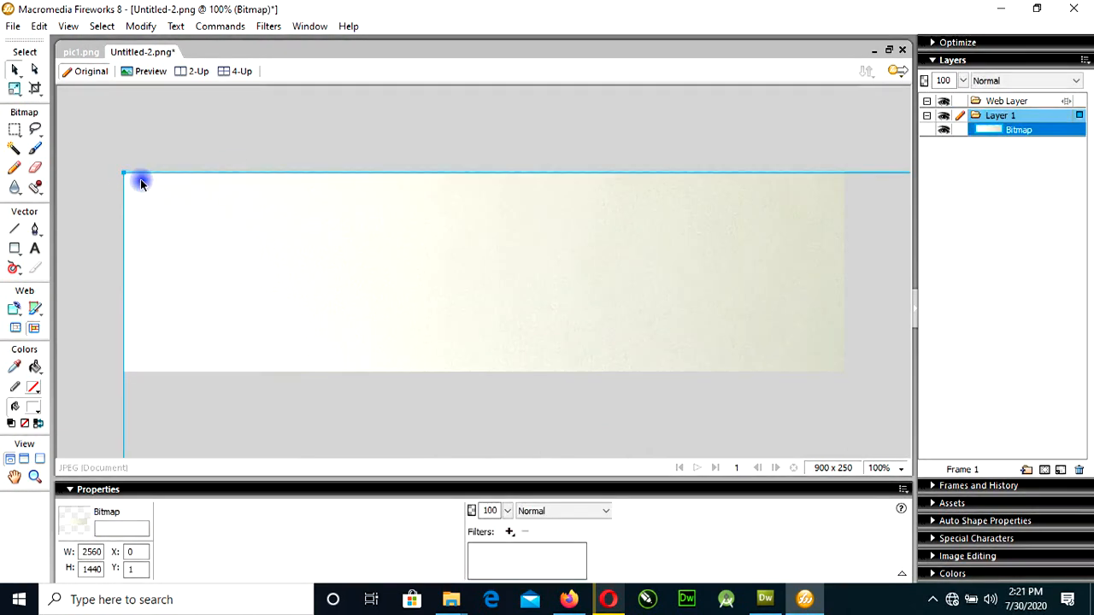
# Move the imported photo around the canvas to try different visible areas, ending at about X 61, Y -68.
pyautogui.moveTo(405, 341); pyautogui.dragTo(373, 191)
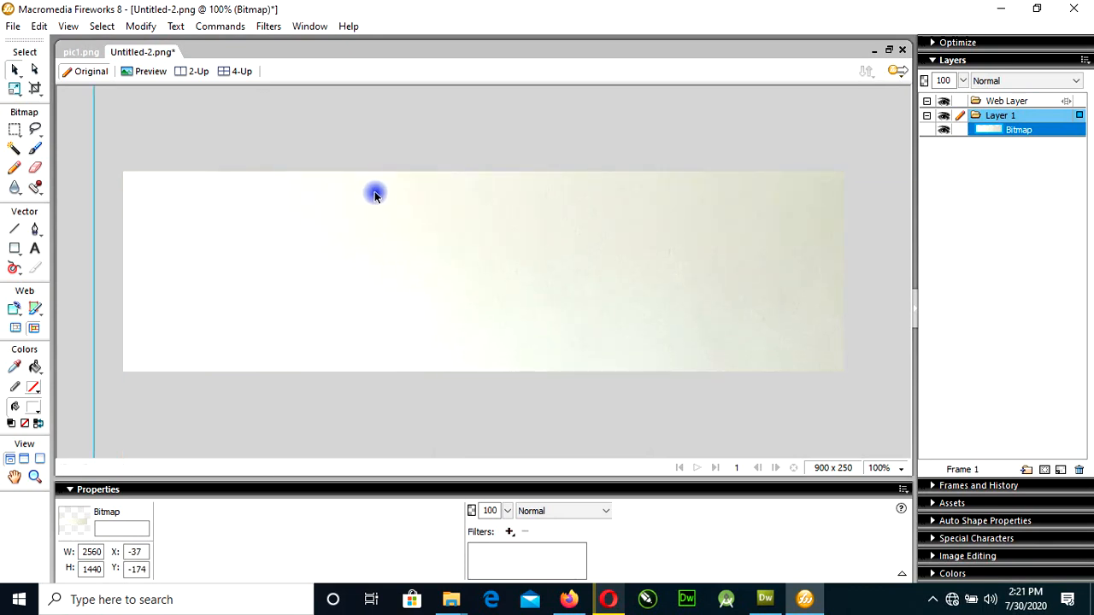
pyautogui.moveTo(405, 345); pyautogui.dragTo(327, 193)
pyautogui.moveTo(454, 282); pyautogui.dragTo(336, 212)
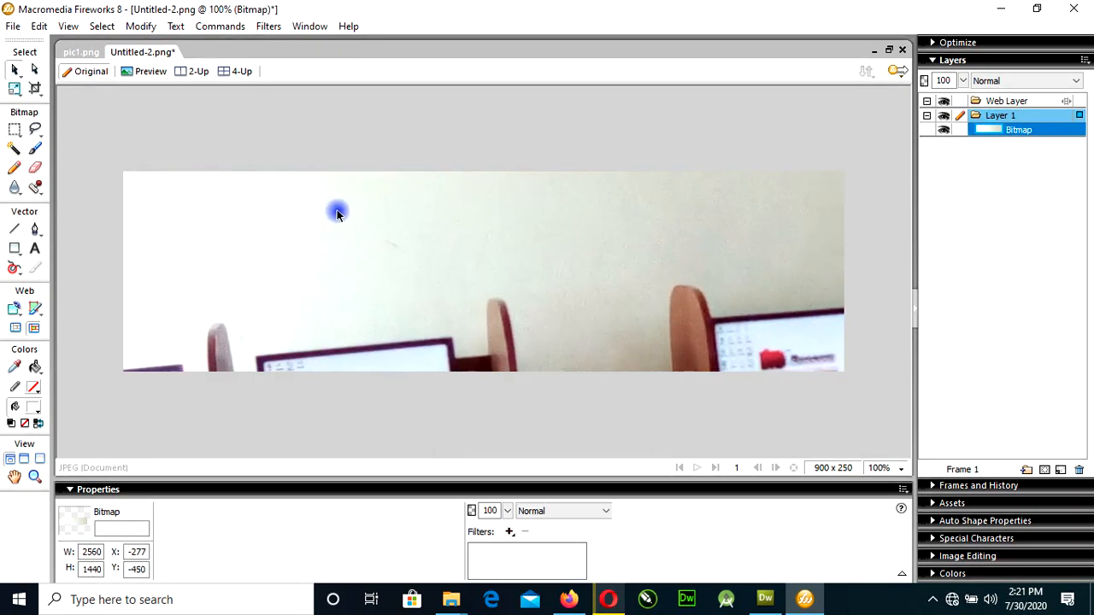
pyautogui.moveTo(373, 301); pyautogui.dragTo(363, 366)
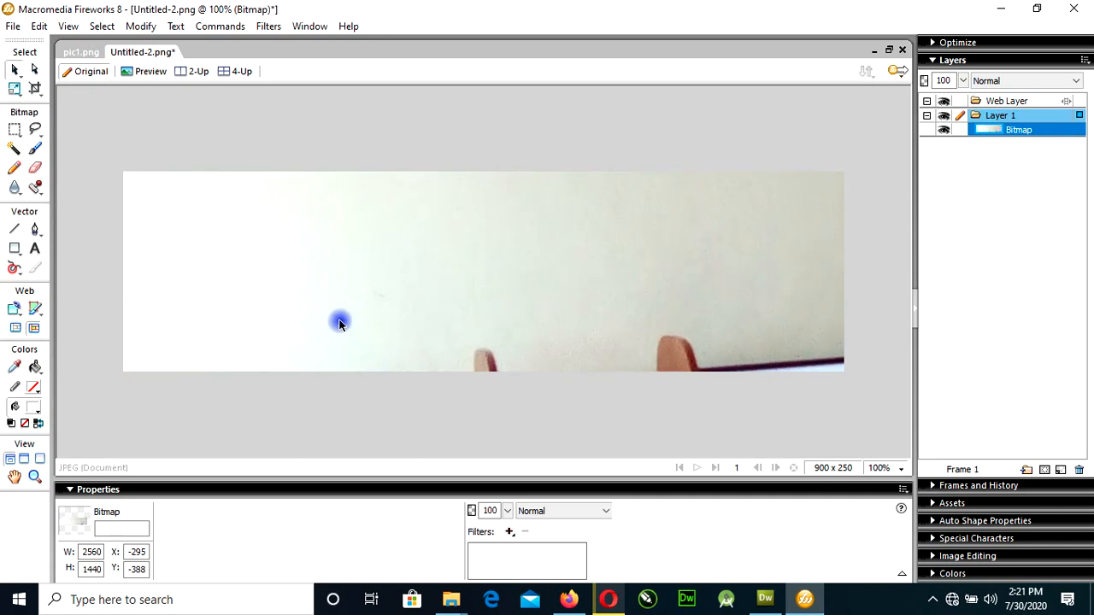
pyautogui.moveTo(243, 240); pyautogui.dragTo(361, 356)
pyautogui.moveTo(231, 223); pyautogui.dragTo(342, 317)
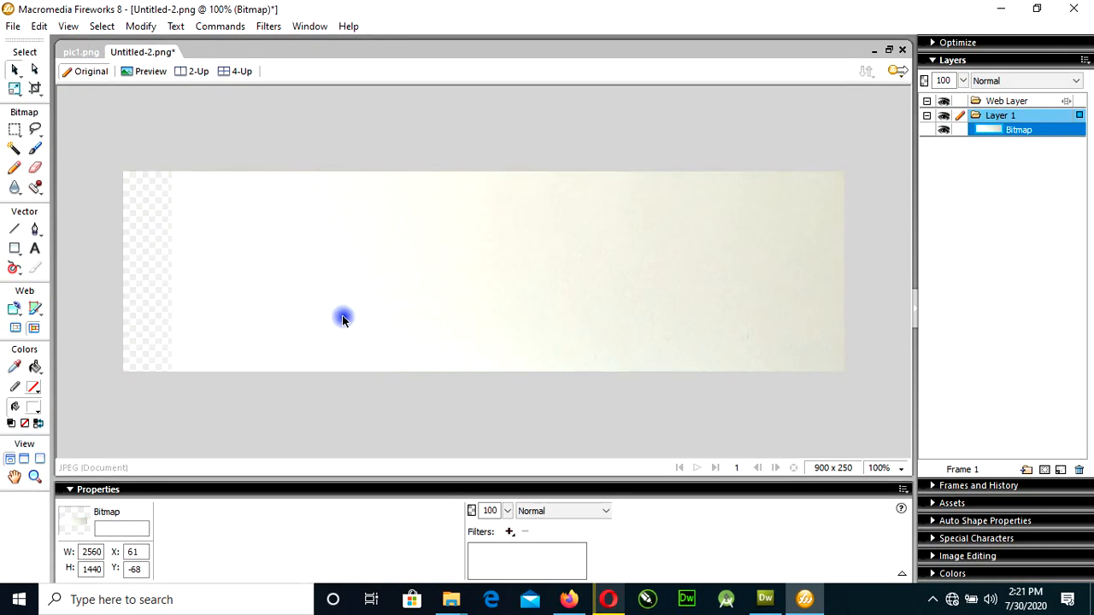
# Abandon the photo's width edit and delete the imported photo from the canvas.
pyautogui.doubleClick(91, 552)
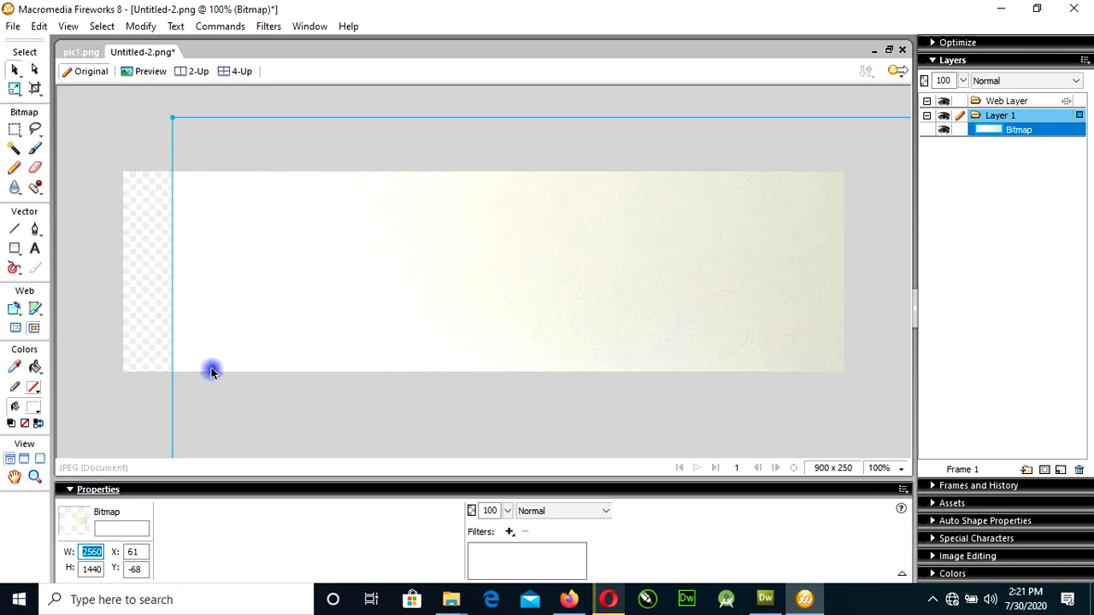
pyautogui.press('BackSpace')
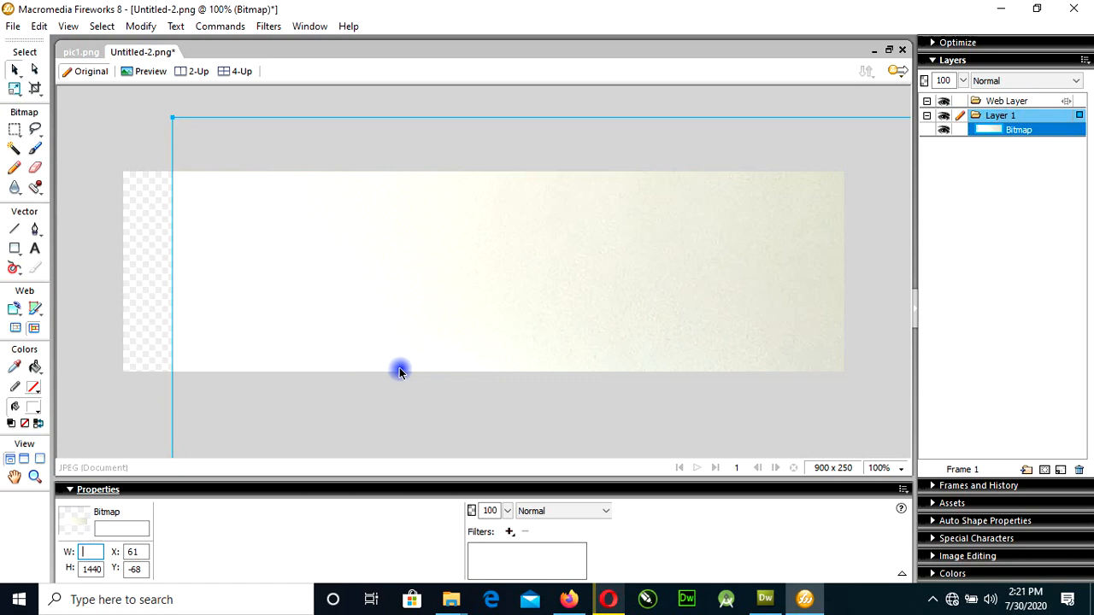
pyautogui.click(116, 449)
pyautogui.click(272, 359)
pyautogui.press('Delete')
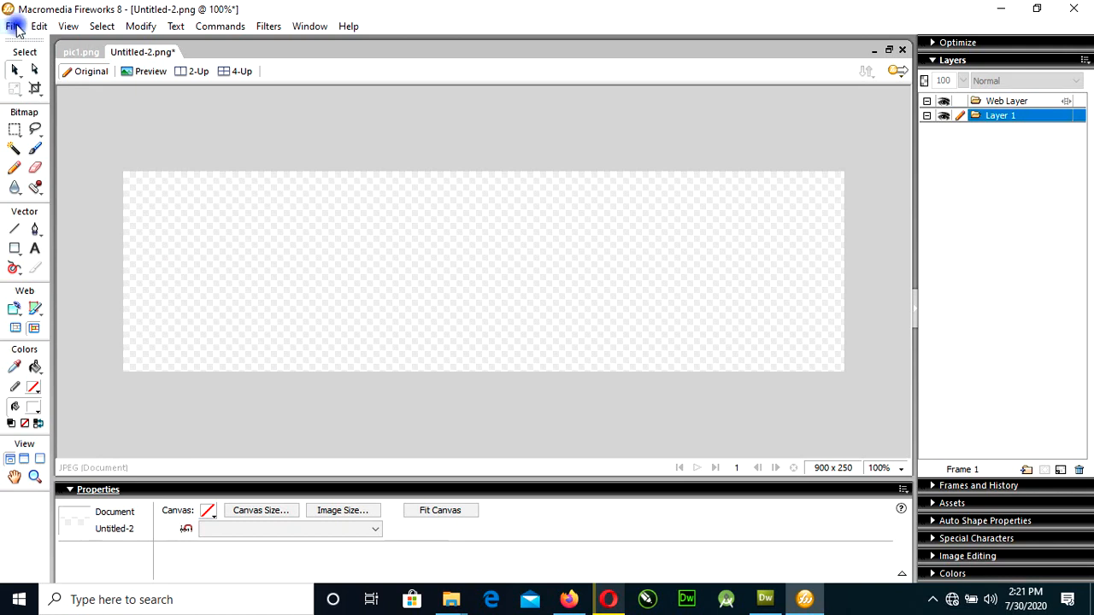
# Create another new transparent document 2000 pixels wide and 1580 pixels high.
pyautogui.click(13, 27)
pyautogui.click(18, 44)
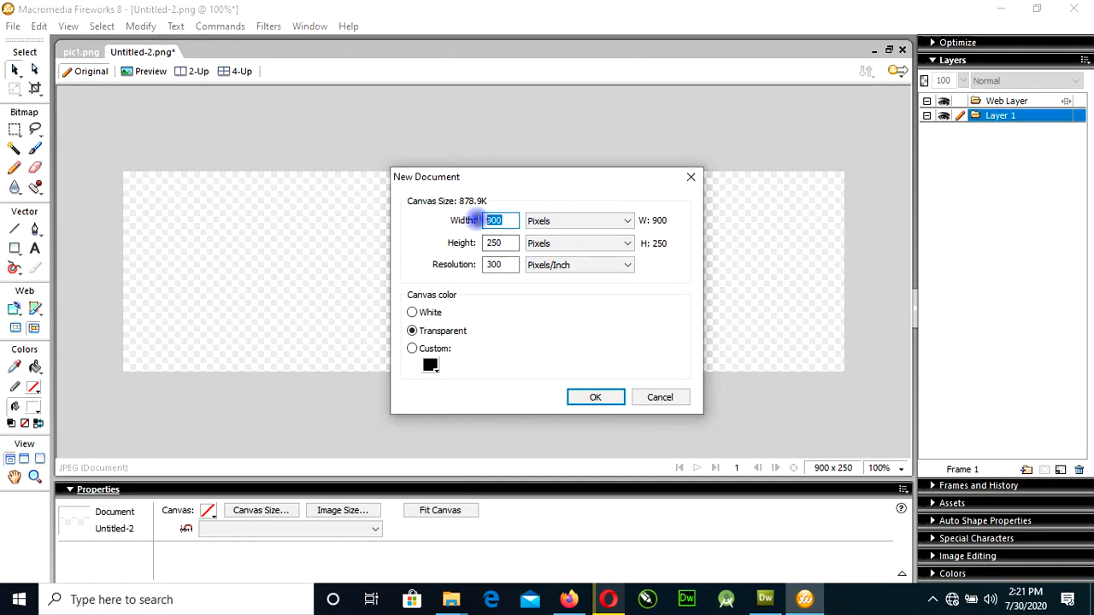
pyautogui.write('2000')
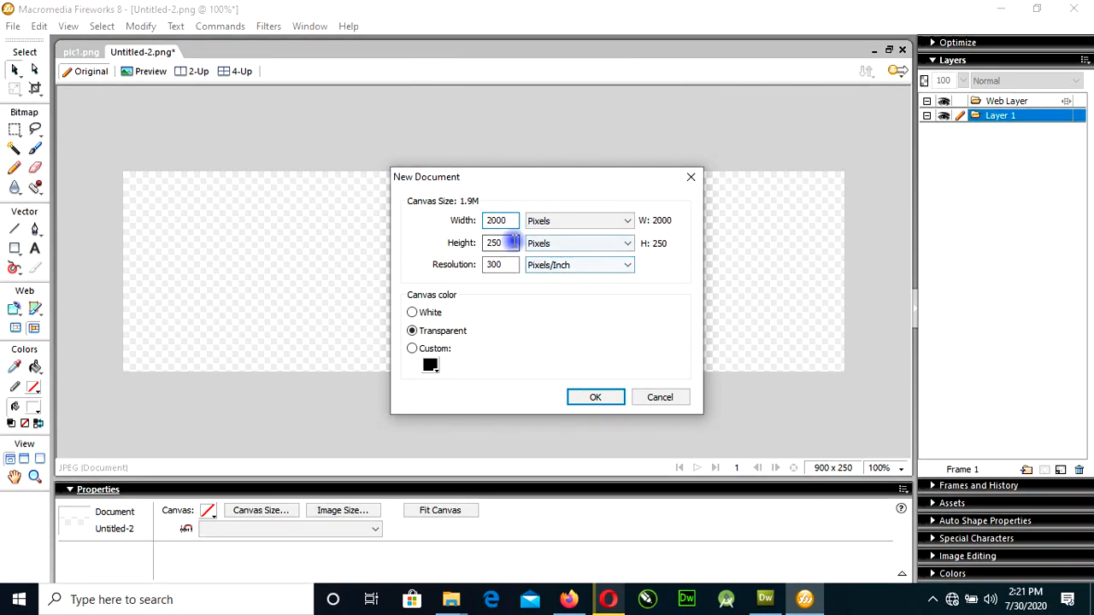
pyautogui.moveTo(512, 243); pyautogui.dragTo(487, 245)
pyautogui.write('1580')
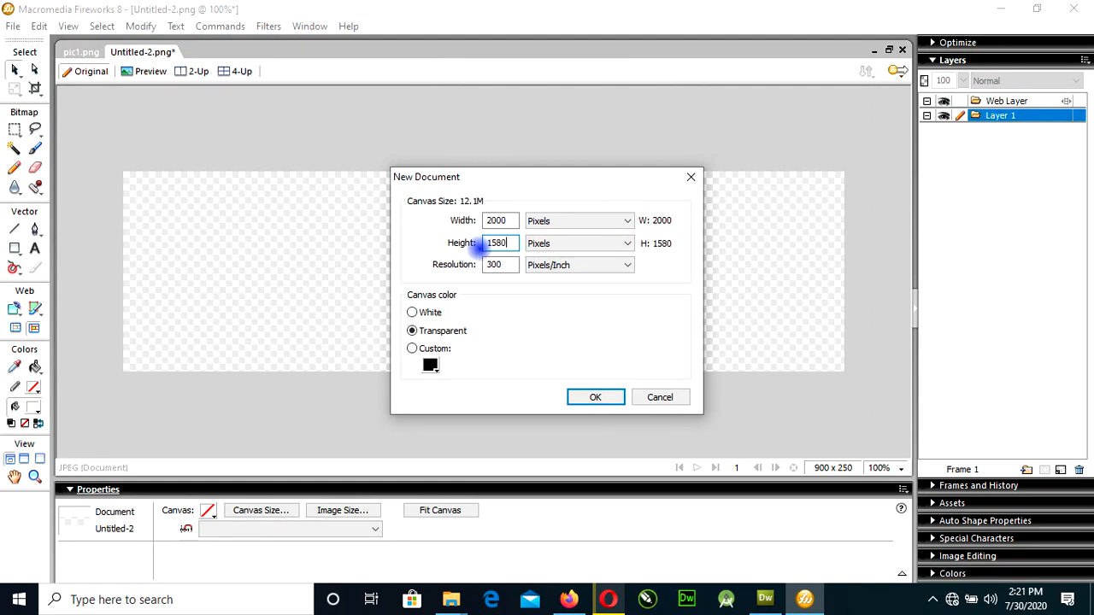
pyautogui.click(578, 400)
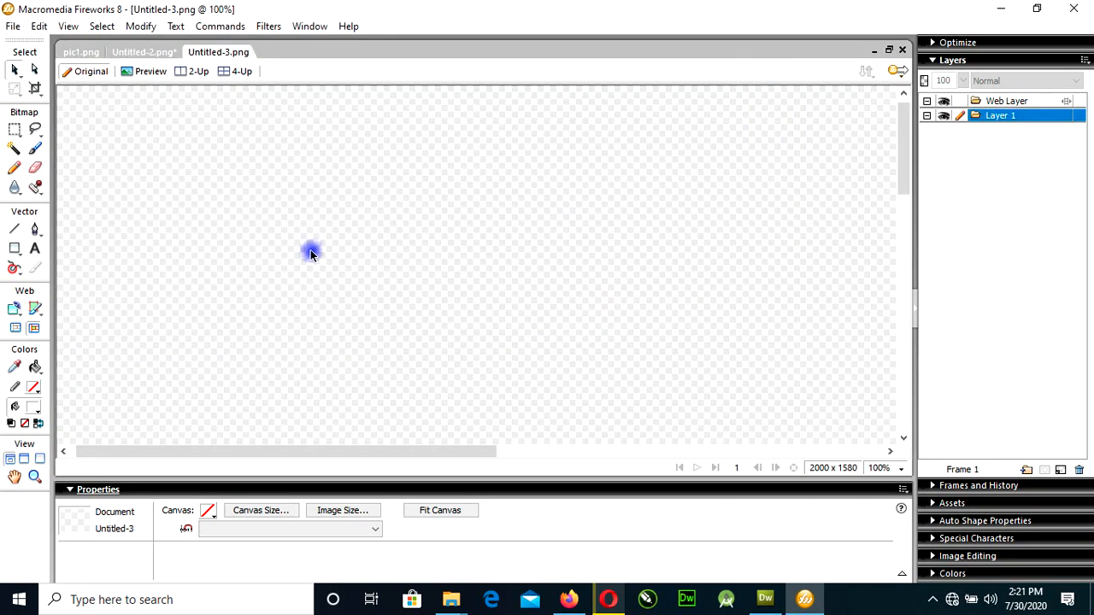
# Import the photo IMG_20200519_091331_2 into the 2000 x 1580 document, placing it at the canvas's top-left corner.
pyautogui.click(889, 467)
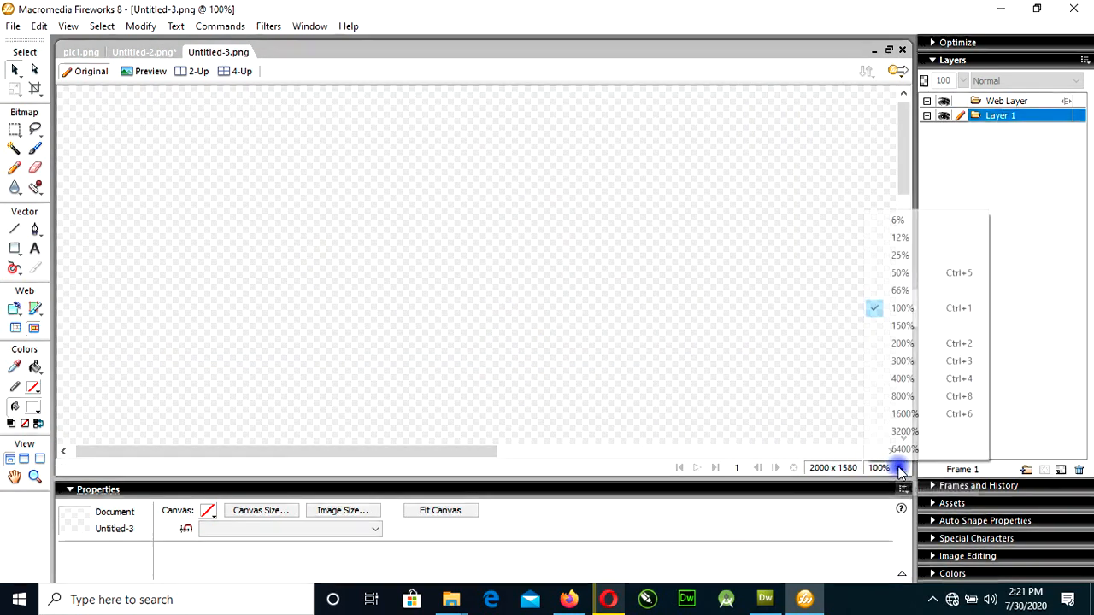
pyautogui.click(881, 273)
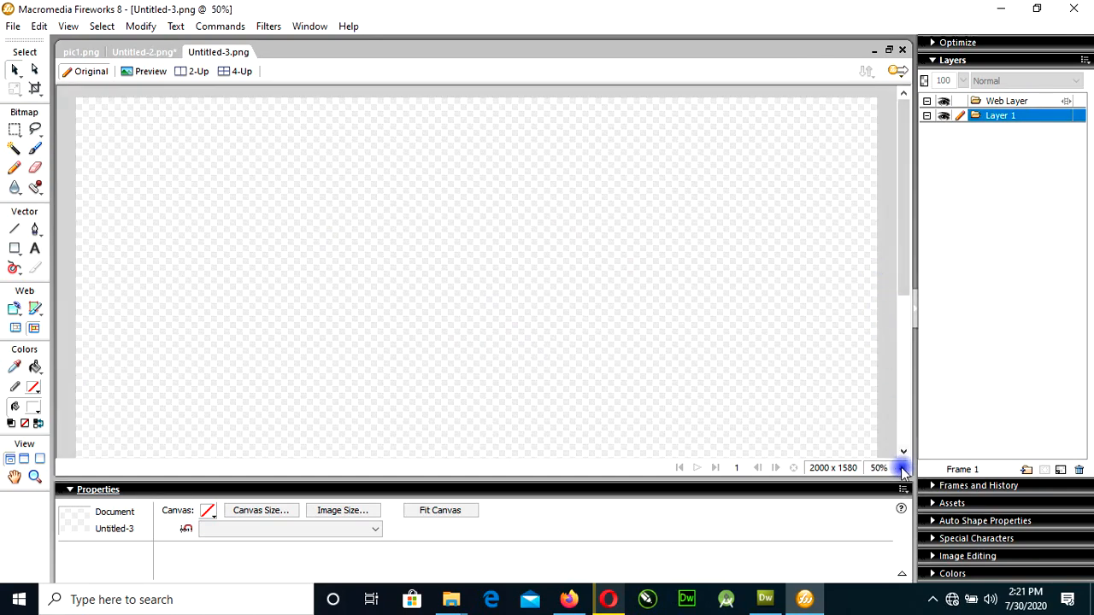
pyautogui.click(903, 469)
pyautogui.click(883, 254)
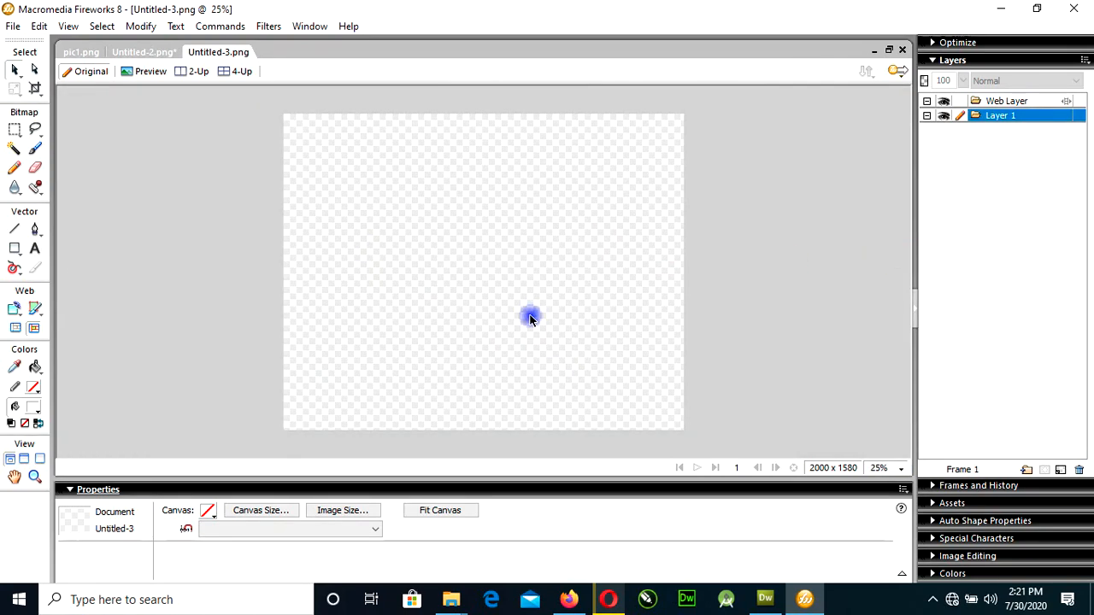
pyautogui.click(13, 27)
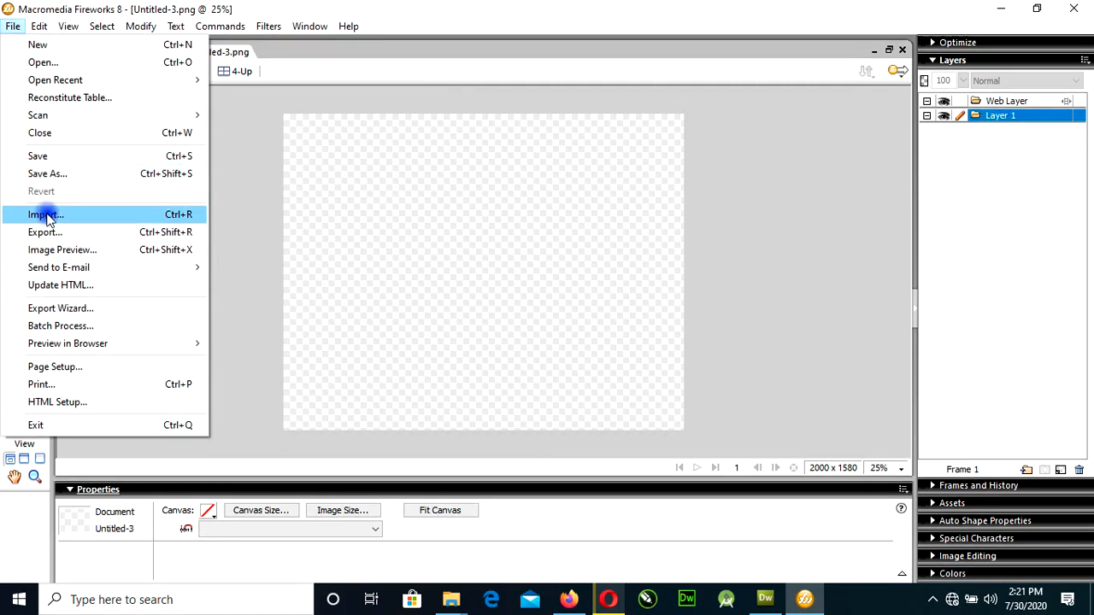
pyautogui.click(47, 215)
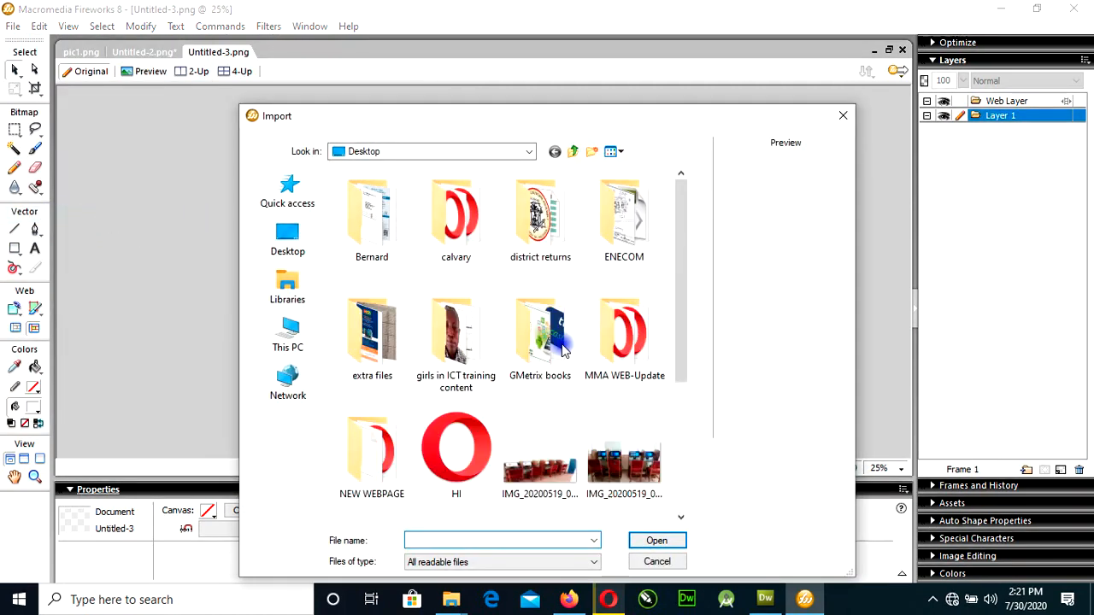
pyautogui.moveTo(678, 299); pyautogui.dragTo(679, 461)
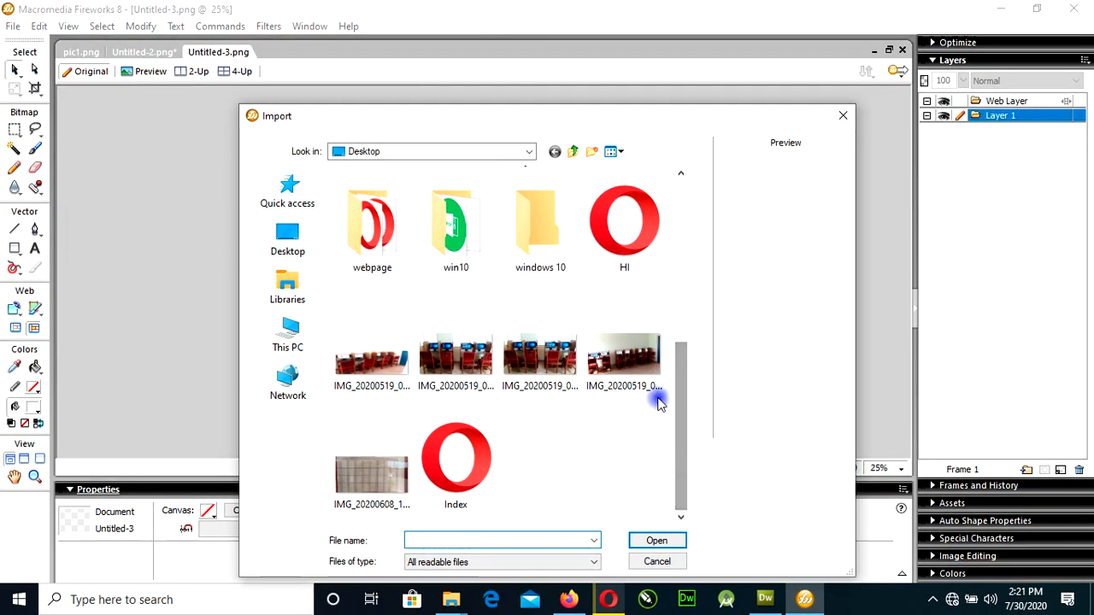
pyautogui.click(632, 359)
pyautogui.click(655, 541)
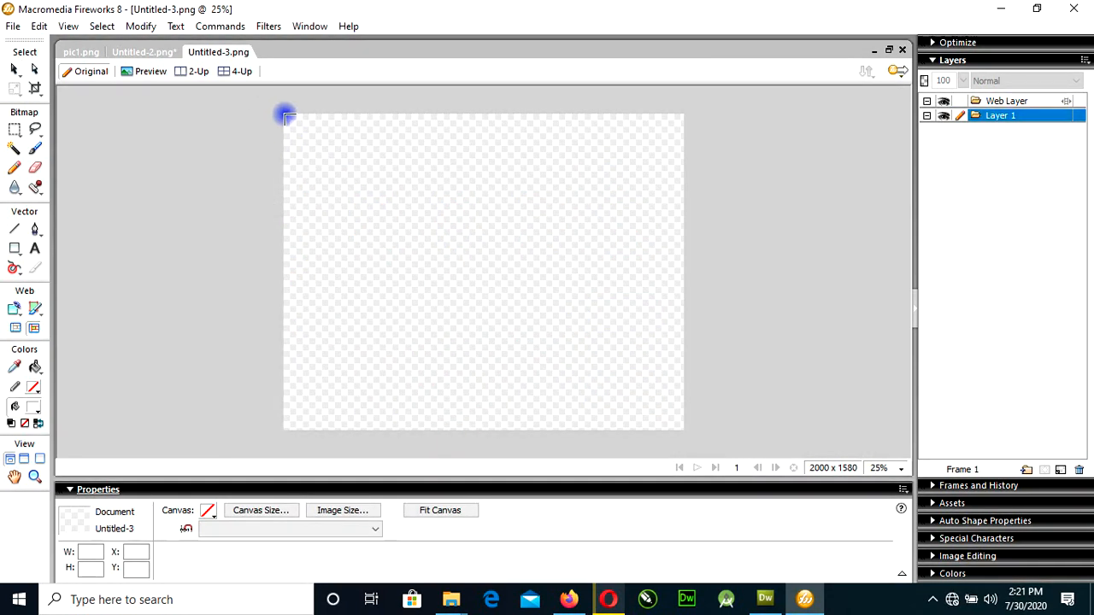
pyautogui.click(282, 113)
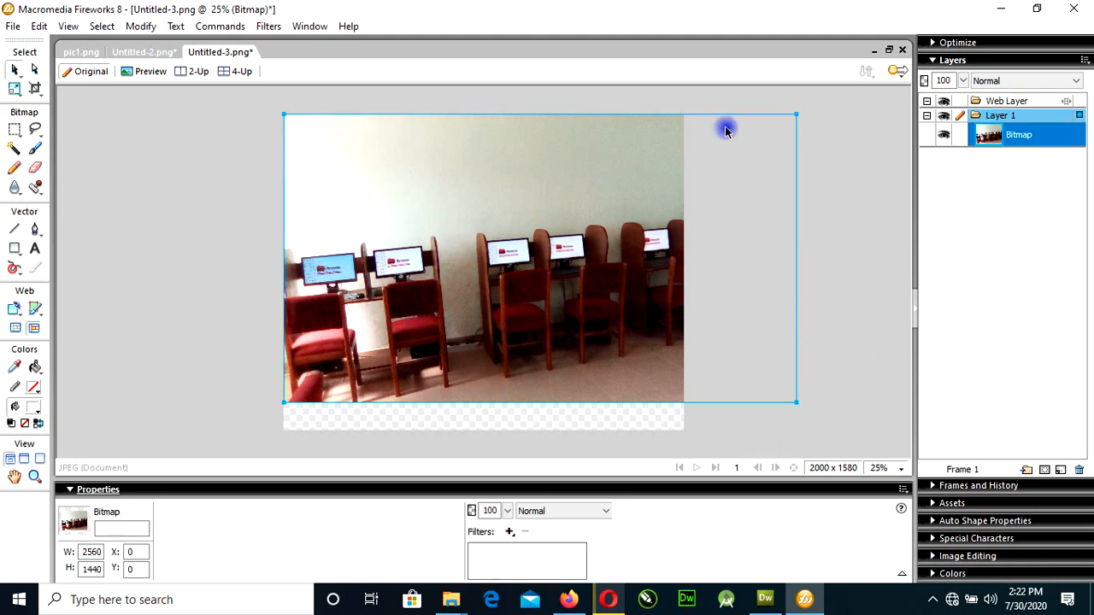
# Move the photo to about X -420, Y 28 and crop the document to a 1980 x 760 pixel area around the computer desks.
pyautogui.click(432, 416)
pyautogui.moveTo(539, 370); pyautogui.dragTo(454, 376)
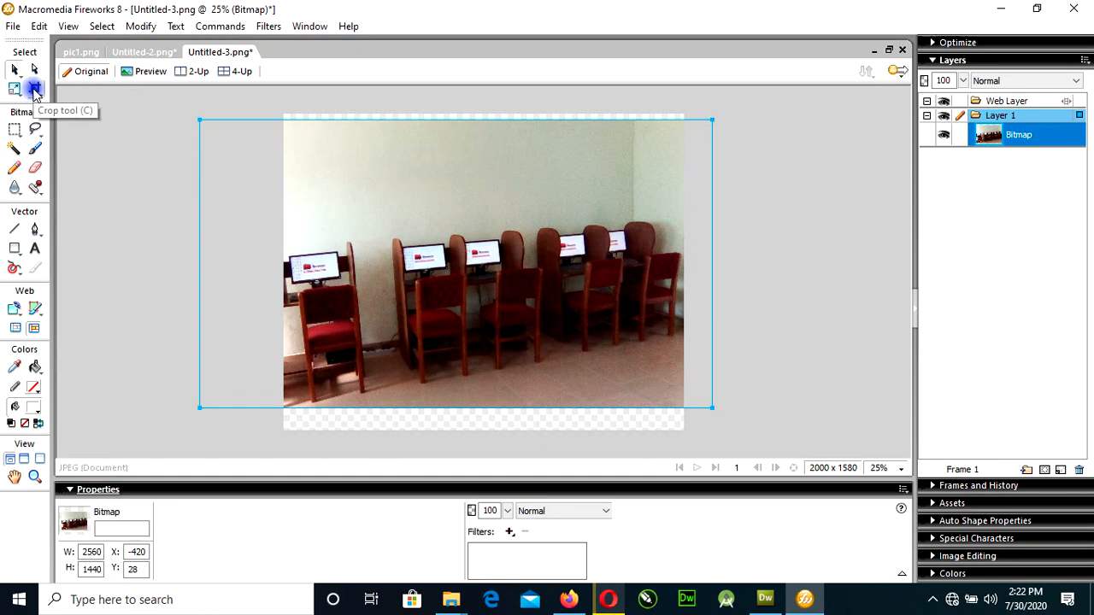
pyautogui.click(35, 89)
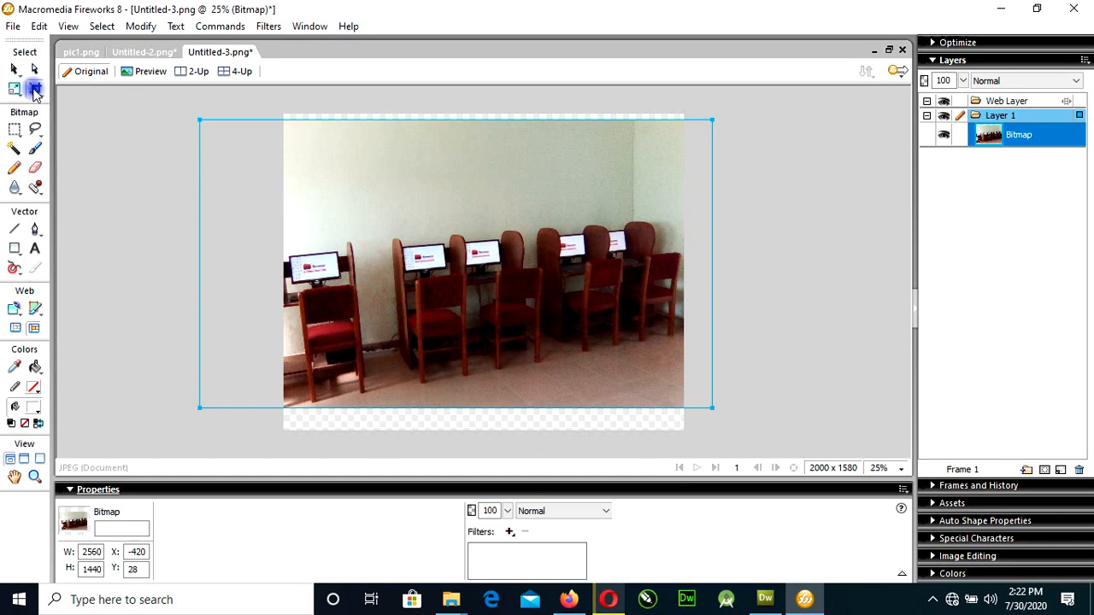
pyautogui.moveTo(304, 186); pyautogui.dragTo(681, 368)
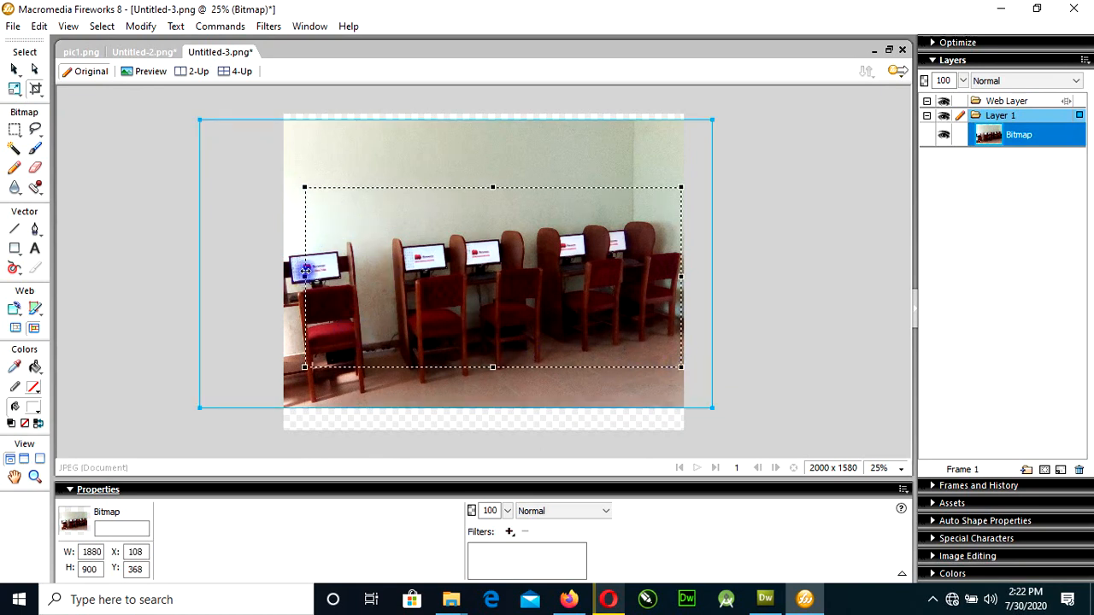
pyautogui.moveTo(304, 275); pyautogui.dragTo(284, 279)
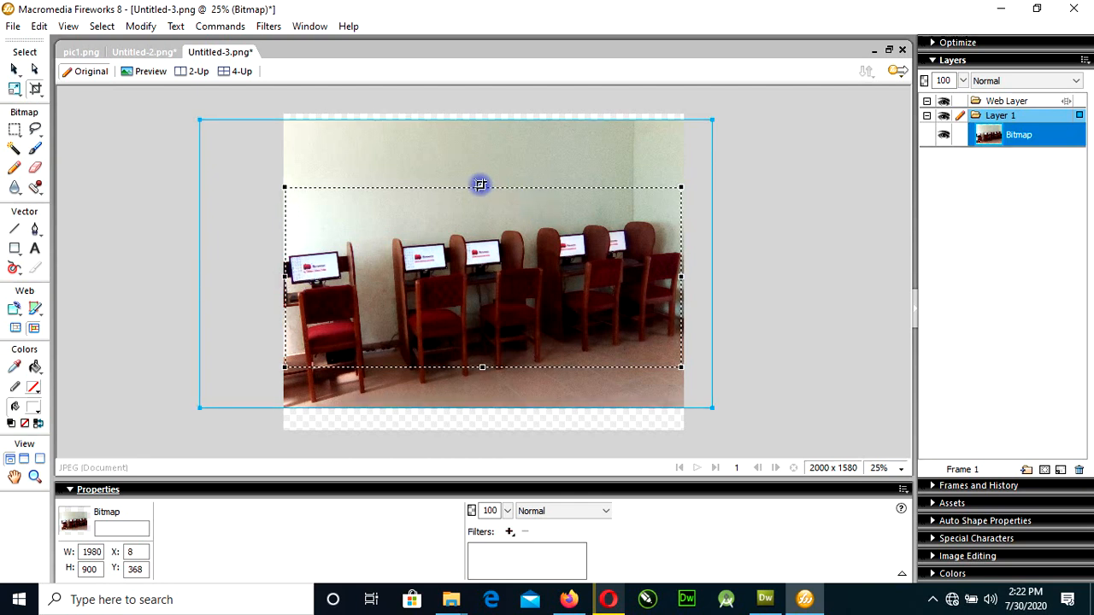
pyautogui.moveTo(483, 186); pyautogui.dragTo(483, 201)
pyautogui.moveTo(481, 214); pyautogui.dragTo(481, 216)
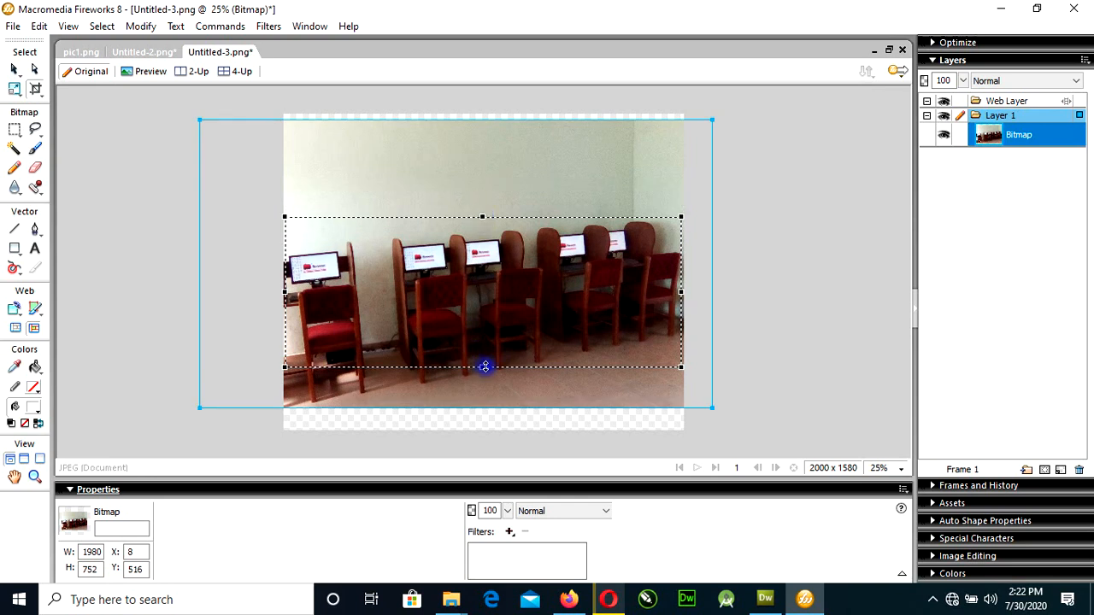
pyautogui.moveTo(483, 368)
pyautogui.mouseDown()
pyautogui.moveTo(481, 402)
pyautogui.moveTo(482, 368)
pyautogui.mouseUp()
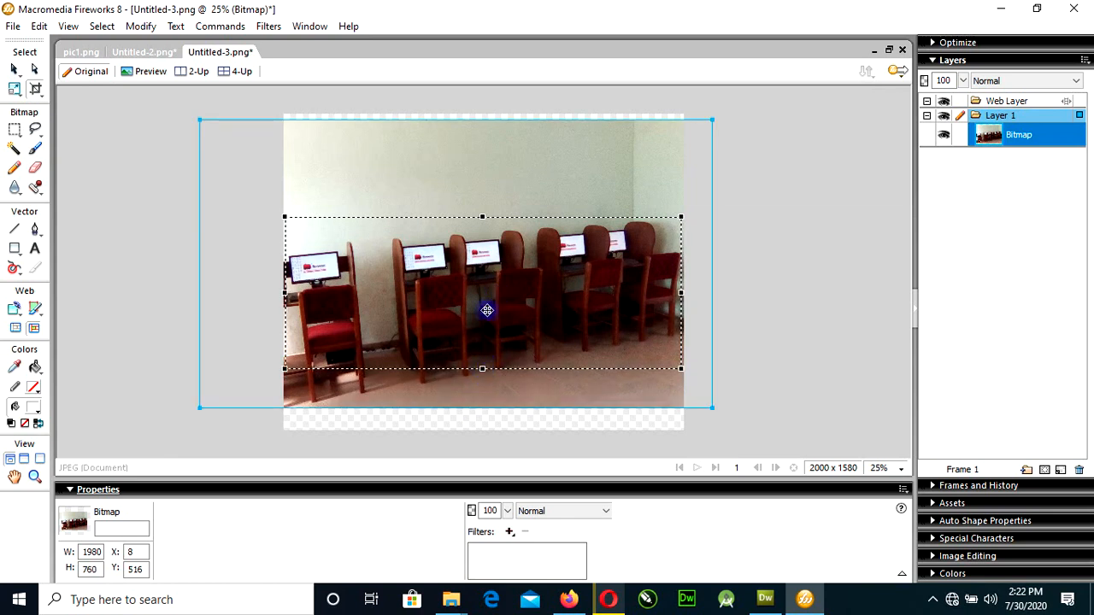
pyautogui.doubleClick(476, 322)
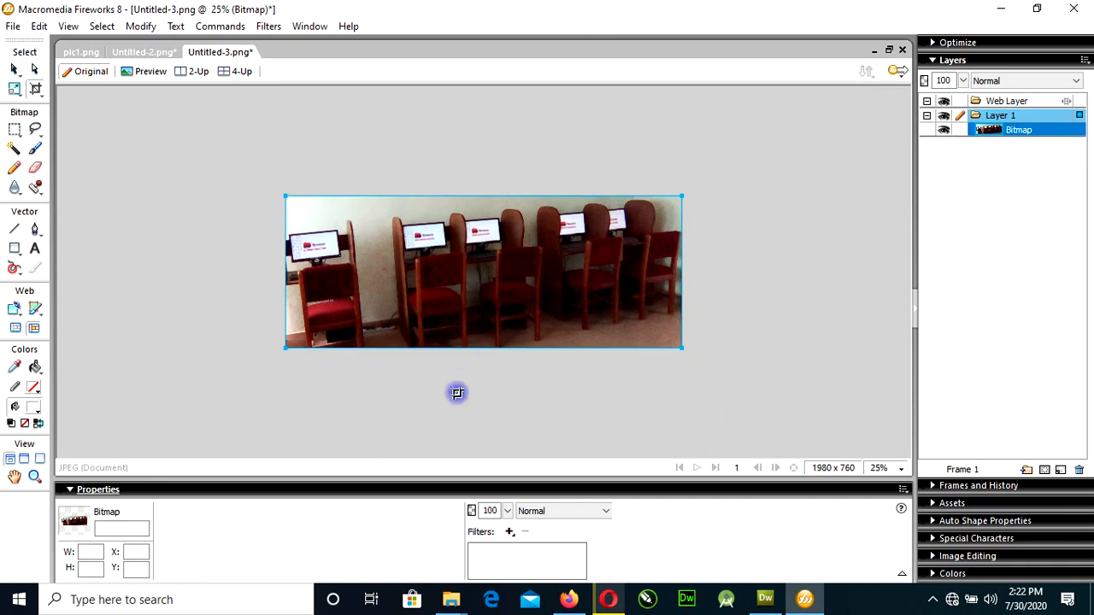
# Check the cropped photo's width and height, and compare them with the canvas size of Untitled-2.
pyautogui.click(14, 68)
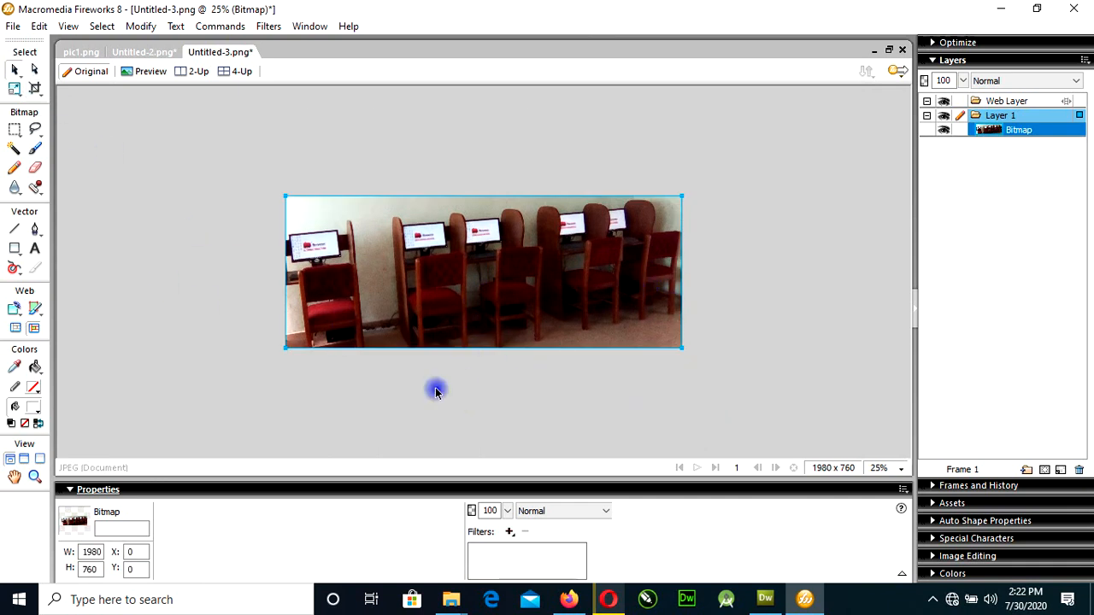
pyautogui.doubleClick(89, 569)
pyautogui.doubleClick(89, 552)
pyautogui.doubleClick(96, 569)
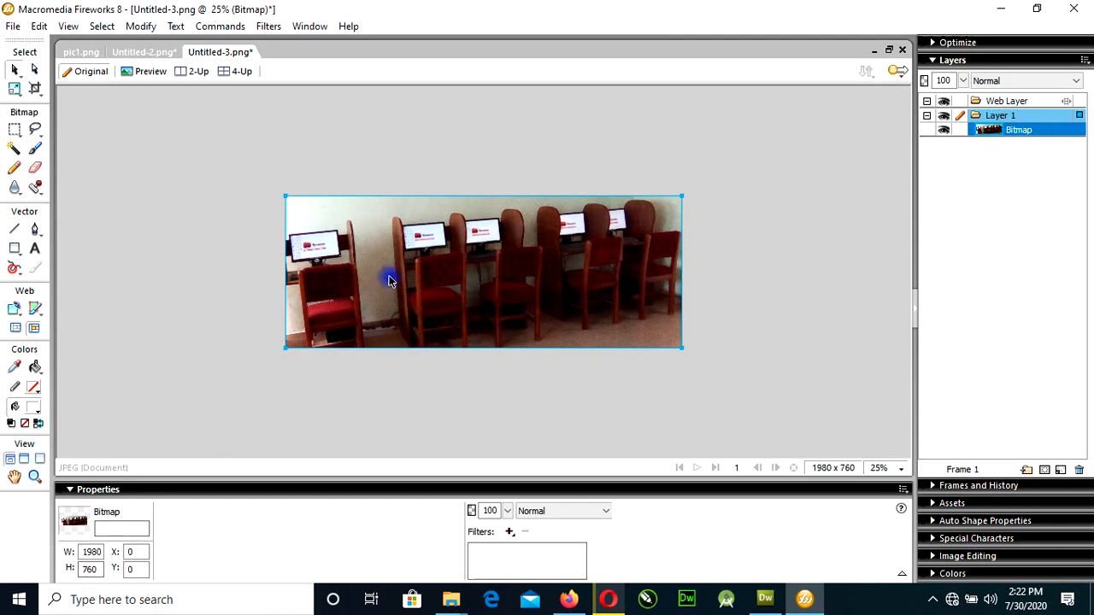
pyautogui.click(40, 25)
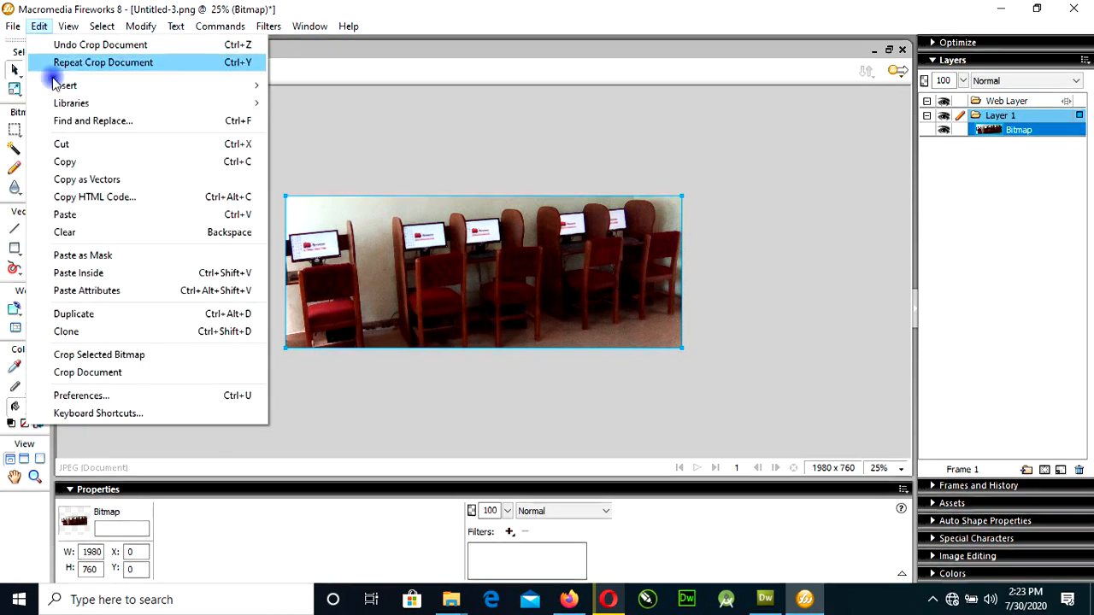
pyautogui.click(305, 384)
pyautogui.click(143, 52)
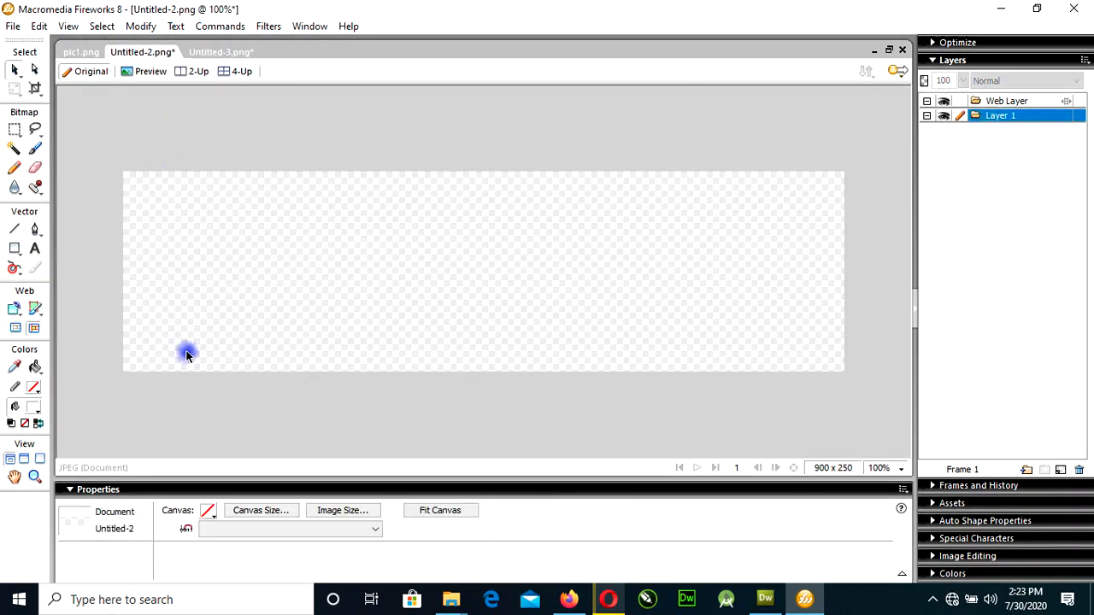
pyautogui.click(252, 511)
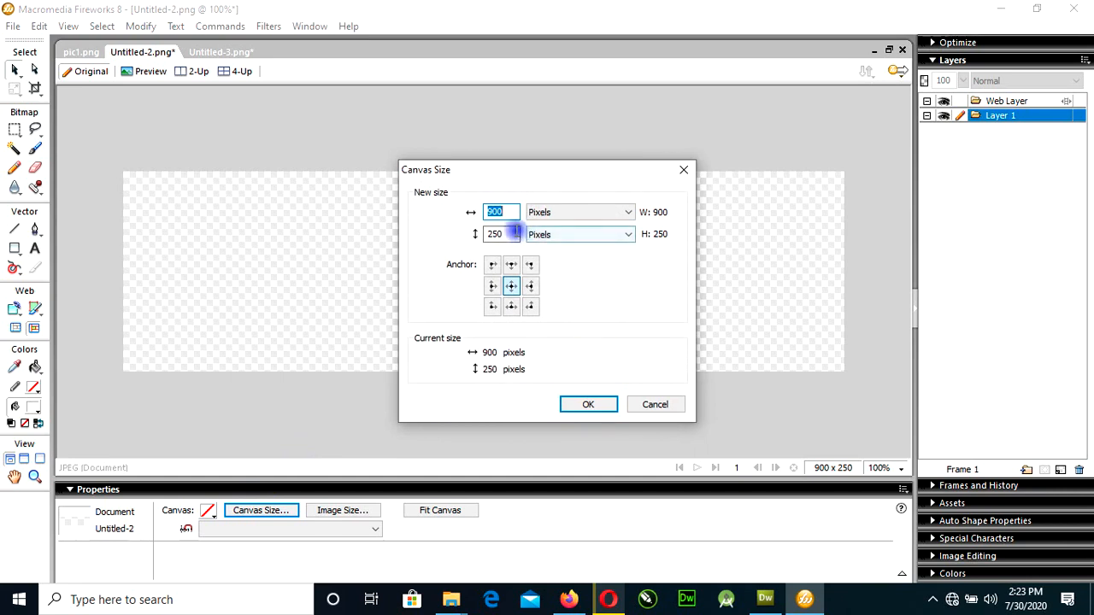
pyautogui.click(651, 406)
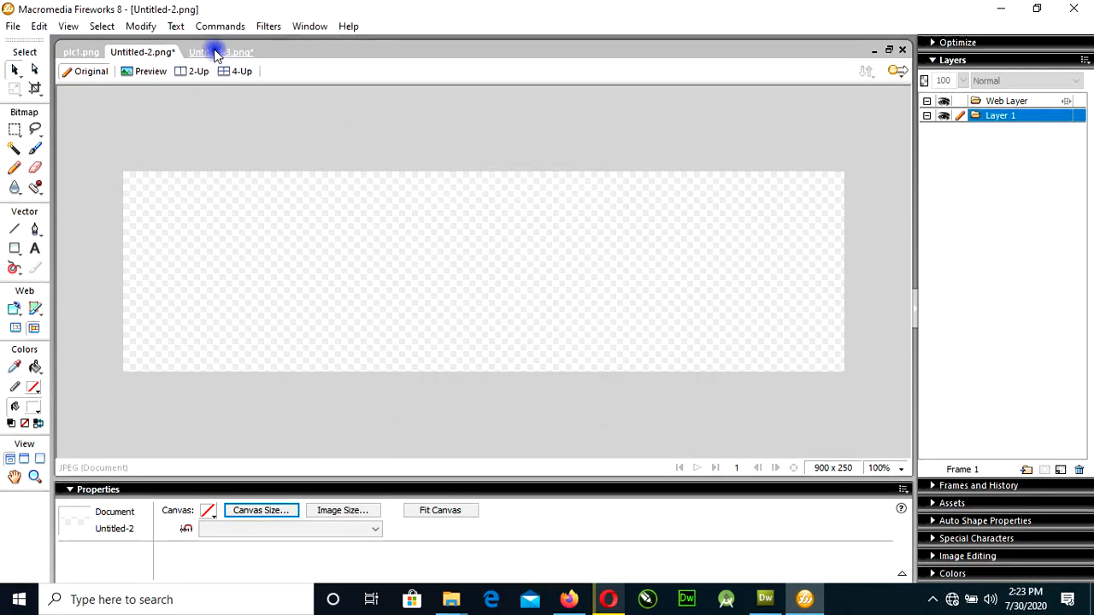
# Resize the cropped photo in Untitled-3 to 900 pixels wide and 250 pixels high.
pyautogui.click(215, 50)
pyautogui.click(380, 291)
pyautogui.doubleClick(100, 552)
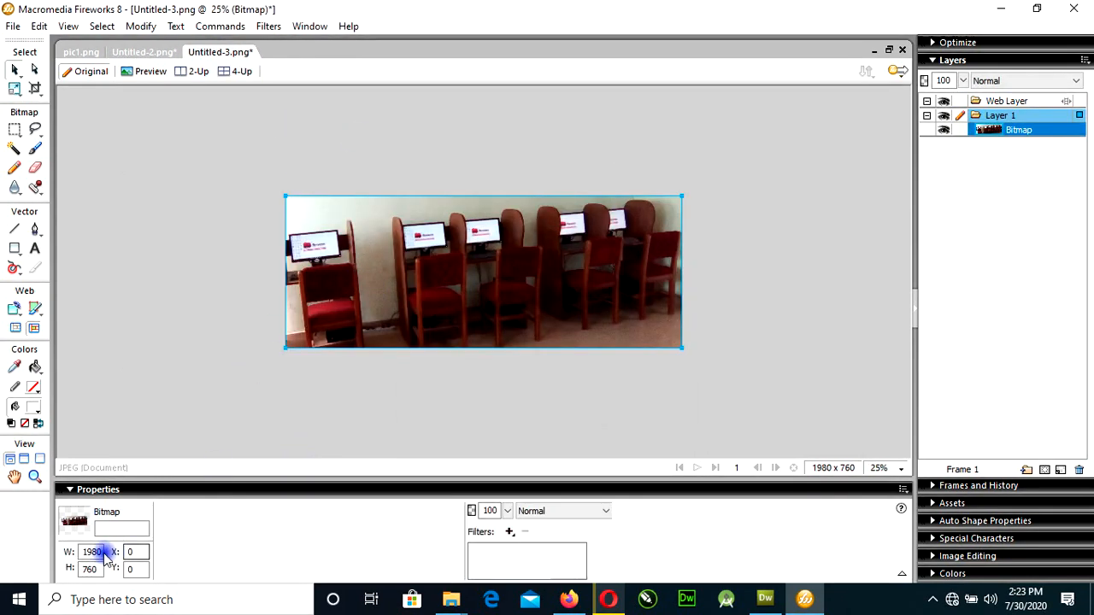
pyautogui.click(85, 552)
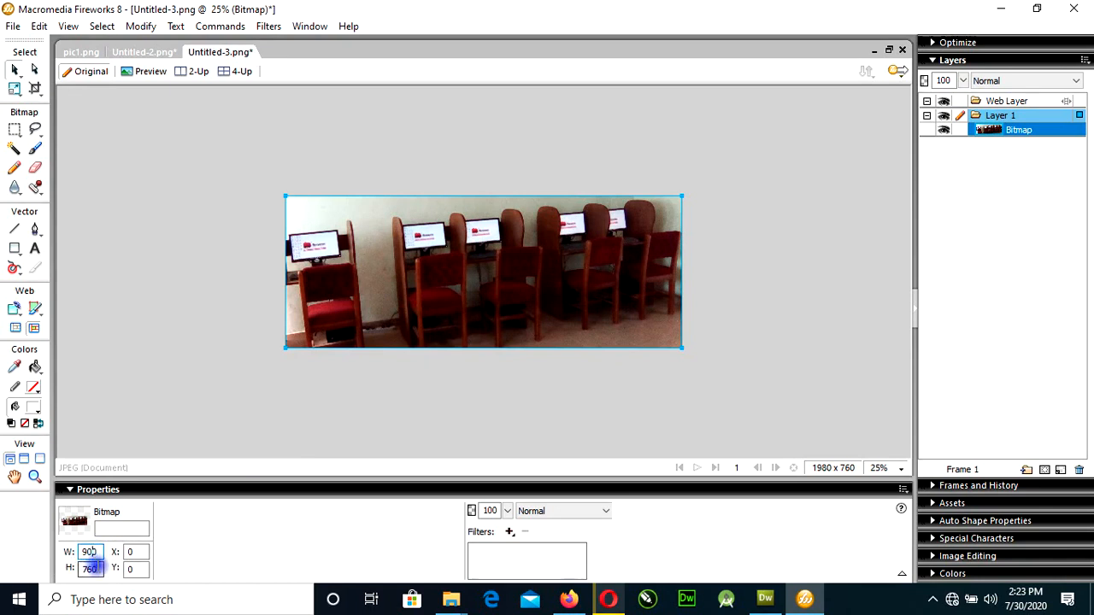
pyautogui.click(94, 567)
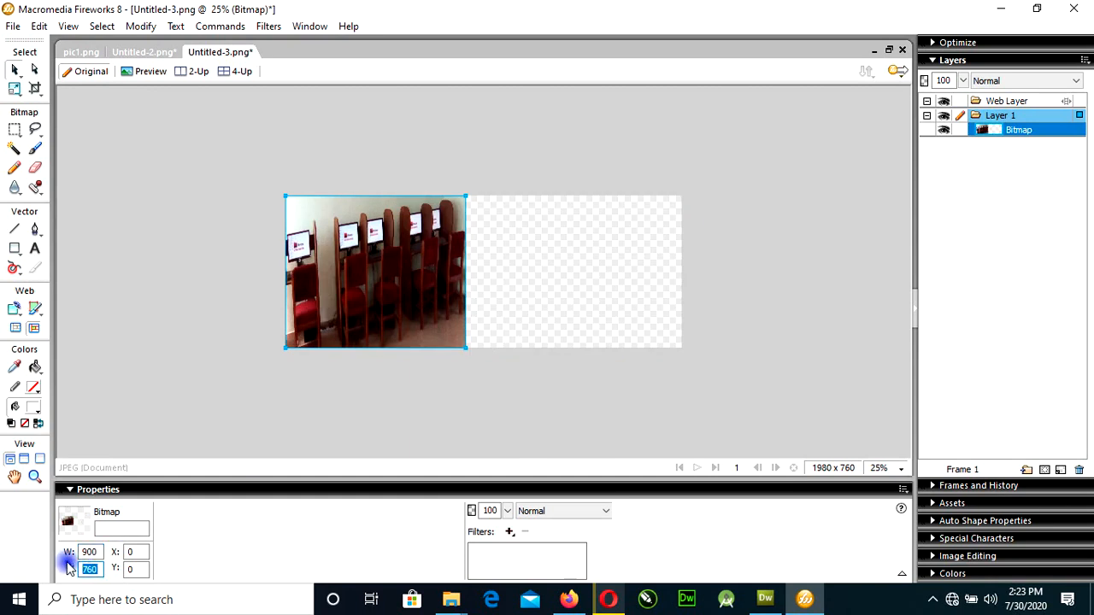
pyautogui.write('250')
pyautogui.press('Return')
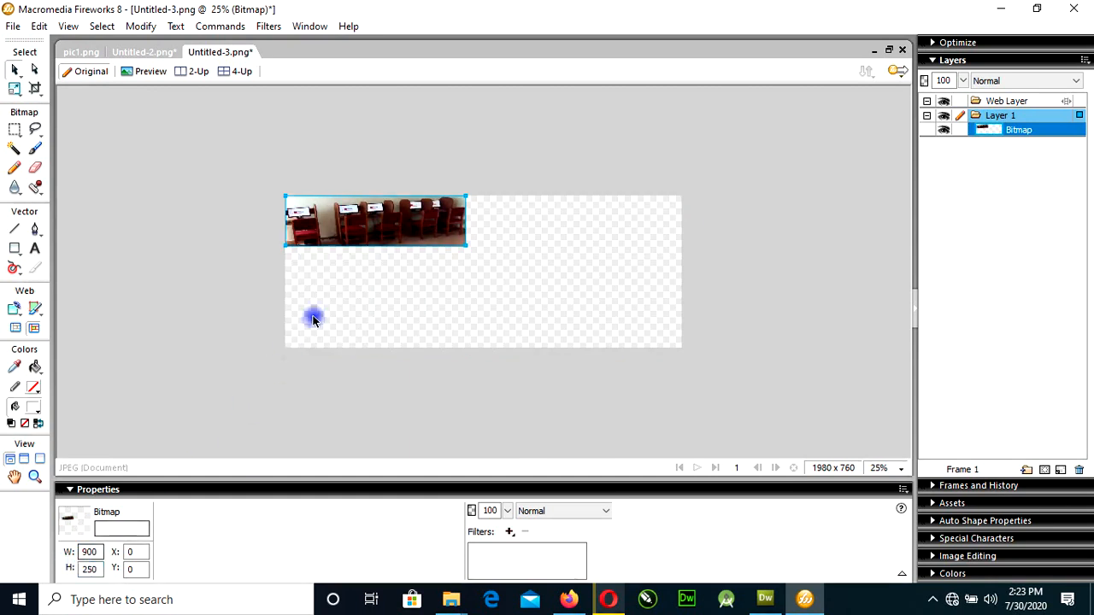
# Move the resized photo to about X 224, Y 200 and set its height to 350 pixels.
pyautogui.moveTo(366, 234); pyautogui.dragTo(414, 271)
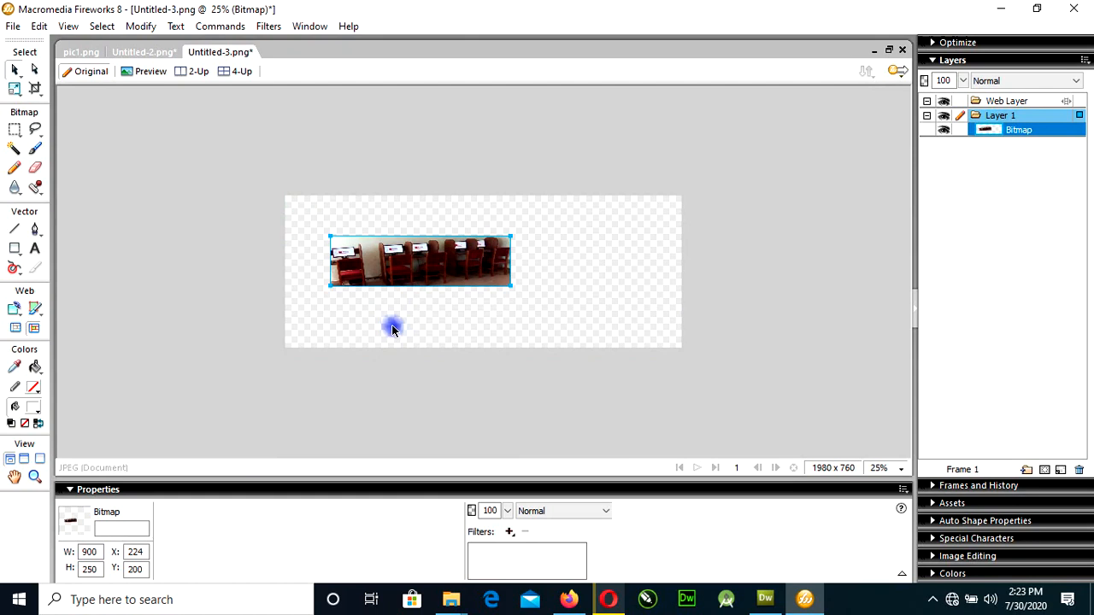
pyautogui.doubleClick(91, 567)
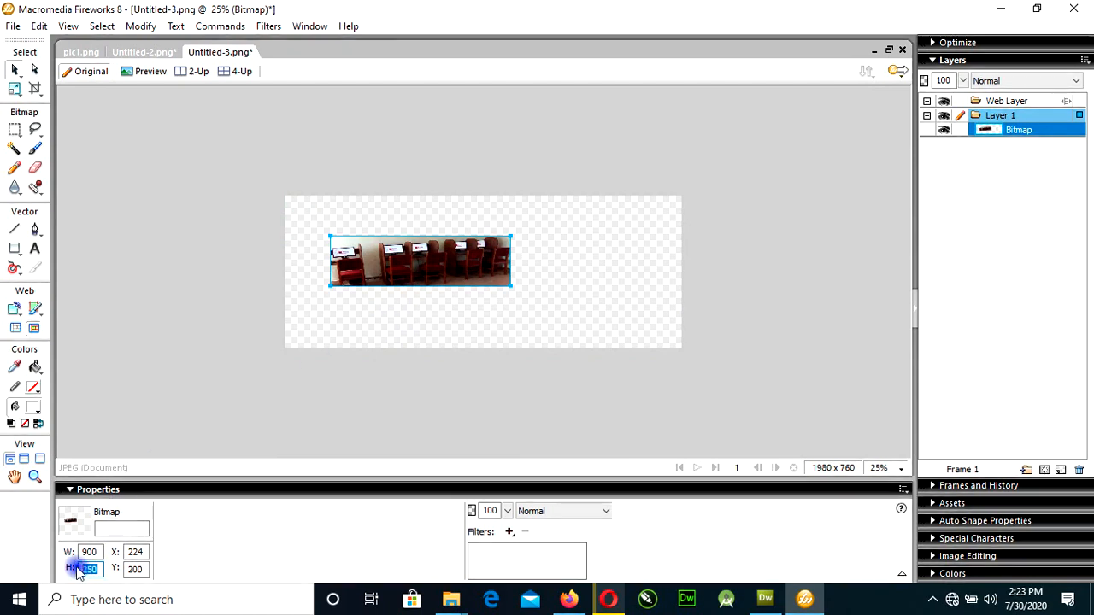
pyautogui.write('350')
pyautogui.press('Return')
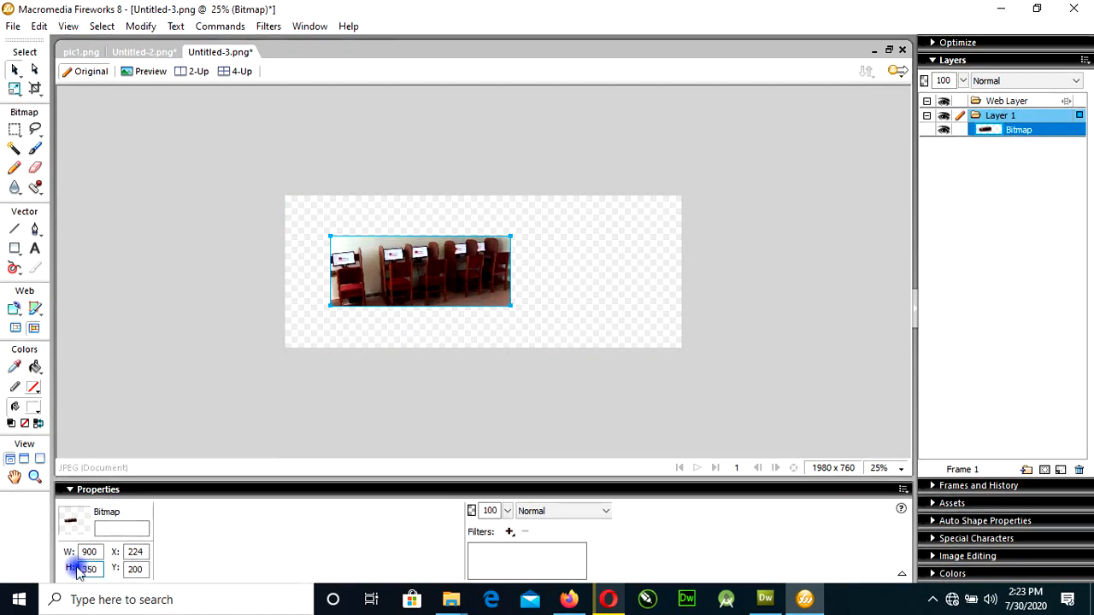
pyautogui.doubleClick(89, 552)
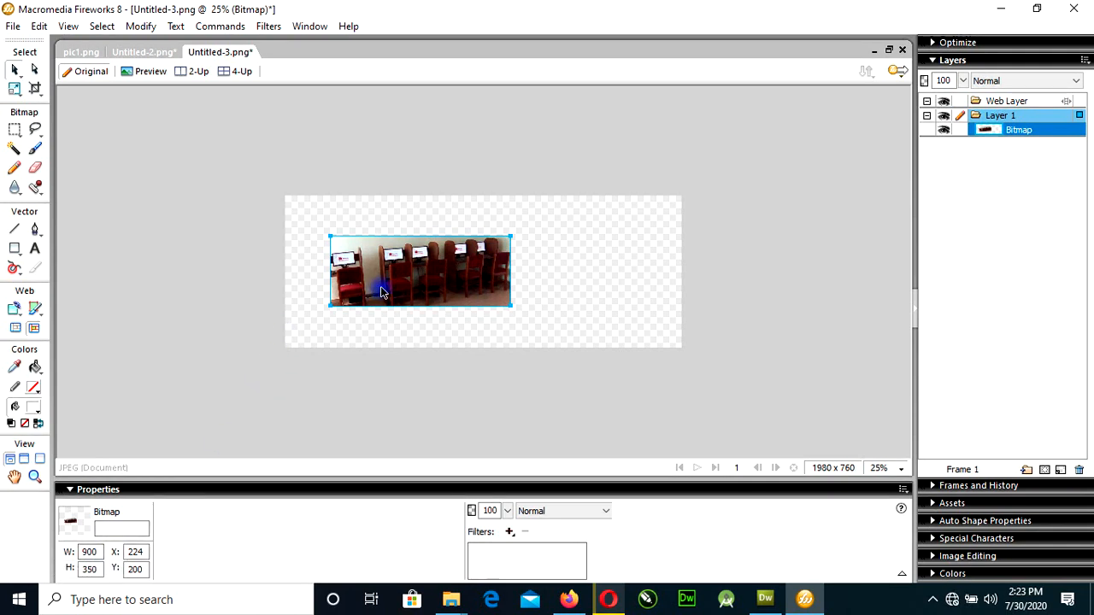
# Move the photo to about X 428, Y 188 and copy it.
pyautogui.moveTo(376, 291); pyautogui.dragTo(419, 289)
pyautogui.click(39, 26)
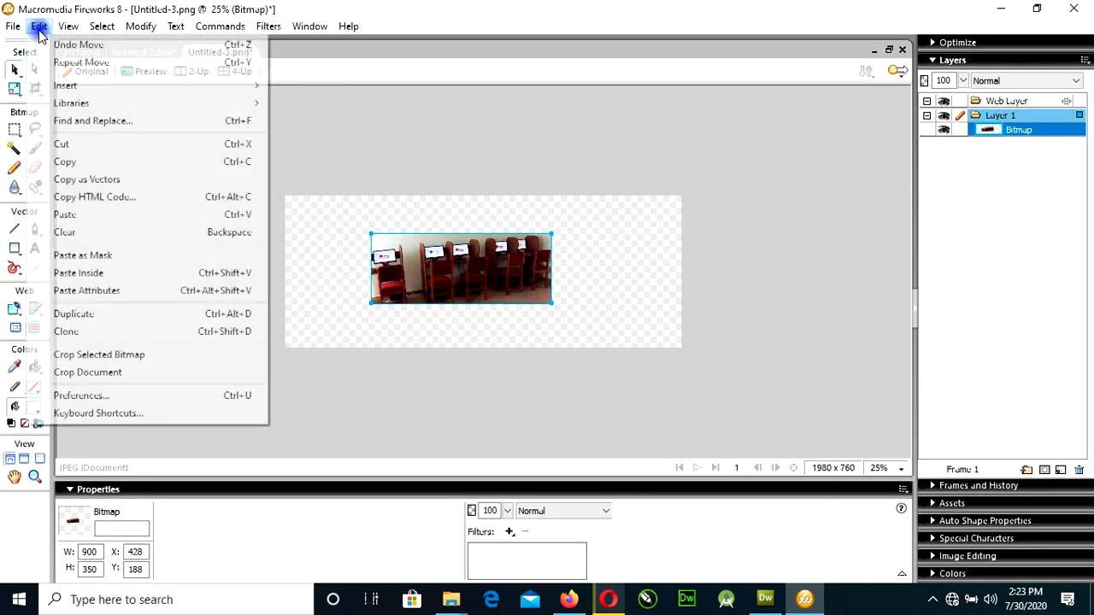
pyautogui.click(75, 162)
# Set the canvas height of Untitled-2 to 350 pixels and paste the copied photo into it.
pyautogui.click(142, 52)
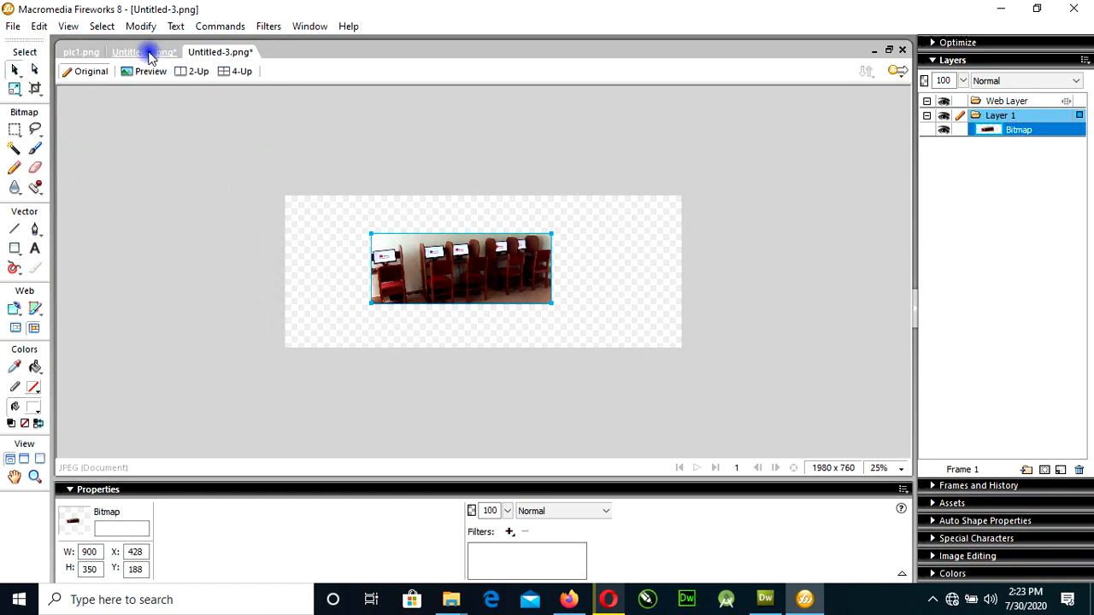
pyautogui.click(183, 187)
pyautogui.click(248, 510)
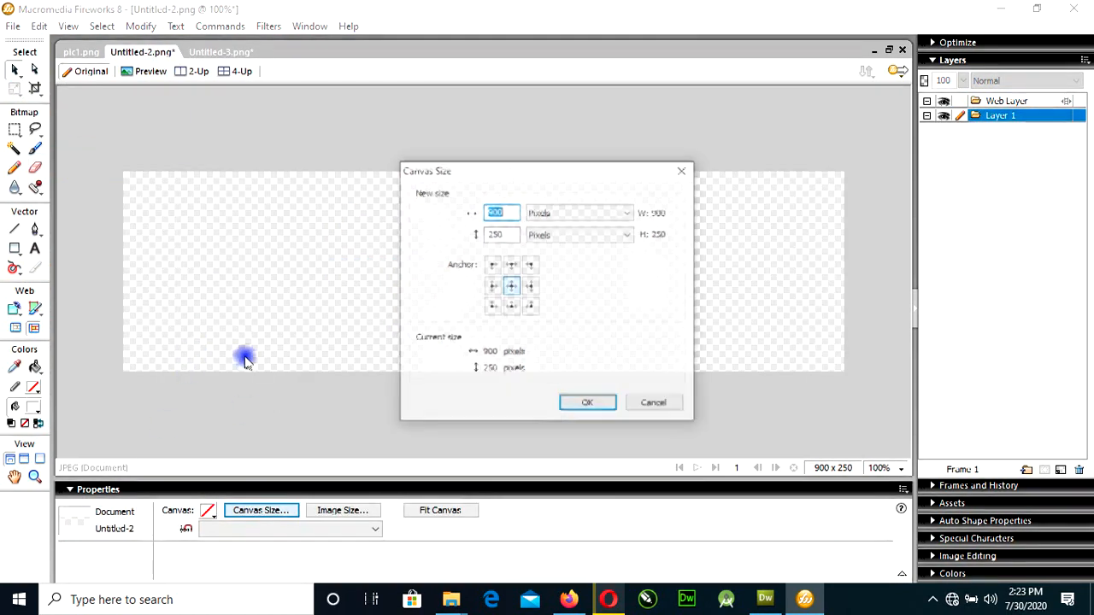
pyautogui.doubleClick(500, 234)
pyautogui.write('35')
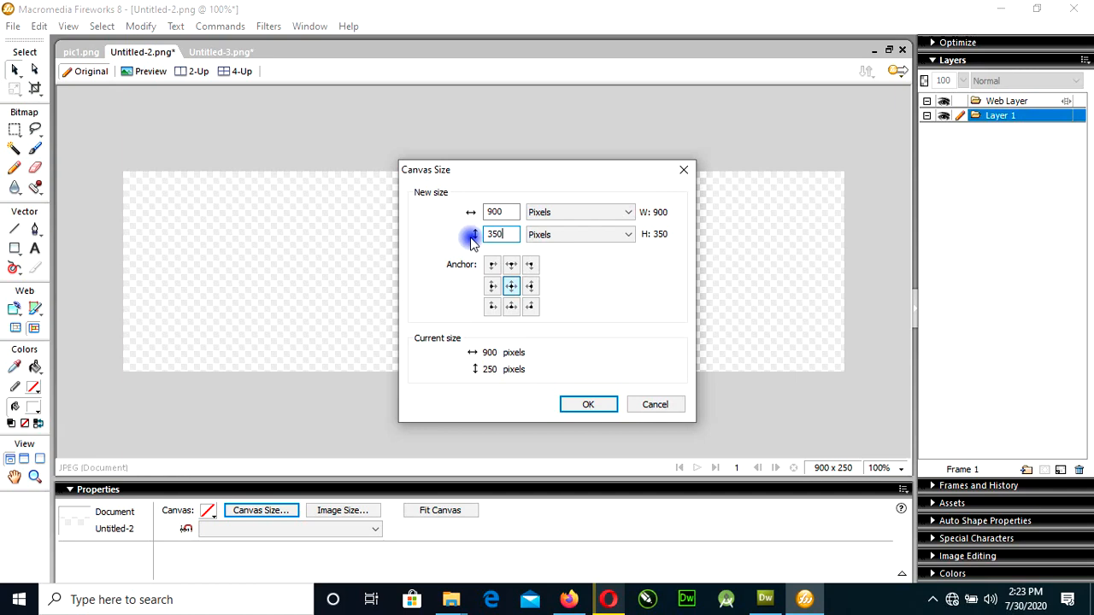
pyautogui.click(572, 404)
pyautogui.click(35, 26)
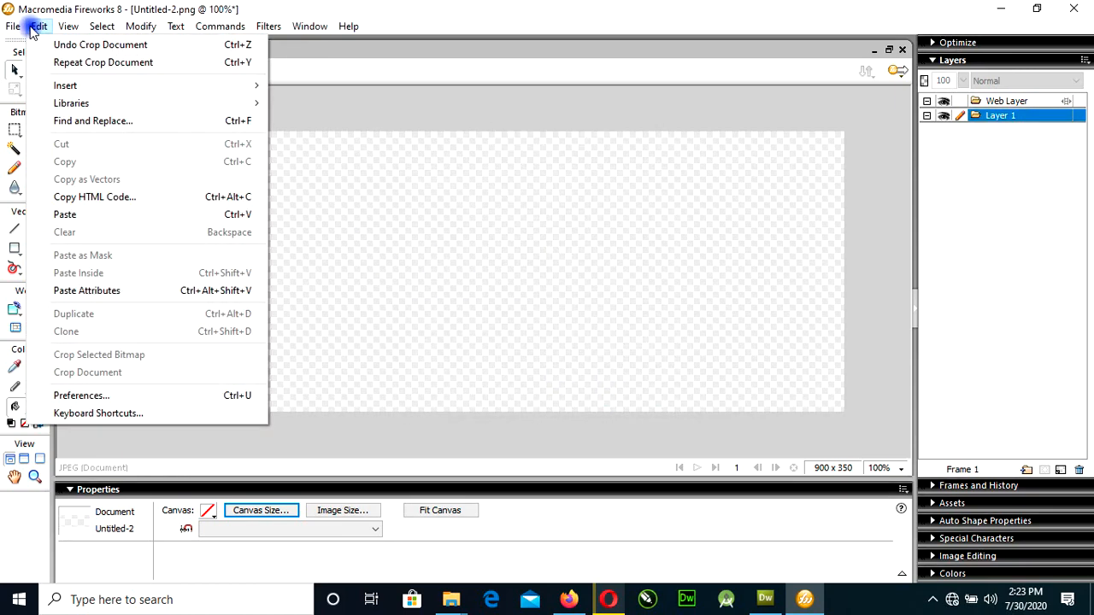
pyautogui.click(69, 215)
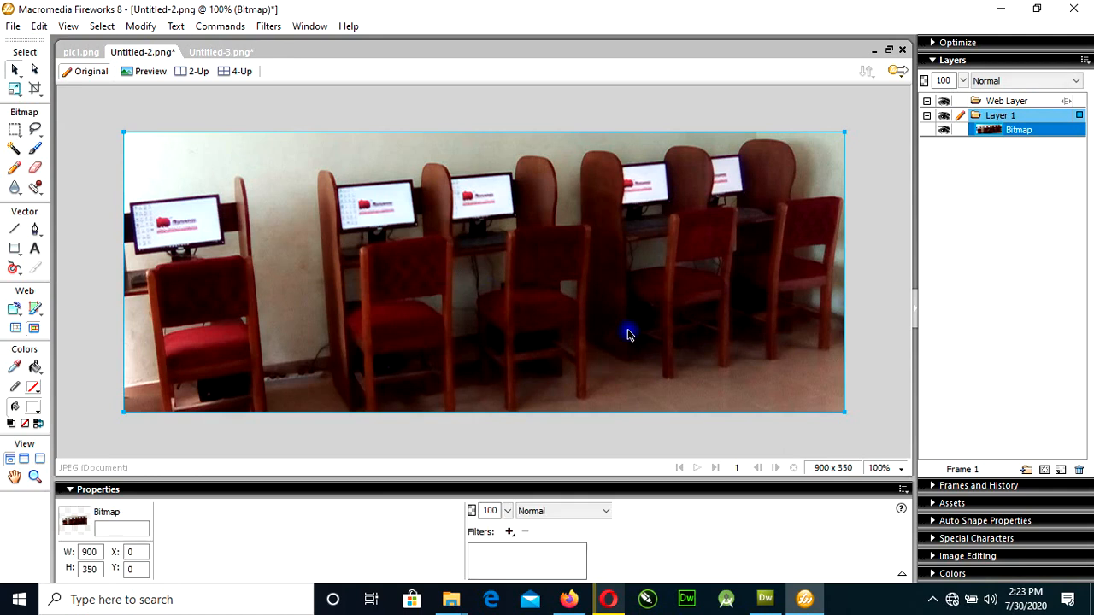
# Close the Untitled-3 and pic1.png documents, returning to the photo in Untitled-2.
pyautogui.click(242, 51)
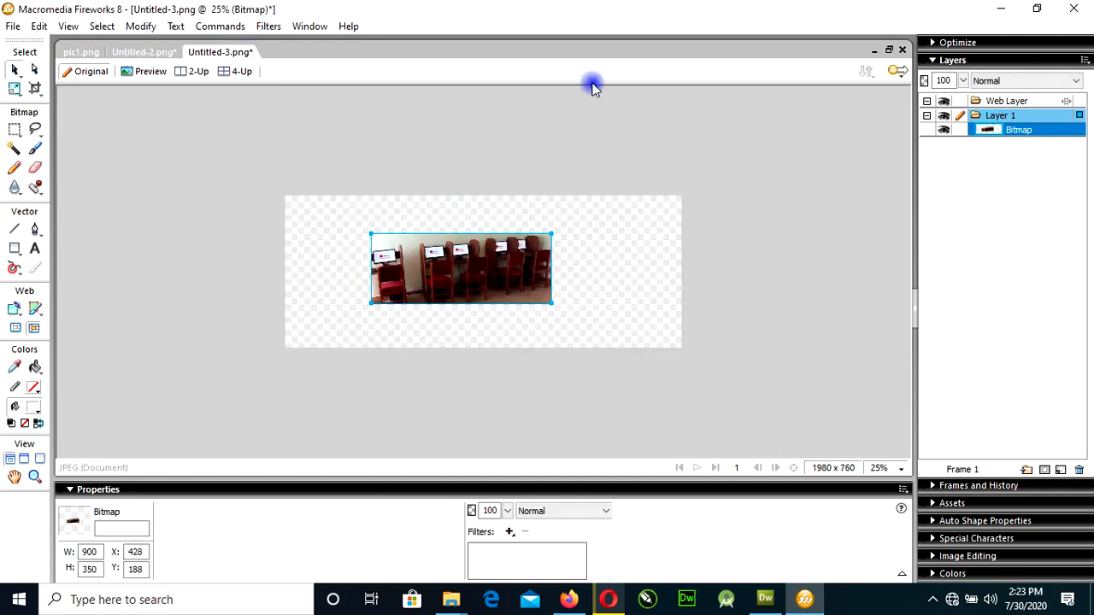
pyautogui.click(901, 50)
pyautogui.click(547, 336)
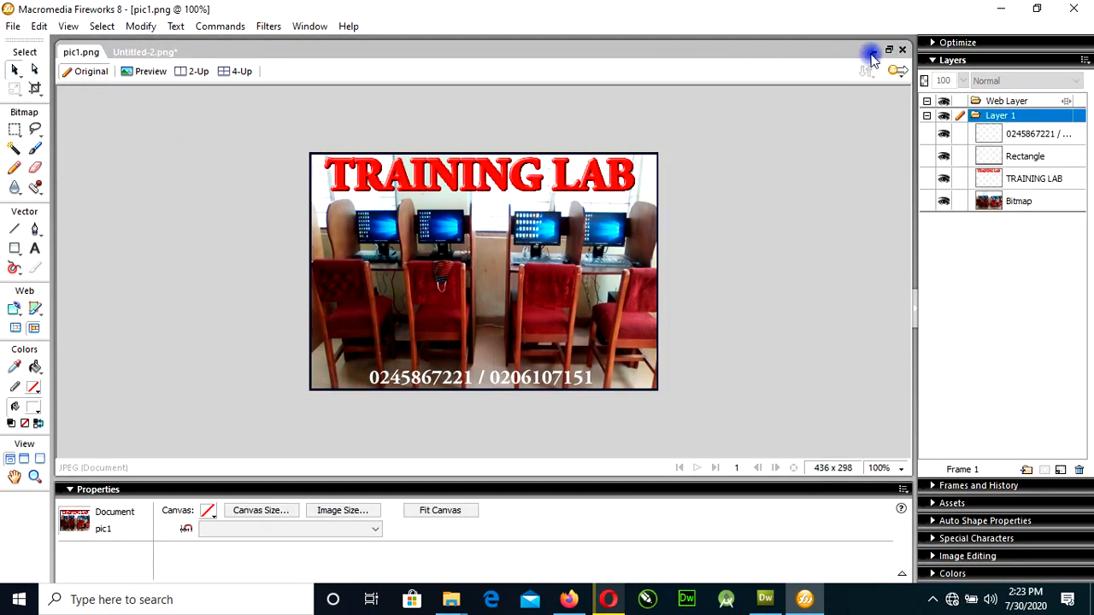
pyautogui.click(902, 49)
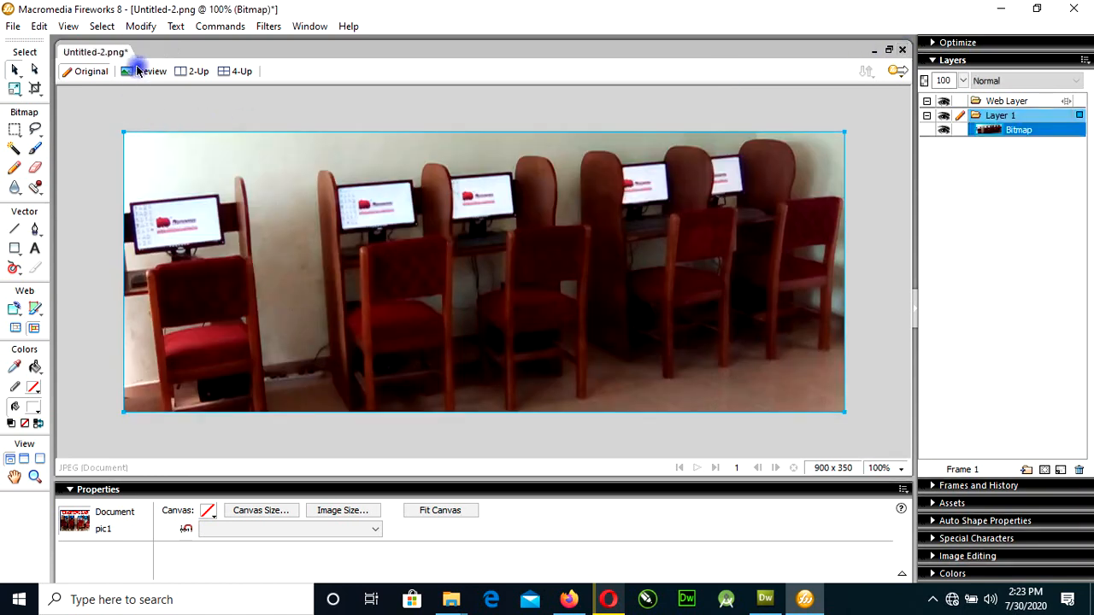
pyautogui.click(188, 169)
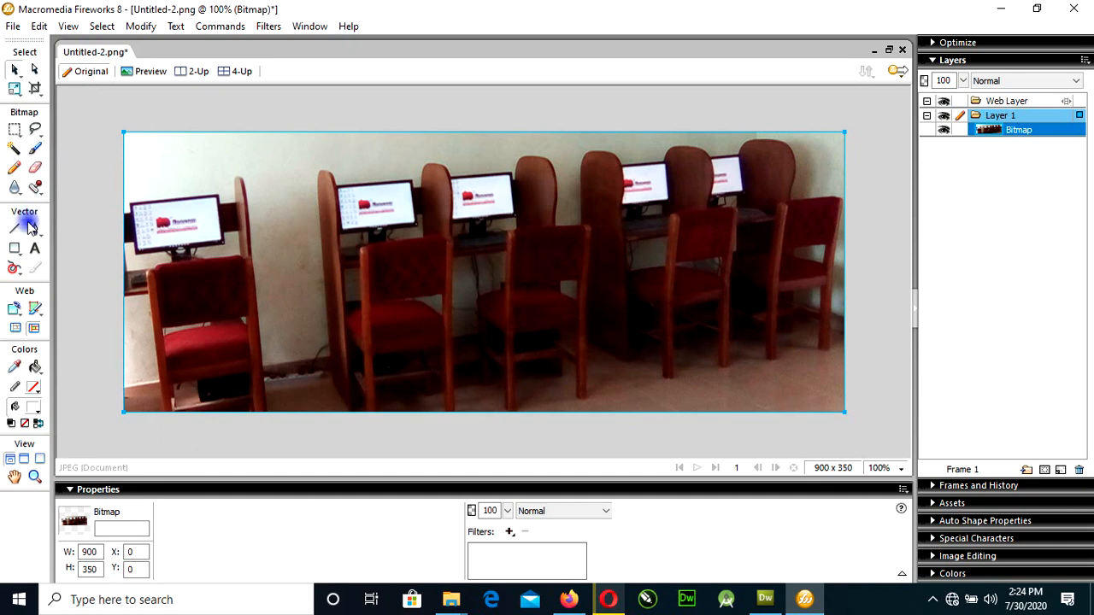
# Deselect the photo and add the white text "CIC ICT Centre" in Adobe Garamond Pro Bold, size 25, over its lower middle area.
pyautogui.click(35, 250)
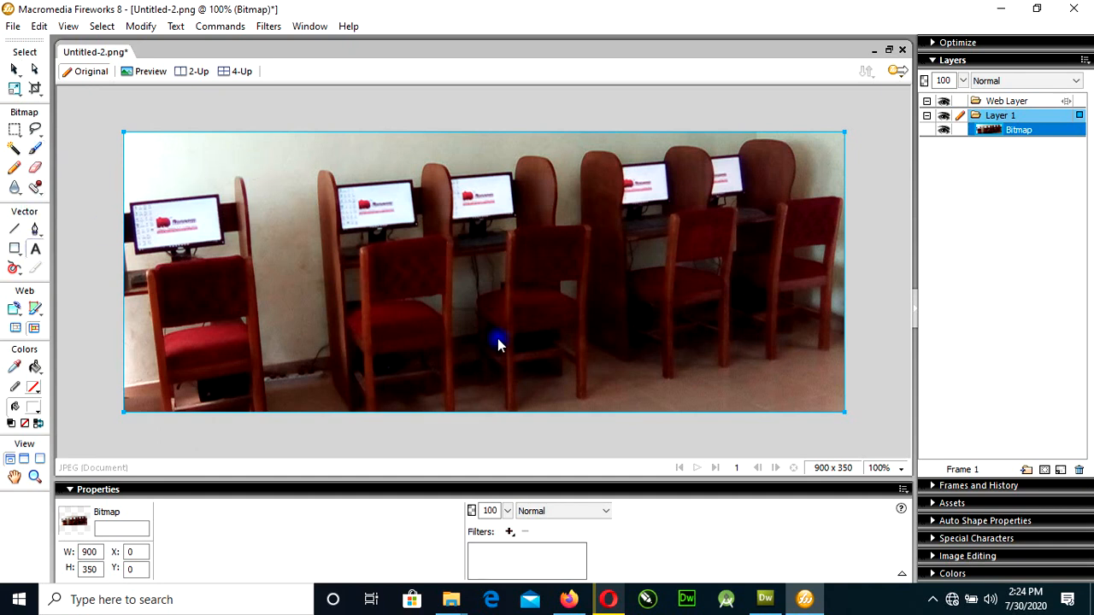
pyautogui.hotkey('ctrl', 'd')
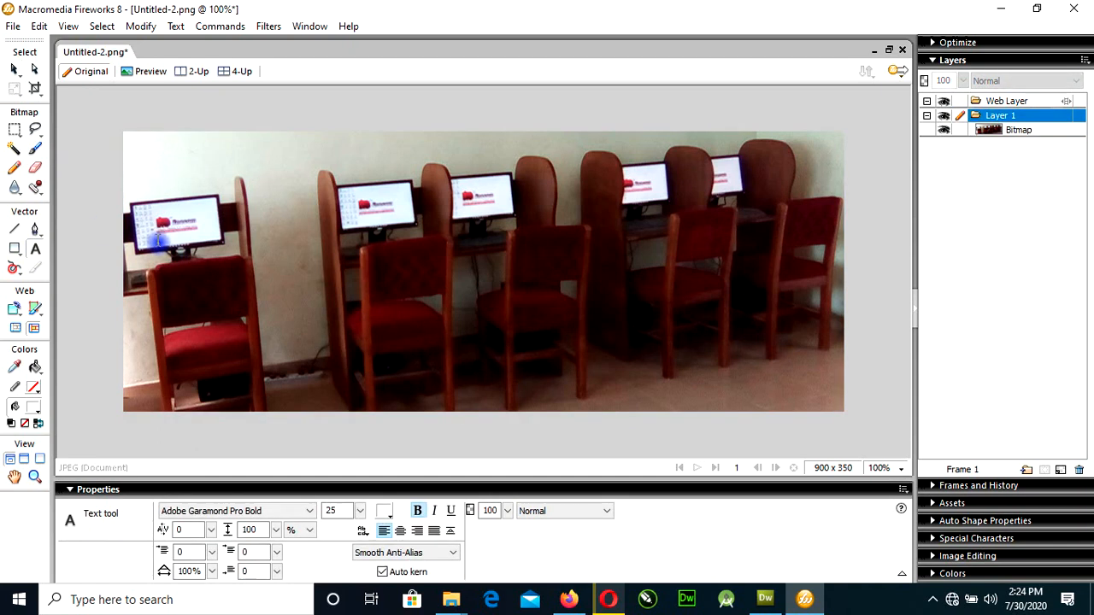
pyautogui.click(361, 342)
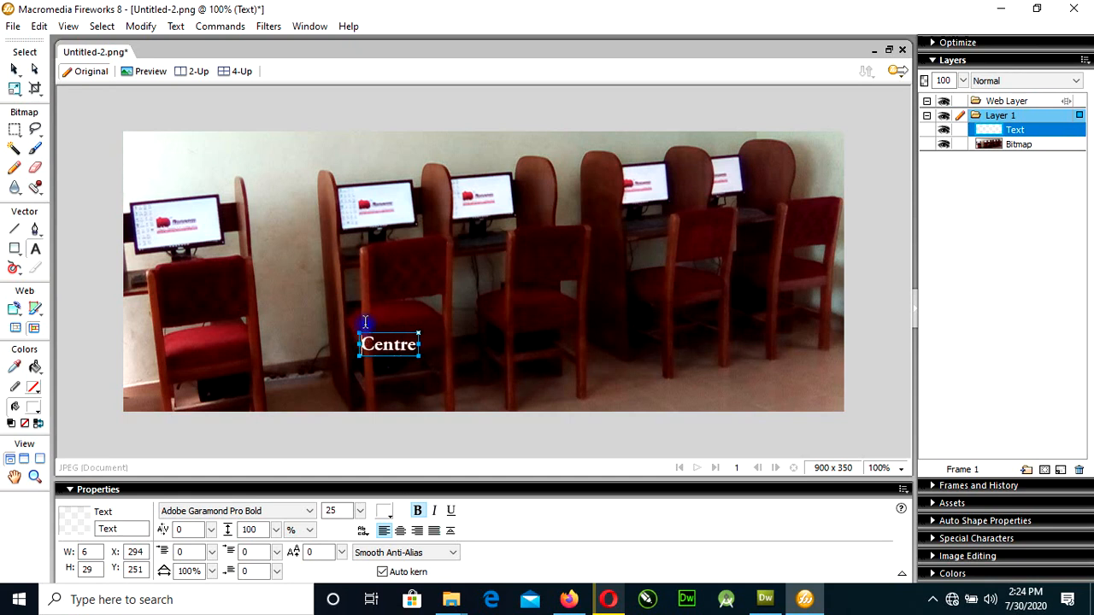
pyautogui.write('CIC ICT ')
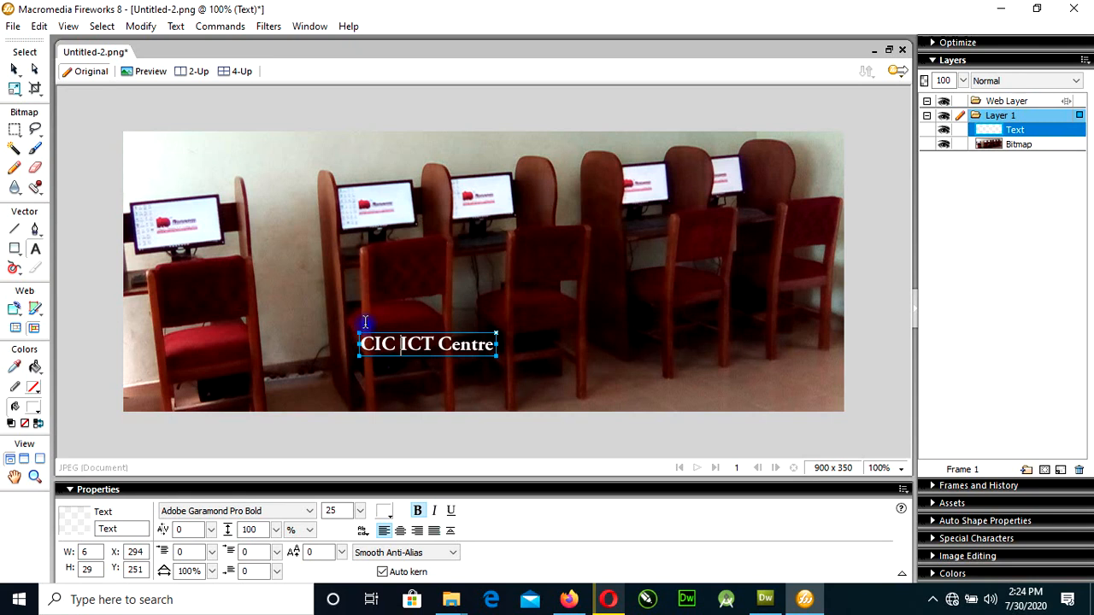
# Change the title text to "CIC - ICT Centre" and move it to the photo's lower-right area, at about X 550, Y 292.
pyautogui.write('-')
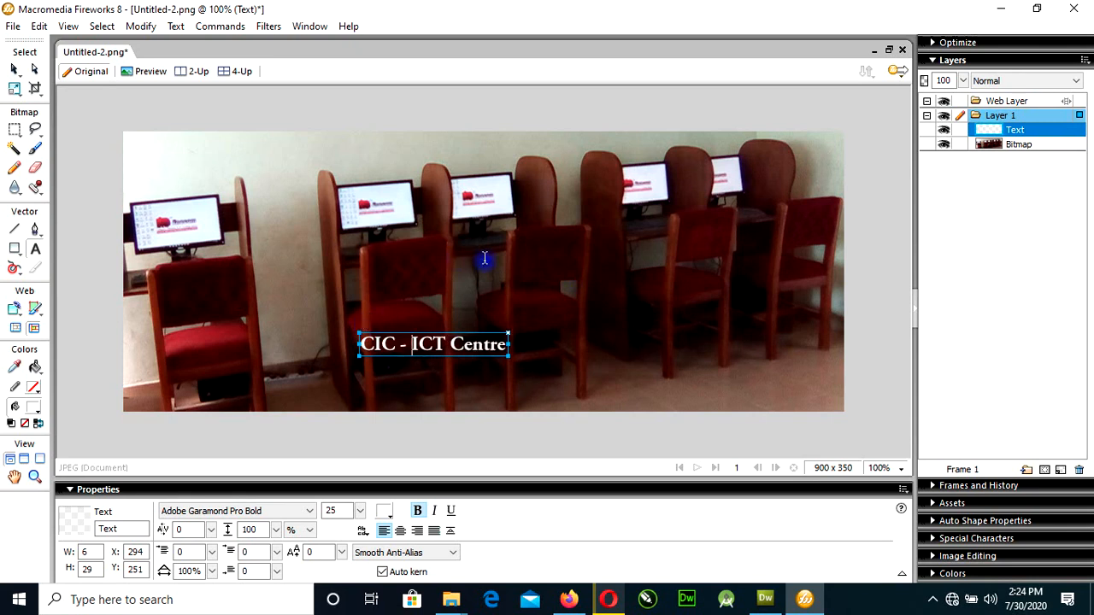
pyautogui.click(13, 68)
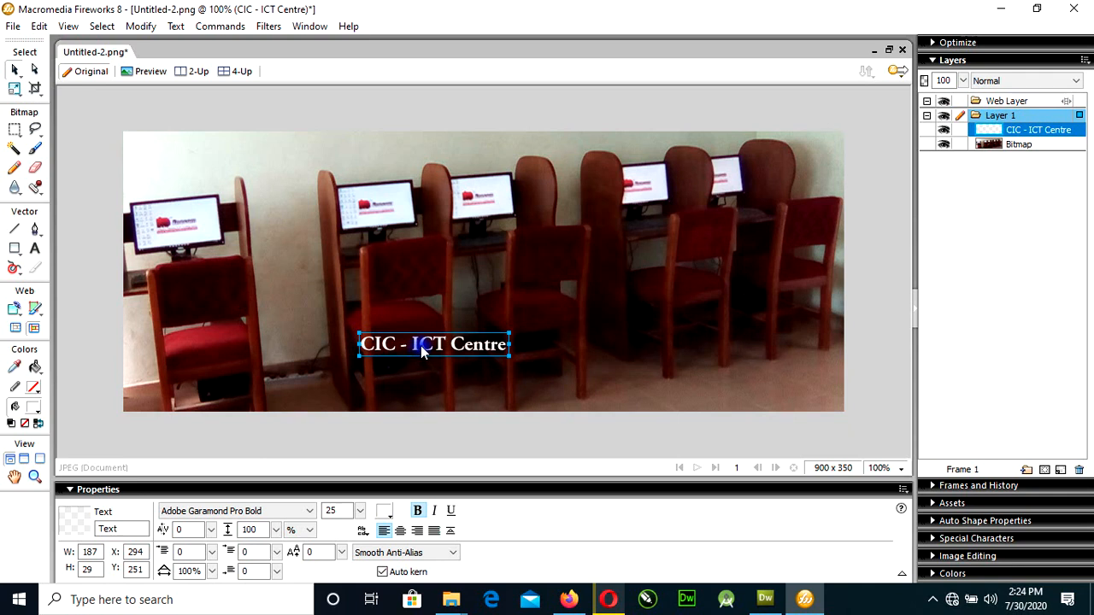
pyautogui.moveTo(423, 346); pyautogui.dragTo(629, 381)
# Enlarge the title text to size 45 and shift it to about X 555, Y 290.
pyautogui.moveTo(360, 511); pyautogui.dragTo(359, 517)
pyautogui.doubleClick(332, 511)
pyautogui.write('35')
pyautogui.press('Return')
pyautogui.doubleClick(331, 511)
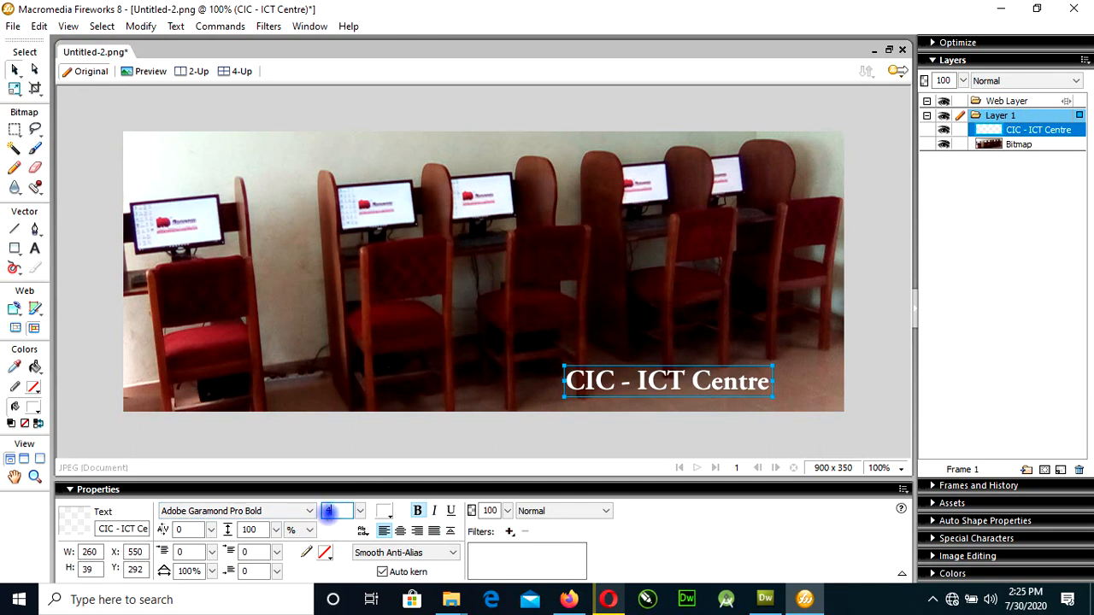
pyautogui.write('45')
pyautogui.press('Return')
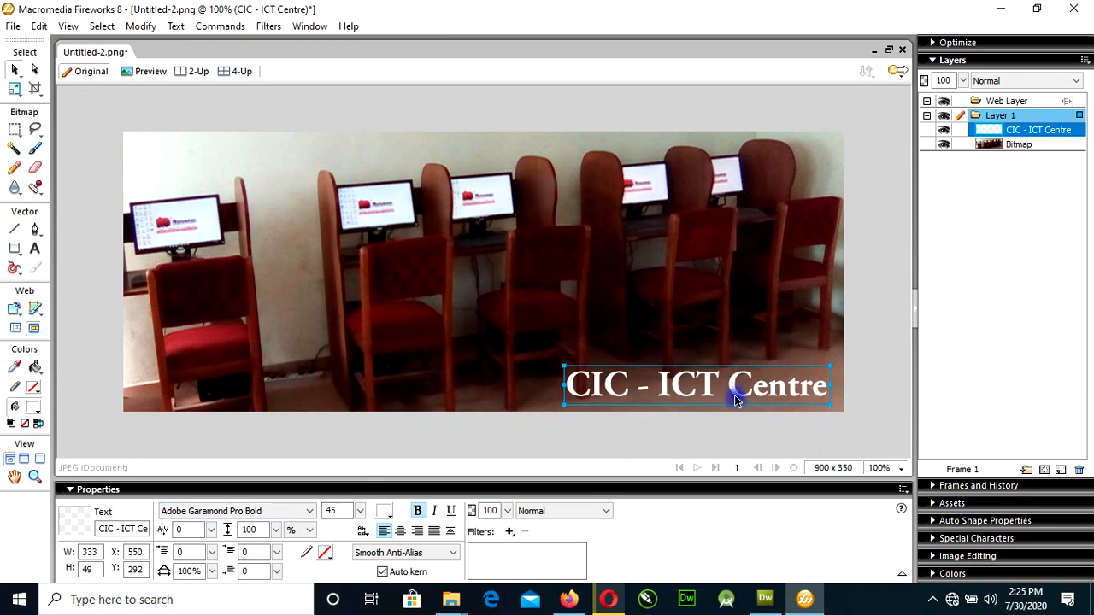
pyautogui.moveTo(733, 397); pyautogui.dragTo(740, 396)
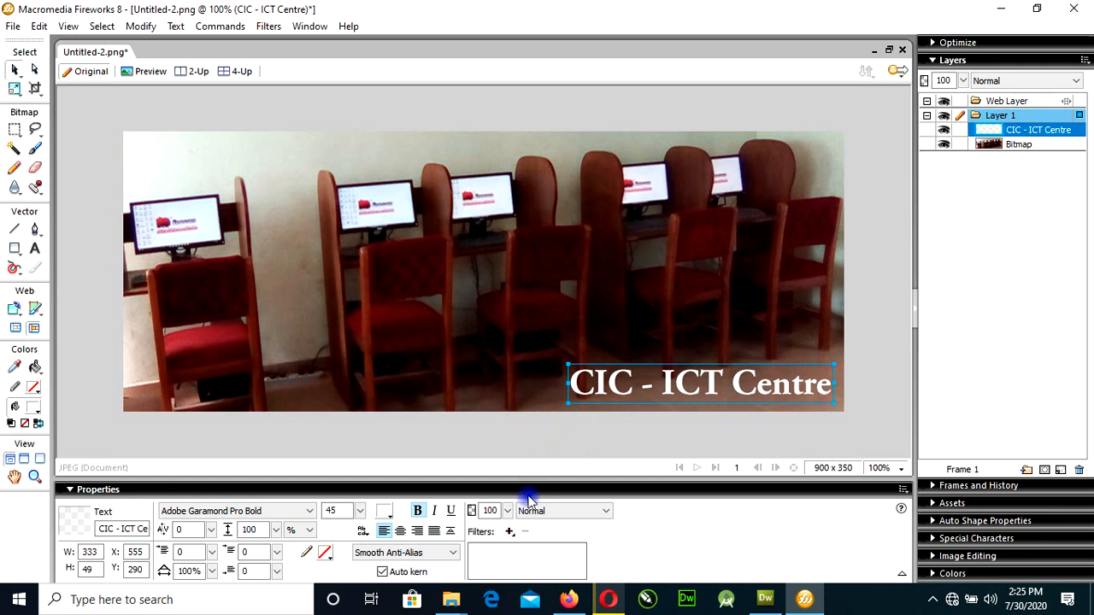
# Try an Inner Glow filter on the title text and turn it off.
pyautogui.click(512, 537)
pyautogui.moveTo(562, 466)
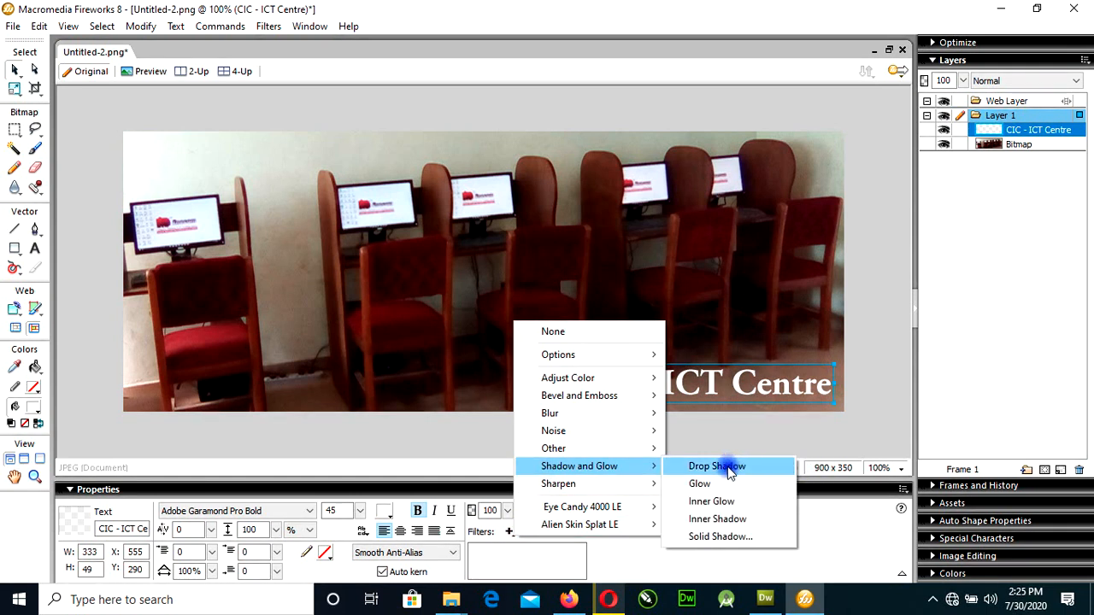
pyautogui.click(713, 501)
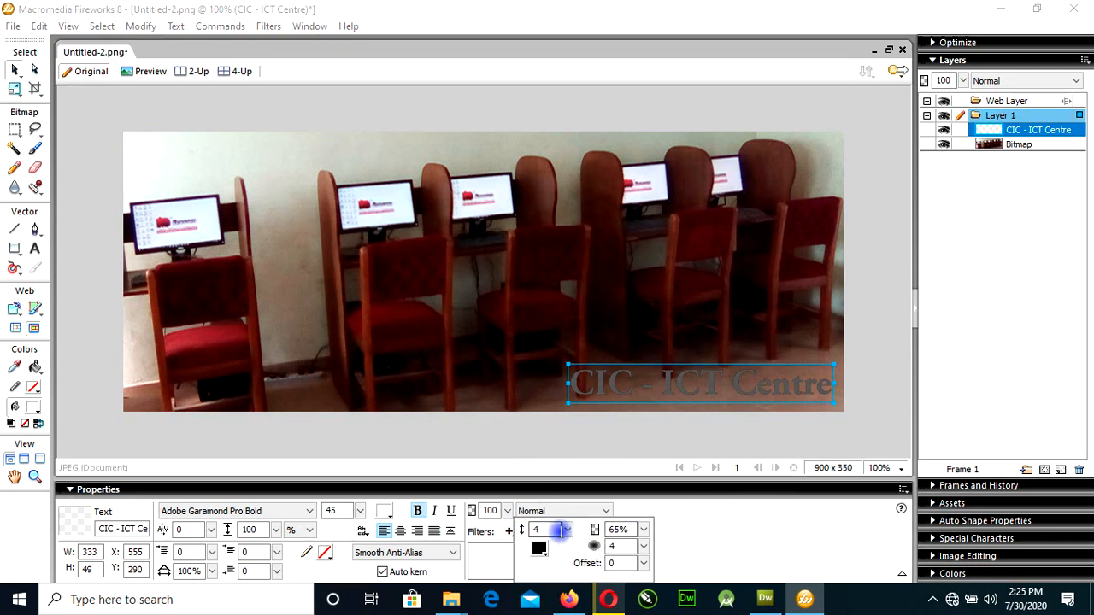
pyautogui.click(687, 515)
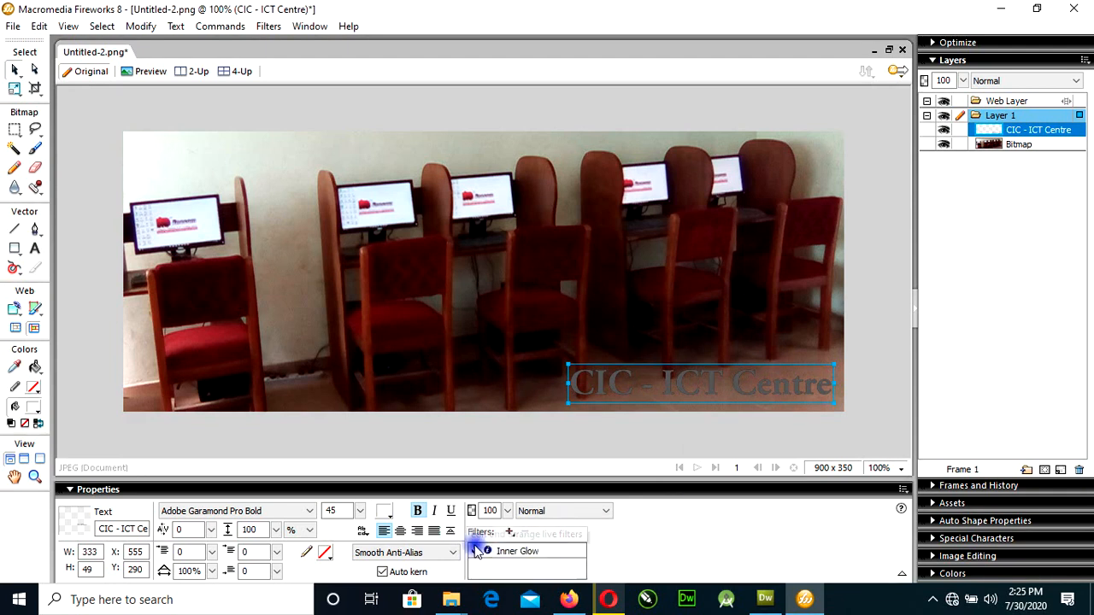
pyautogui.click(475, 550)
# Apply an Inner Shadow filter to the title text.
pyautogui.click(509, 532)
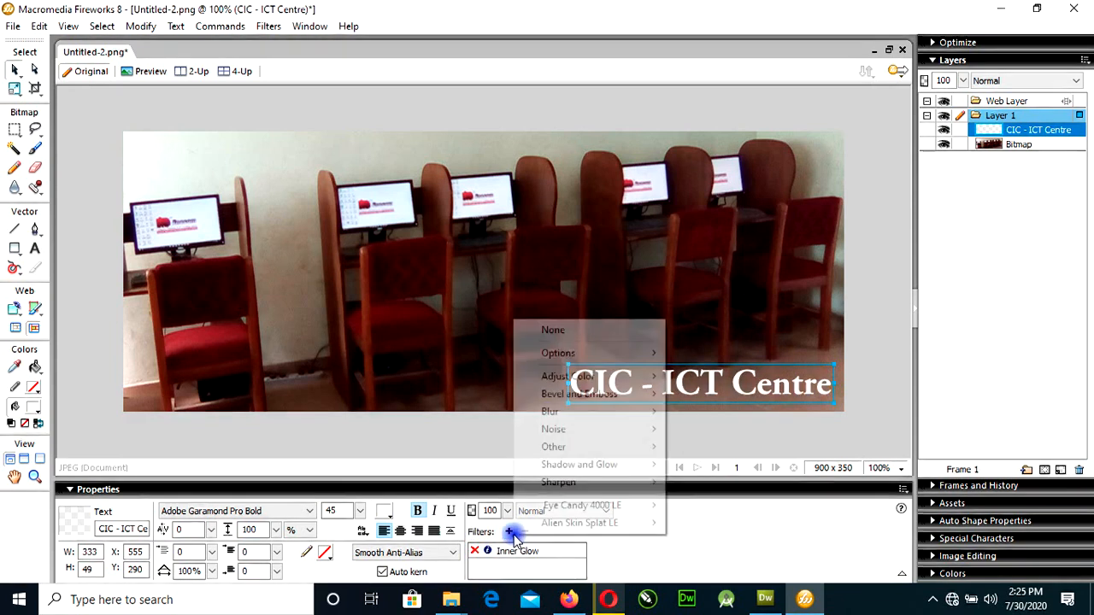
pyautogui.moveTo(568, 464)
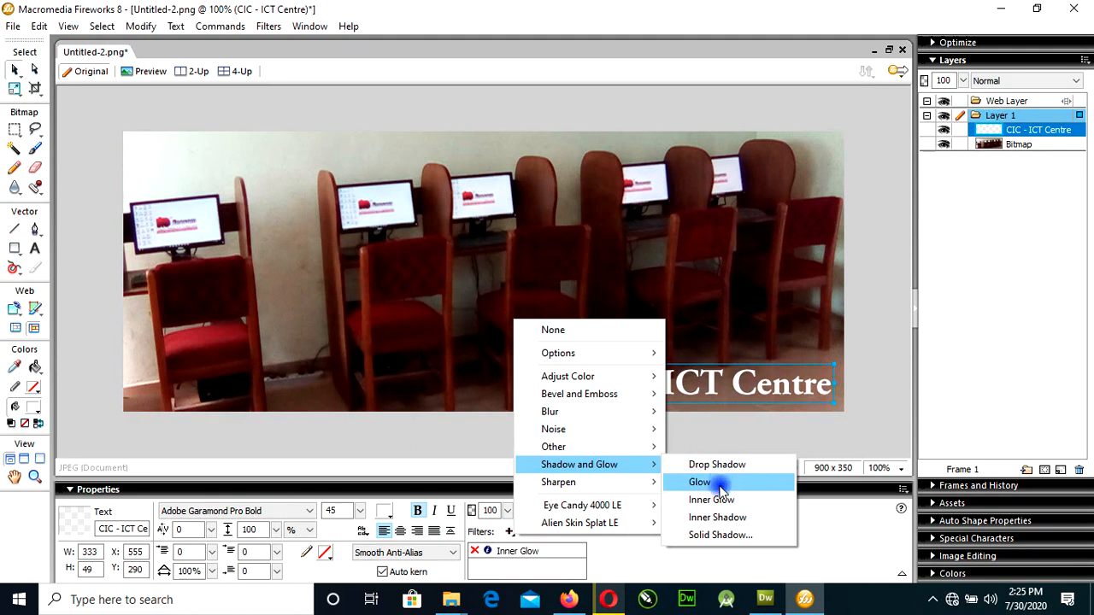
pyautogui.click(717, 518)
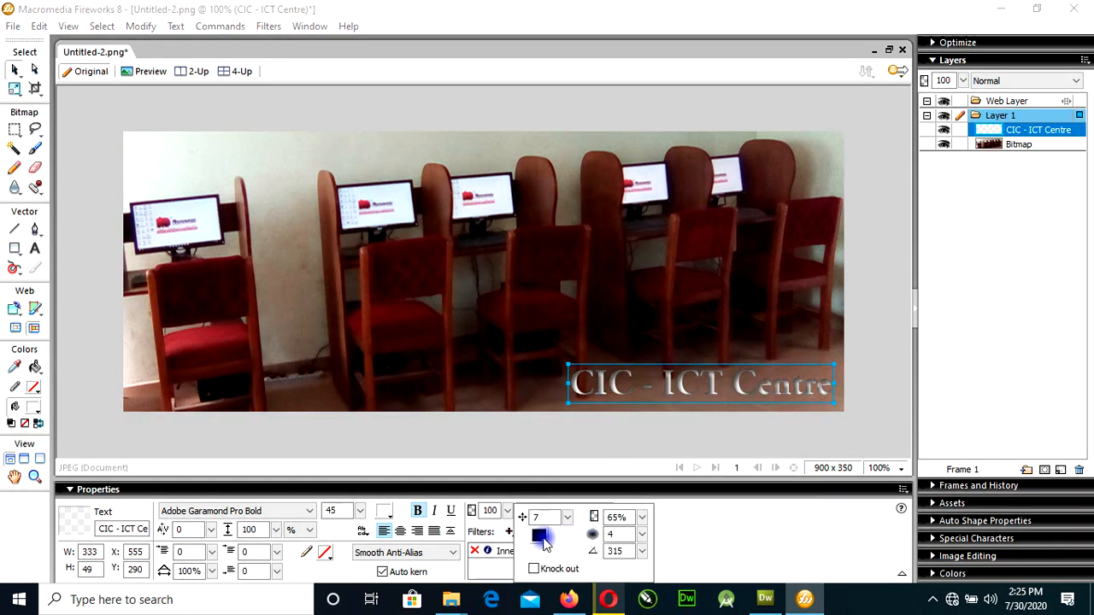
pyautogui.moveTo(567, 517)
pyautogui.mouseDown()
pyautogui.moveTo(566, 504)
pyautogui.moveTo(556, 517)
pyautogui.mouseUp()
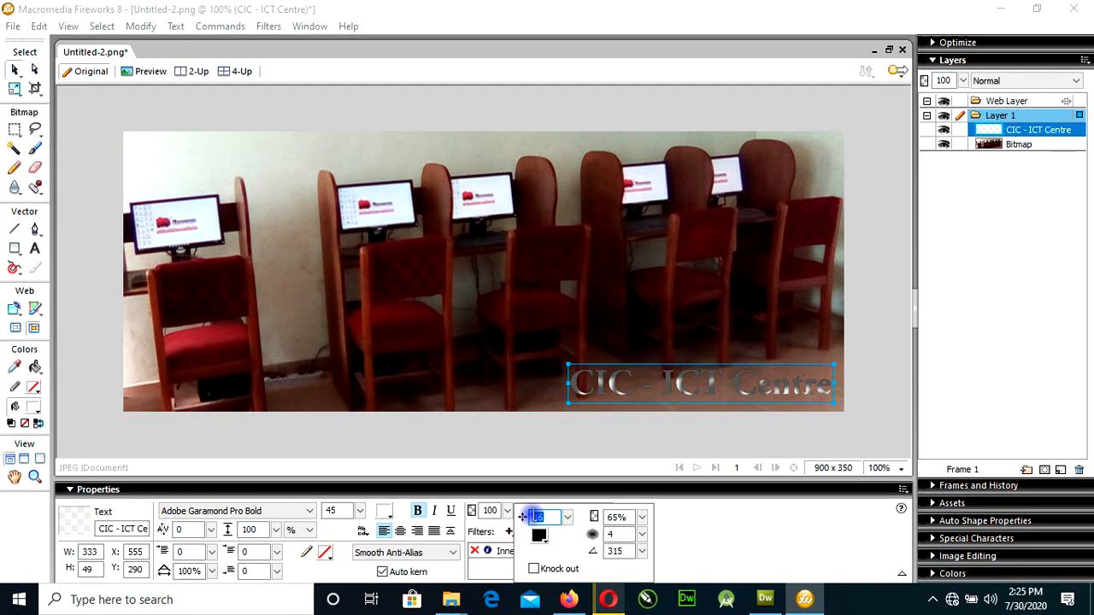
pyautogui.press('Return')
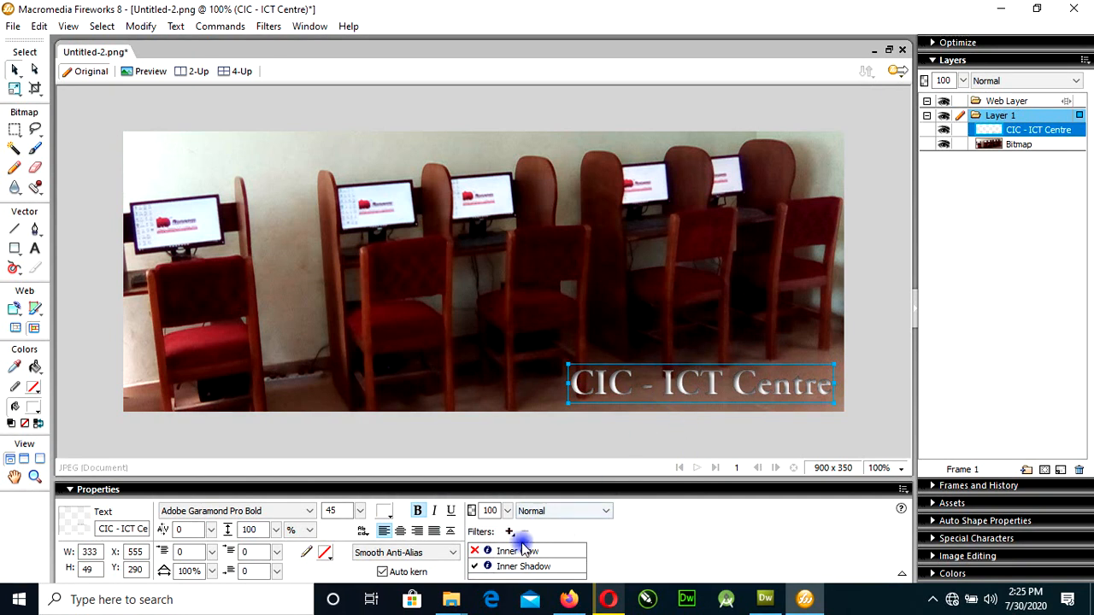
# Add a Drop Shadow filter to the title text and set its color to a very dark red.
pyautogui.click(510, 531)
pyautogui.moveTo(561, 469)
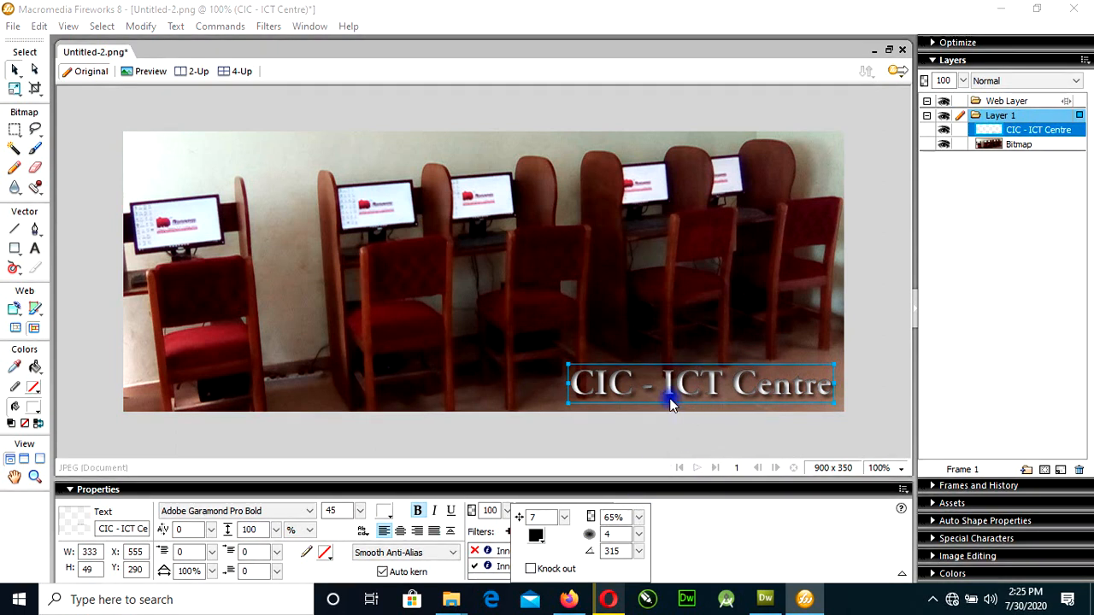
pyautogui.click(542, 544)
pyautogui.click(551, 494)
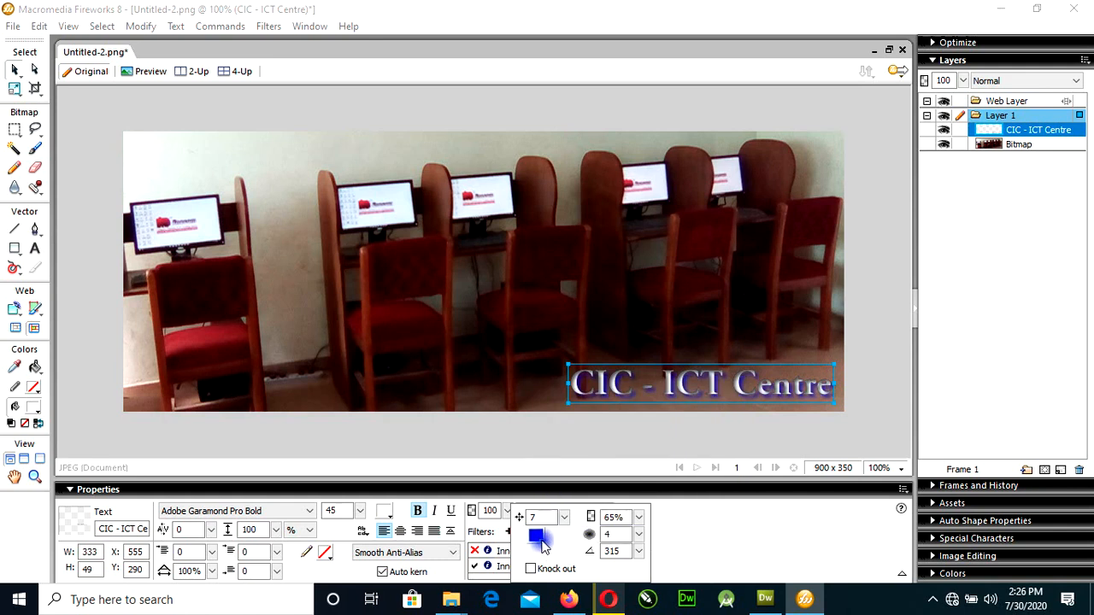
pyautogui.click(542, 542)
pyautogui.click(550, 477)
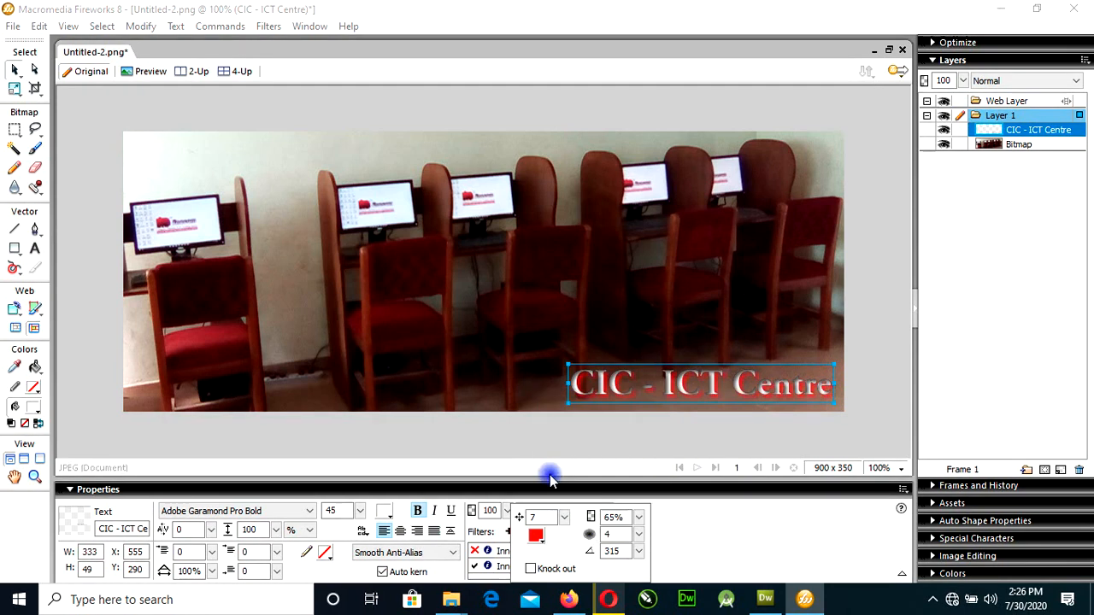
pyautogui.click(542, 533)
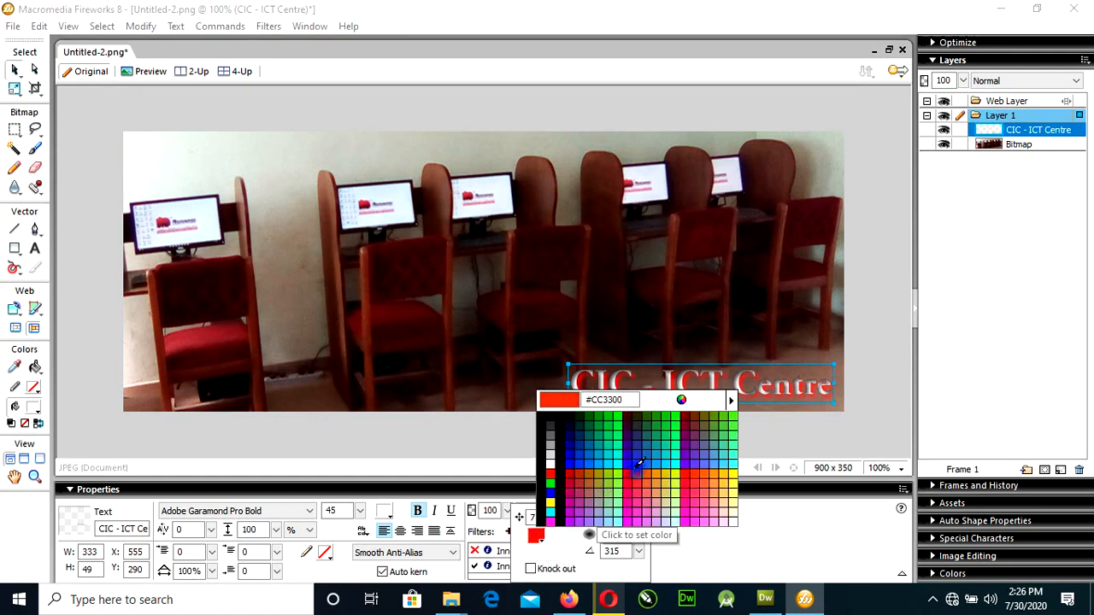
pyautogui.click(628, 417)
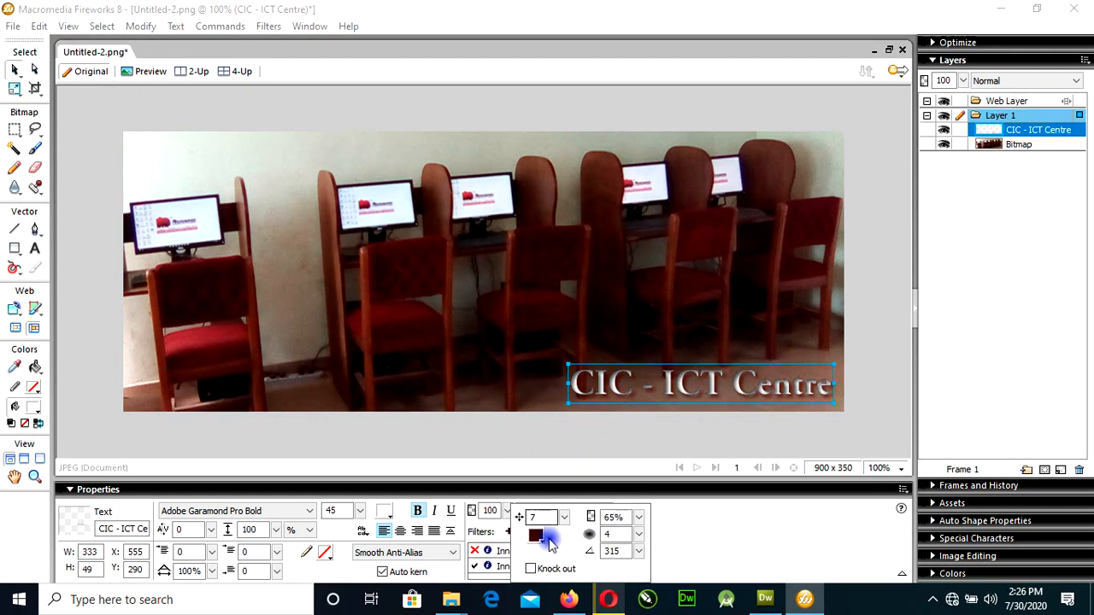
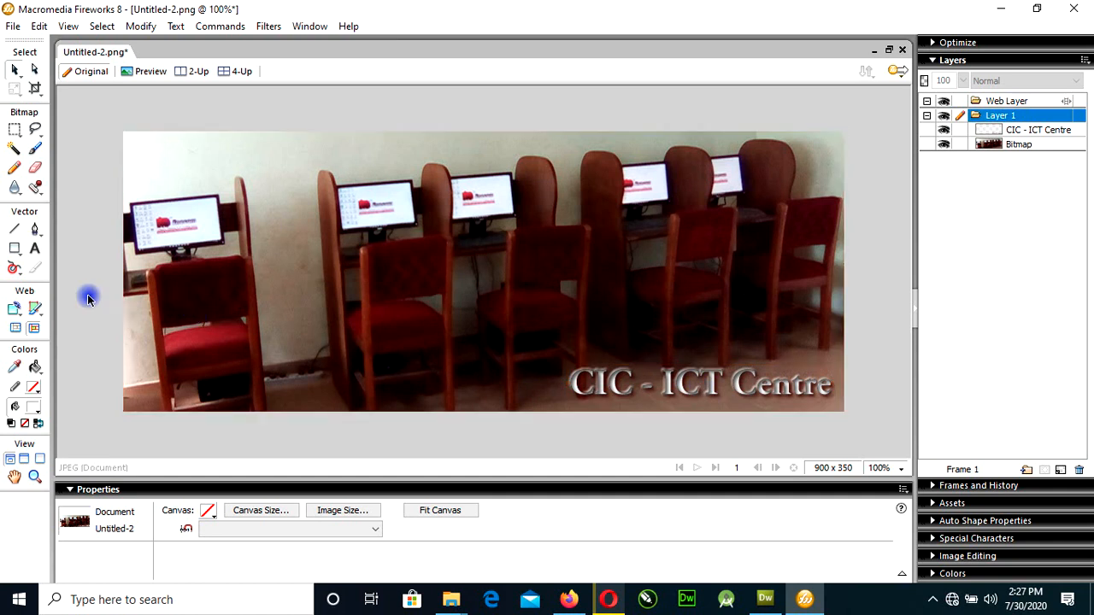
# Apply an Inner Bevel filter with the Inset option to the photo, and deselect it.
pyautogui.click(136, 187)
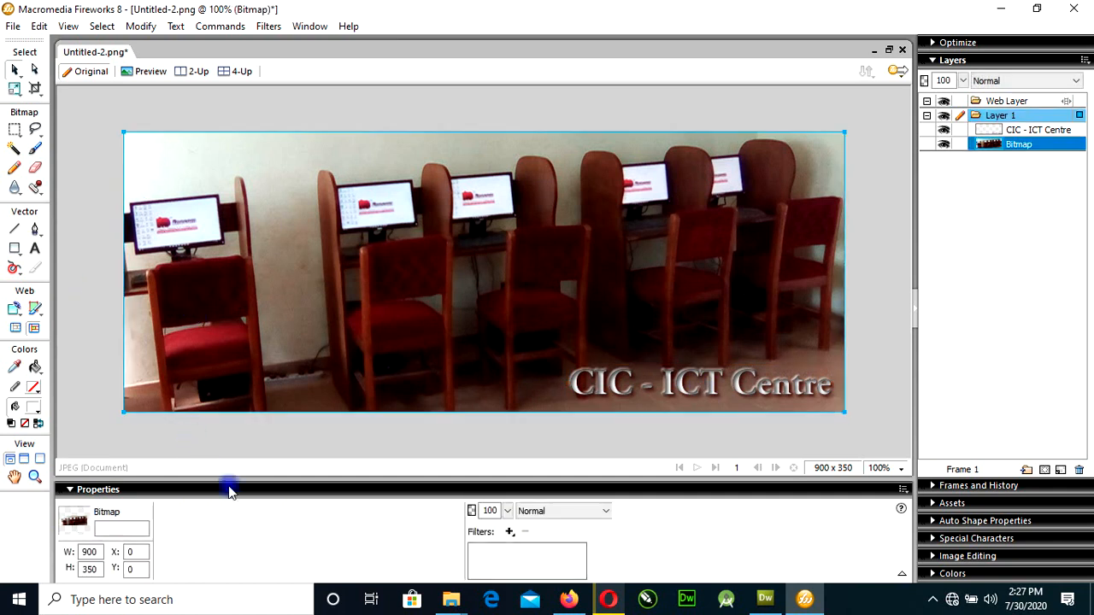
pyautogui.click(509, 532)
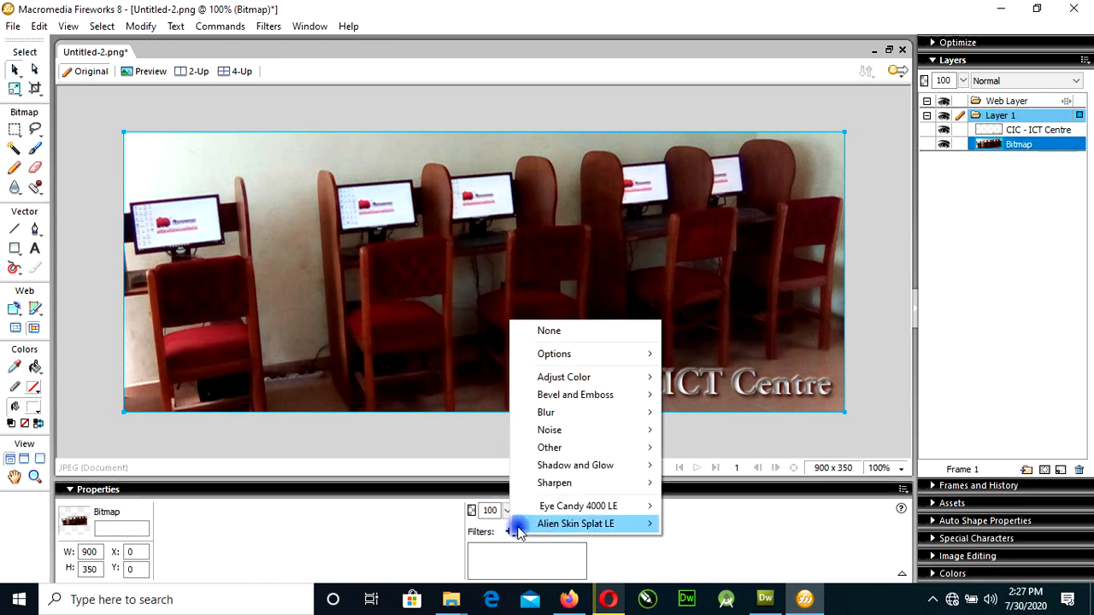
pyautogui.moveTo(570, 403)
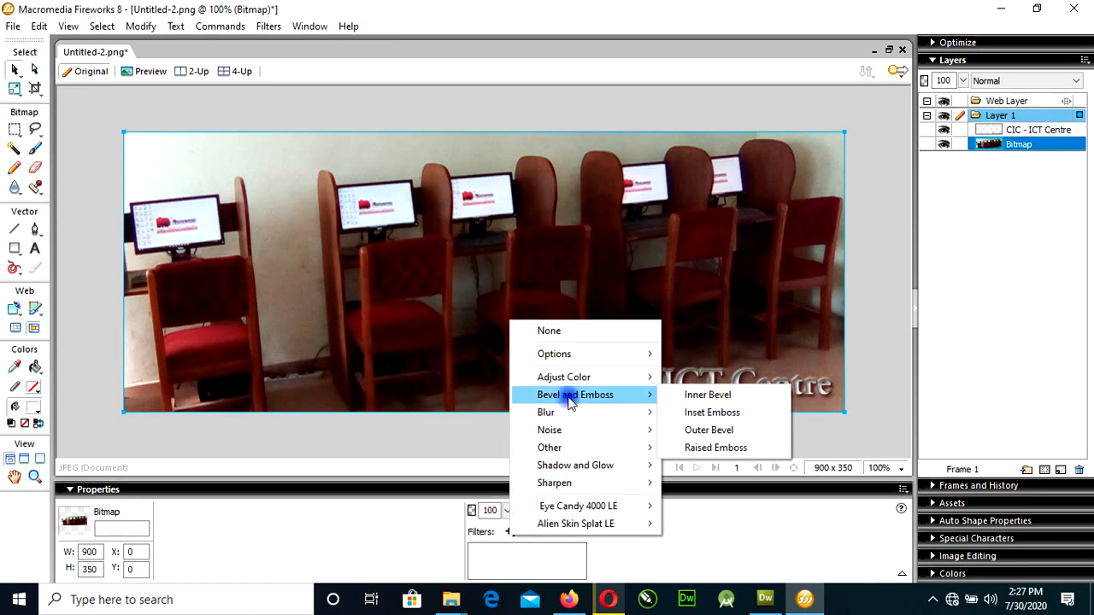
pyautogui.click(714, 399)
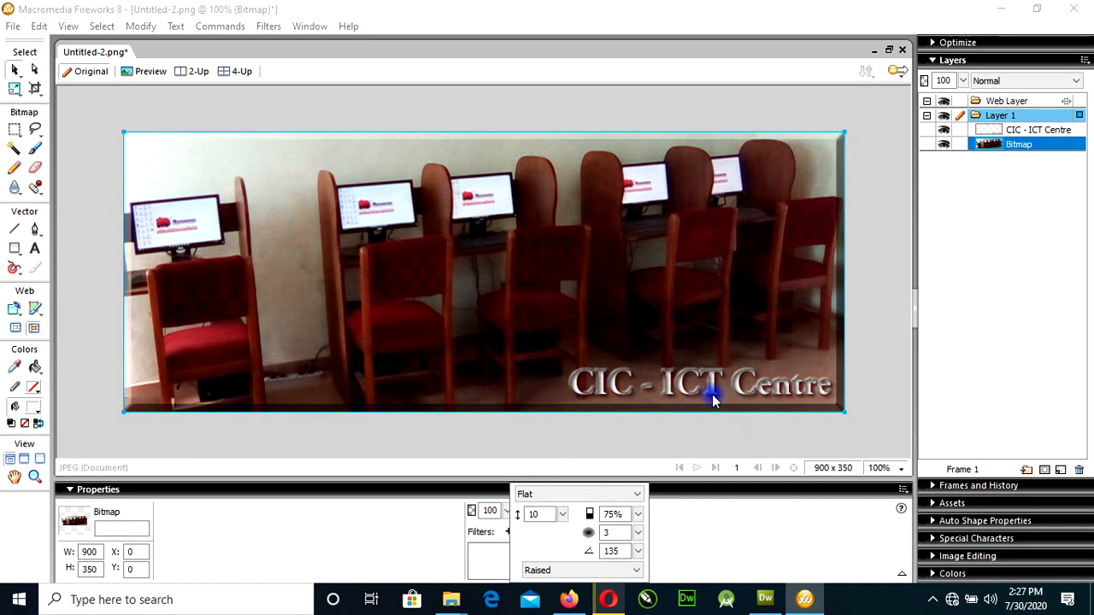
pyautogui.click(543, 570)
pyautogui.click(534, 545)
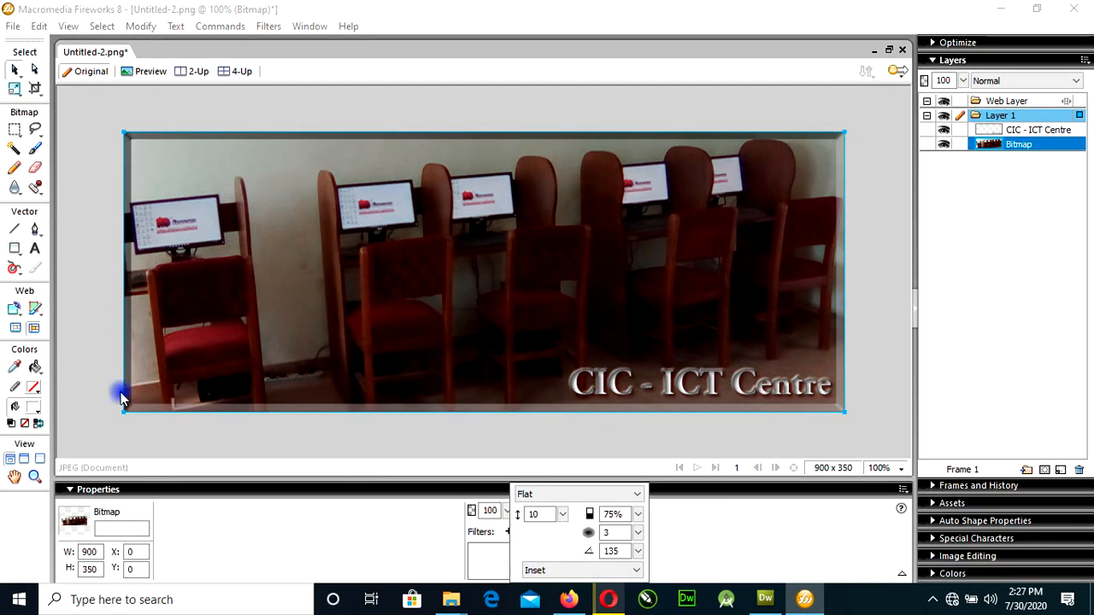
pyautogui.click(76, 106)
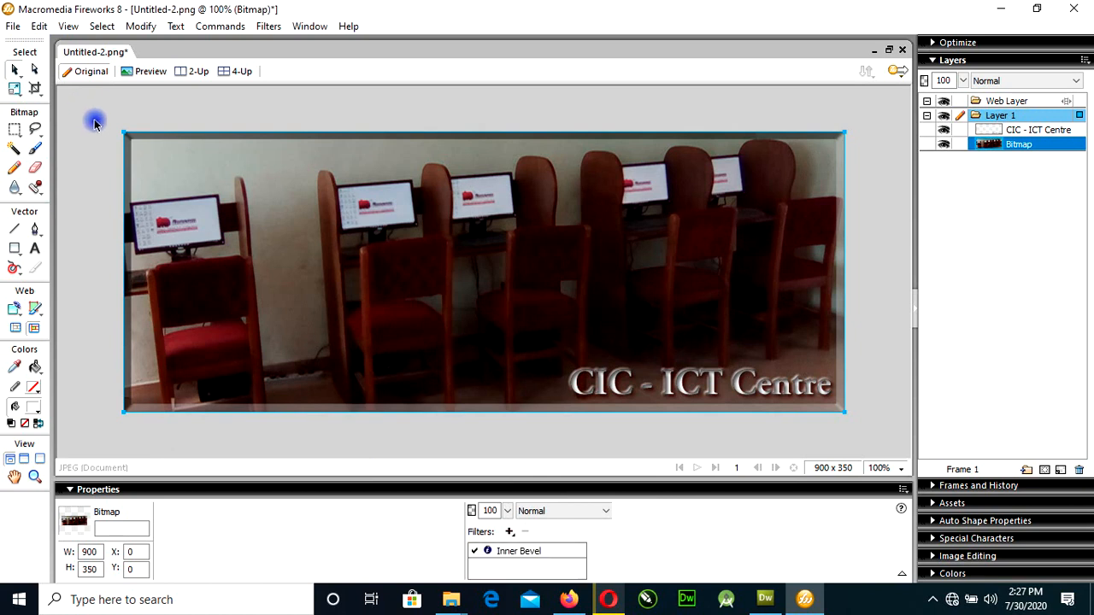
pyautogui.click(94, 142)
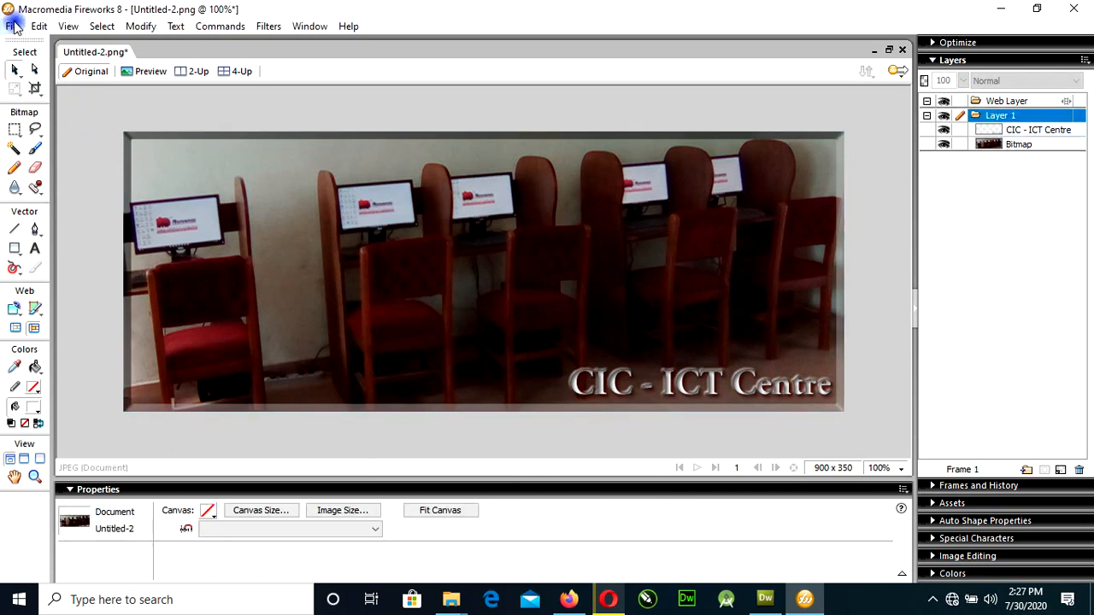
# Save the document in the IMG folder as a Fireworks PNG file named "banner".
pyautogui.click(19, 28)
pyautogui.click(39, 157)
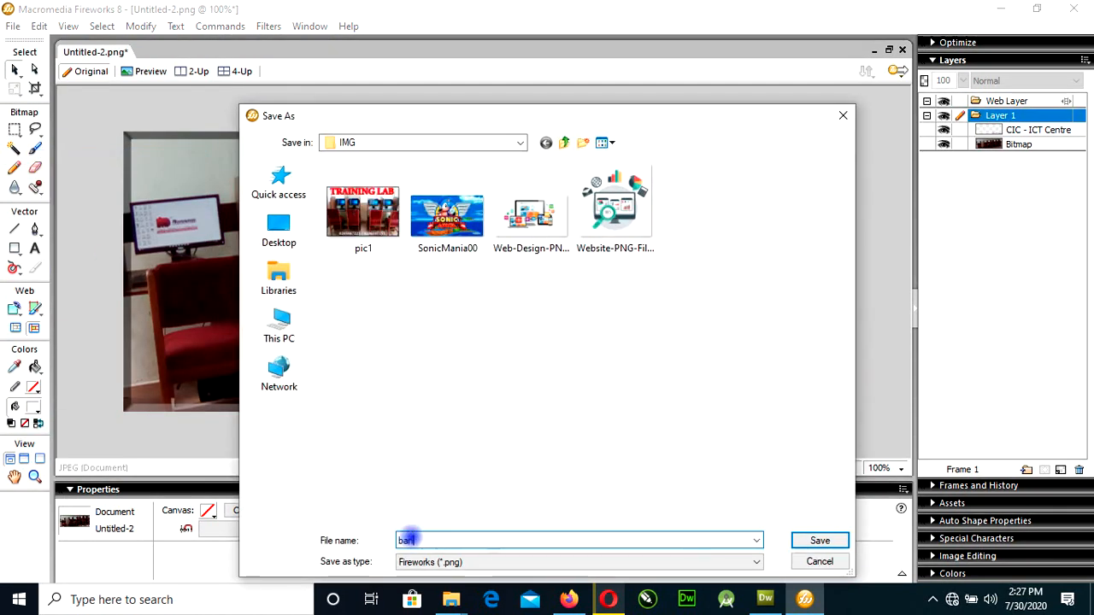
pyautogui.write('banner')
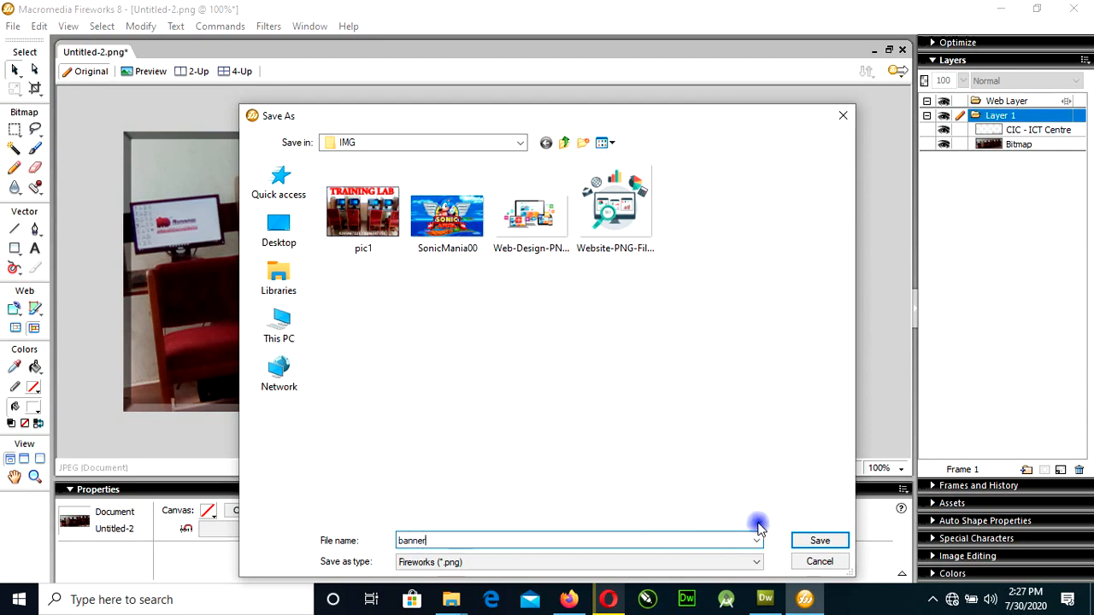
pyautogui.click(813, 538)
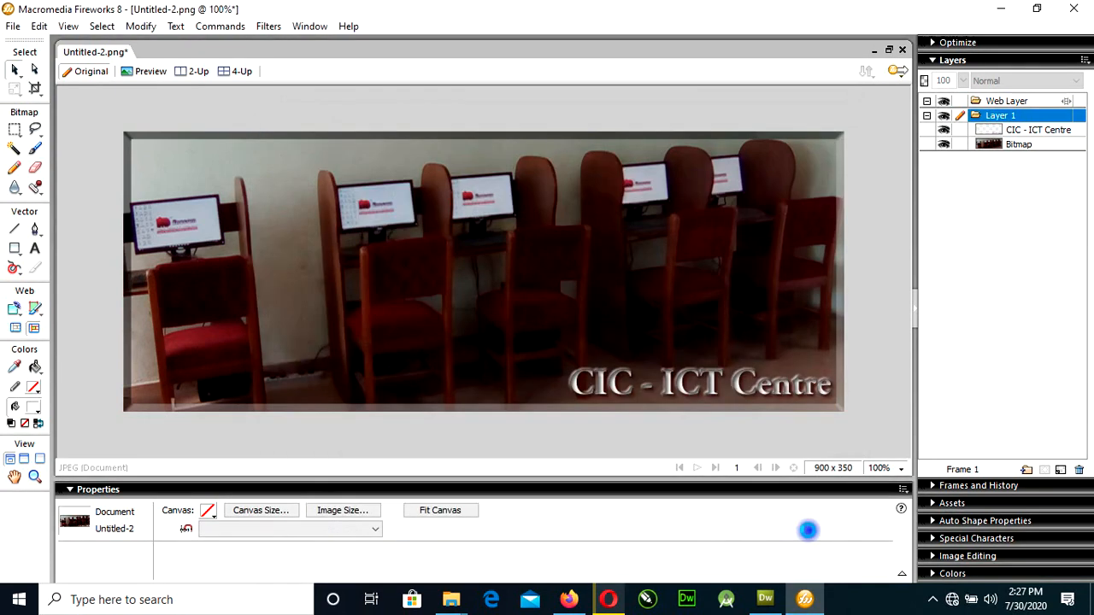
# Switch to Dreamweaver and look over the index.html and contact.html pages and the gallery.html page down to its footer.
pyautogui.click(1001, 9)
pyautogui.click(765, 599)
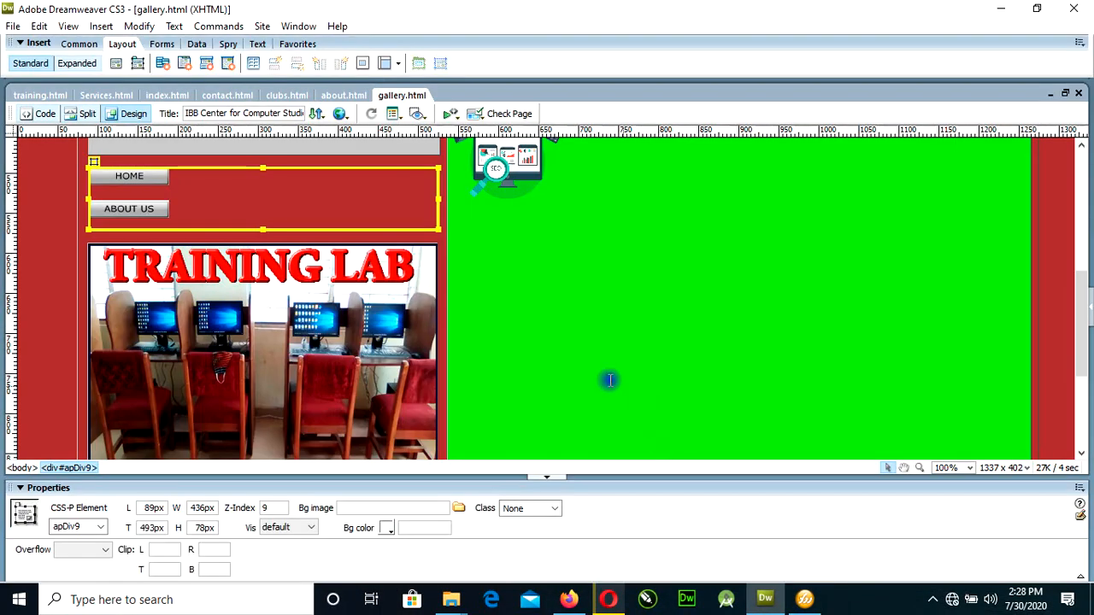
pyautogui.scroll(5, 393, 343)
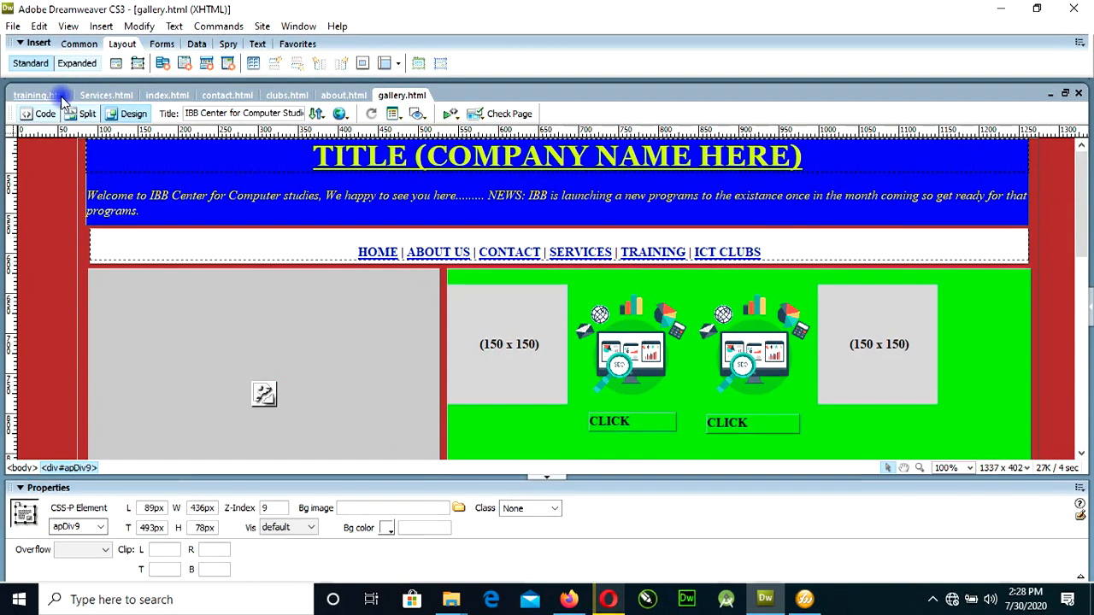
pyautogui.click(154, 98)
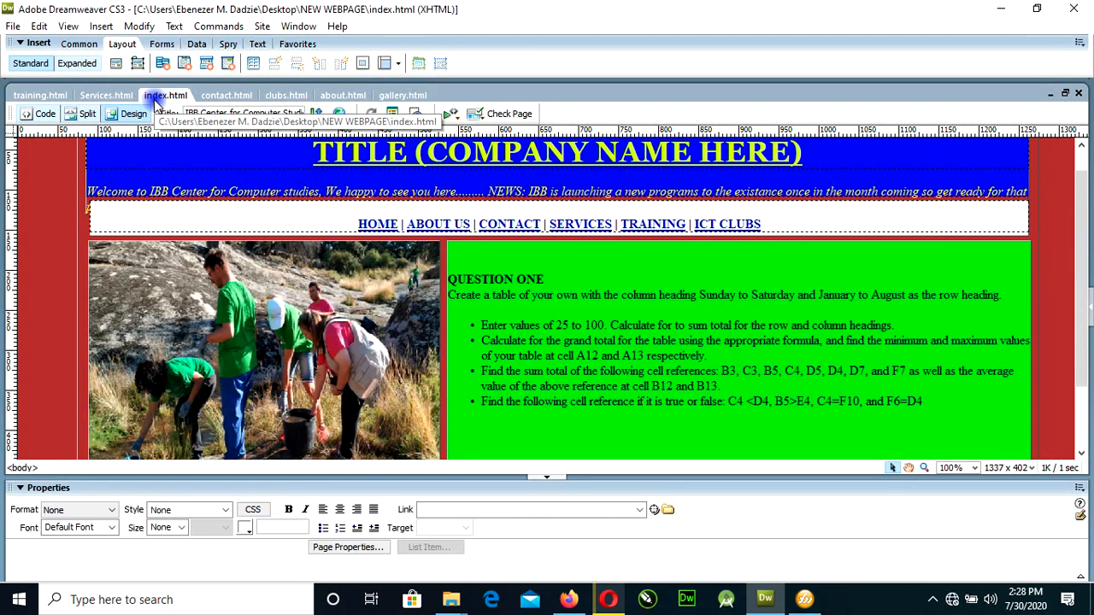
pyautogui.click(230, 95)
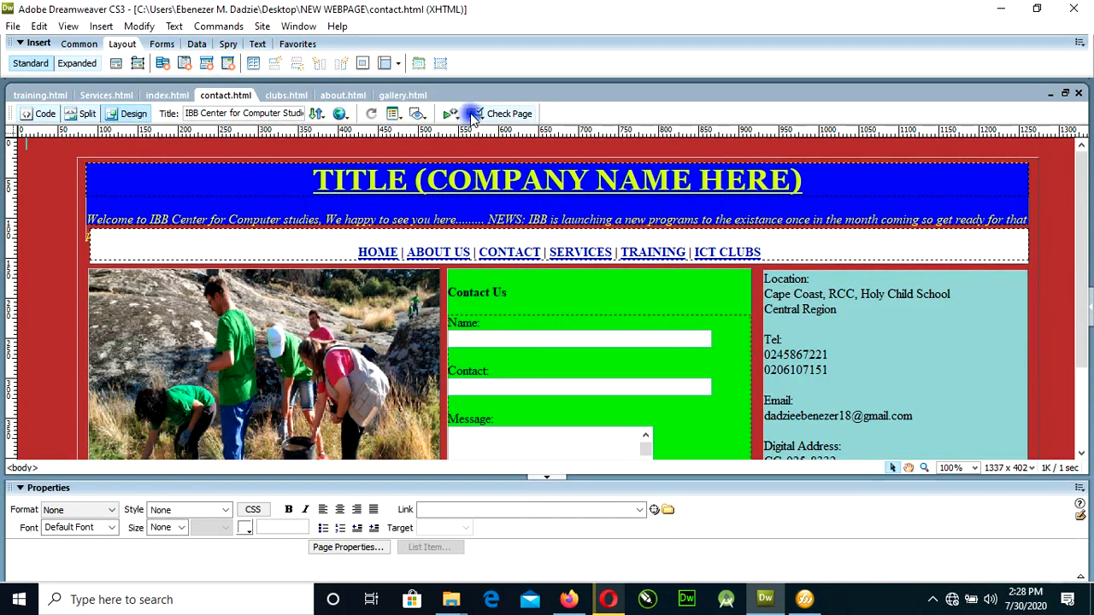
pyautogui.click(414, 95)
pyautogui.scroll(-6, 453, 335)
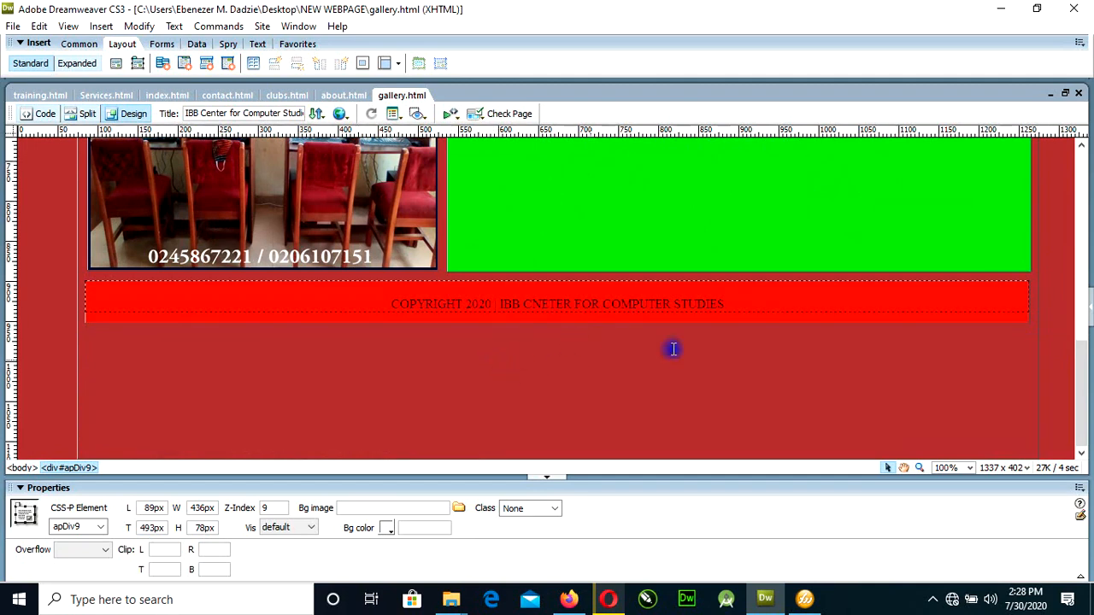
pyautogui.moveTo(1081, 368)
pyautogui.mouseDown()
pyautogui.moveTo(1078, 179)
pyautogui.moveTo(1079, 363)
pyautogui.mouseUp()
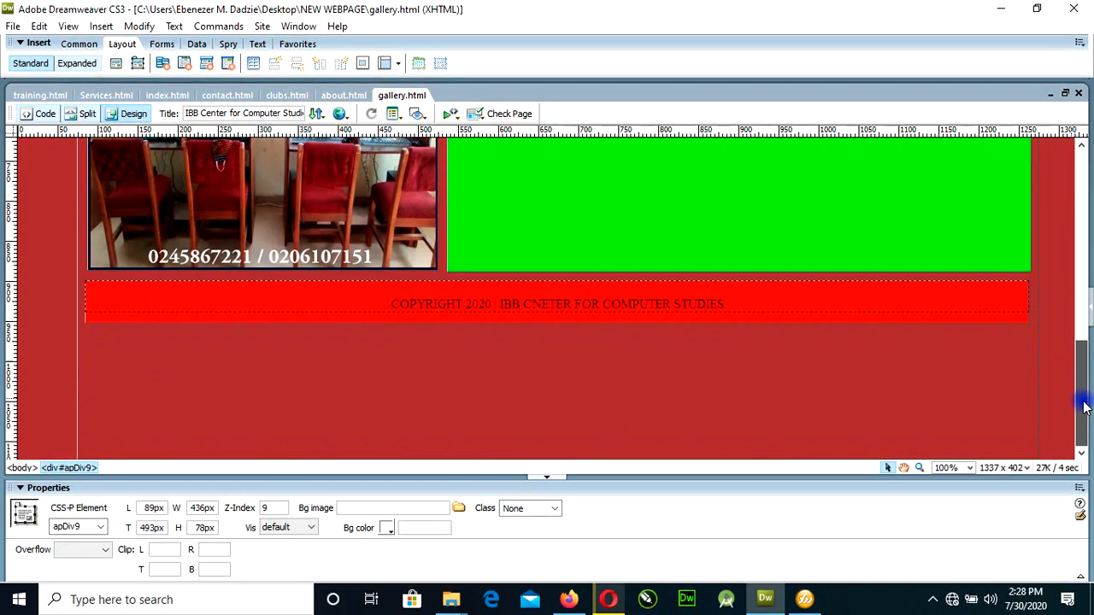
# Extend the gallery page's main container div downward to a height of about 1425 px.
pyautogui.click(508, 383)
pyautogui.click(1039, 414)
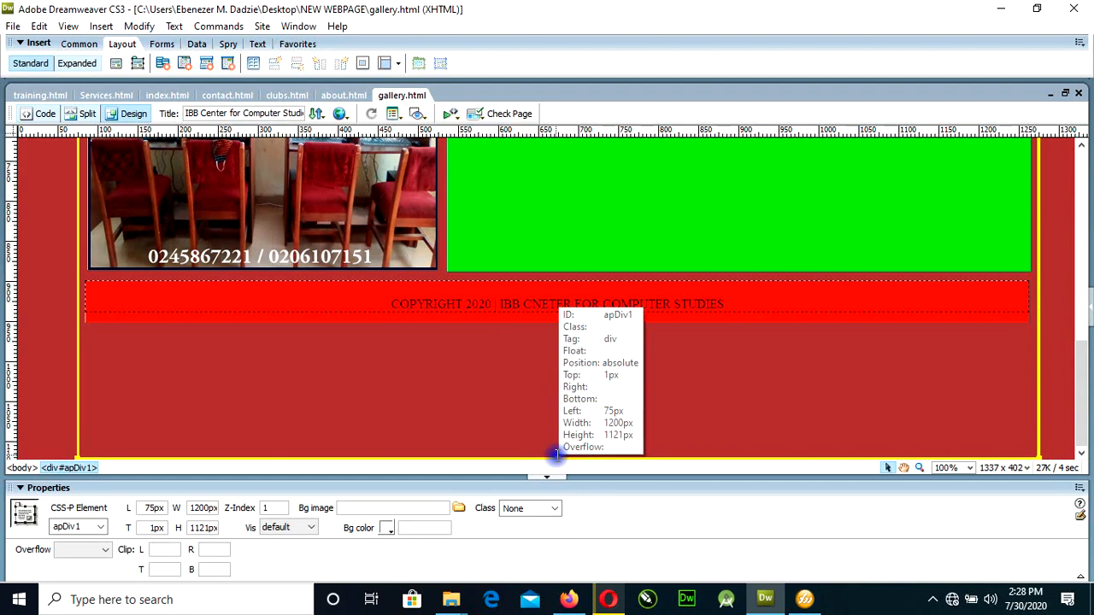
pyautogui.moveTo(556, 455)
pyautogui.mouseDown()
pyautogui.moveTo(556, 466)
pyautogui.moveTo(550, 452)
pyautogui.mouseUp()
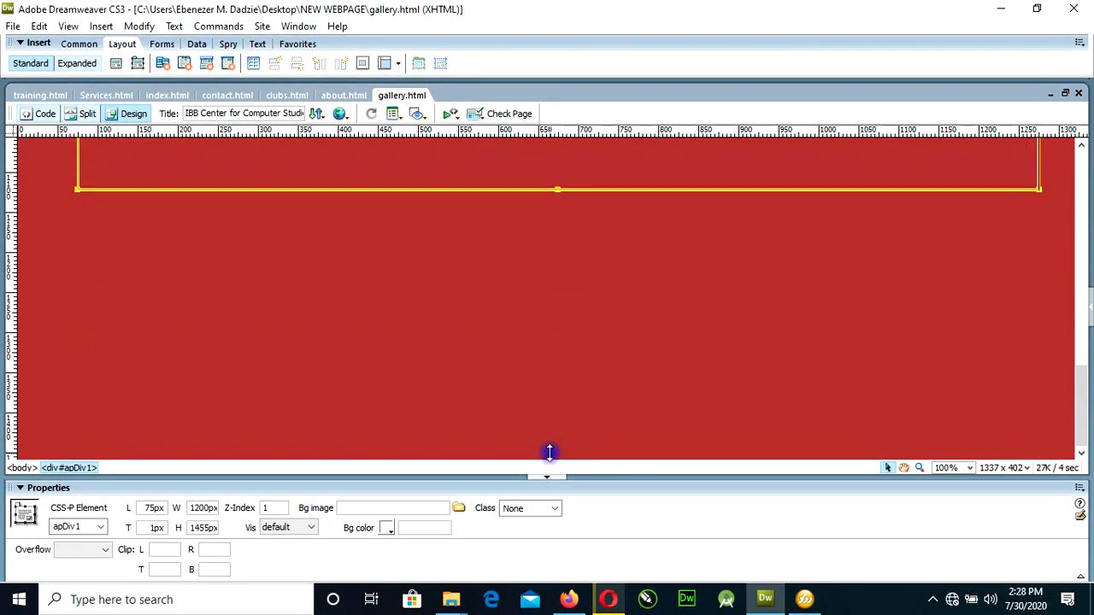
pyautogui.scroll(5, 549, 432)
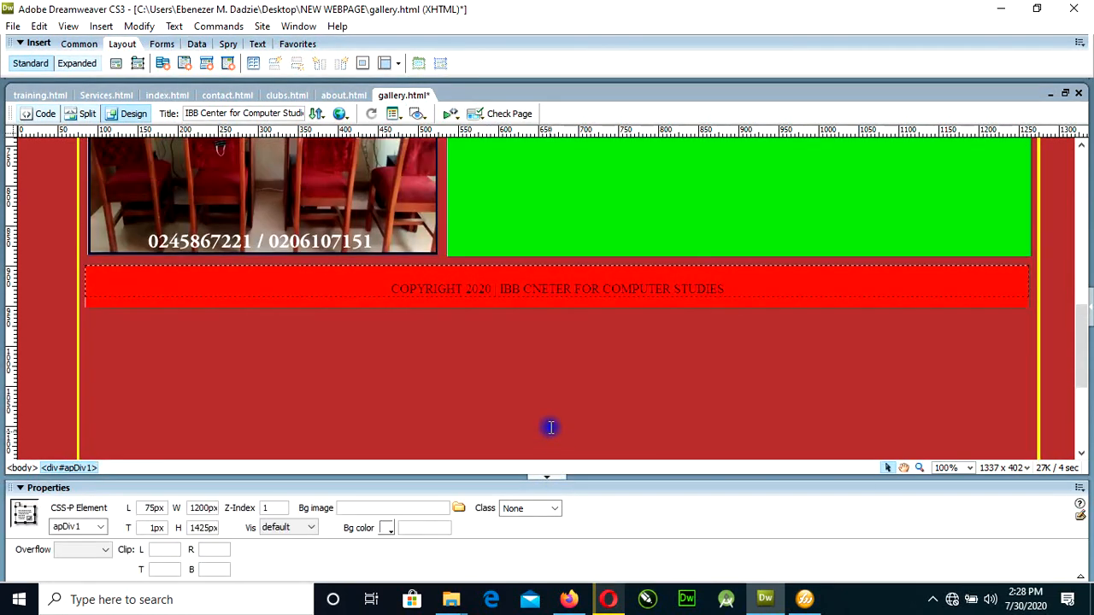
# Move the red copyright footer div down the page to a top position of about 1299 px.
pyautogui.click(578, 307)
pyautogui.moveTo(576, 305); pyautogui.dragTo(578, 437)
pyautogui.scroll(-5, 578, 433)
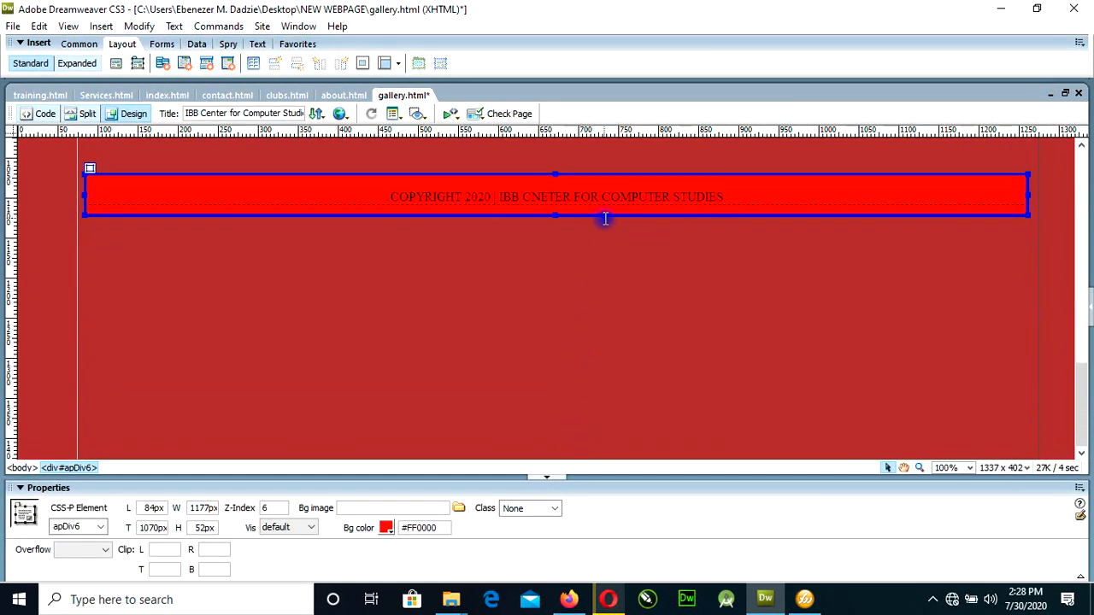
pyautogui.moveTo(604, 218); pyautogui.dragTo(603, 401)
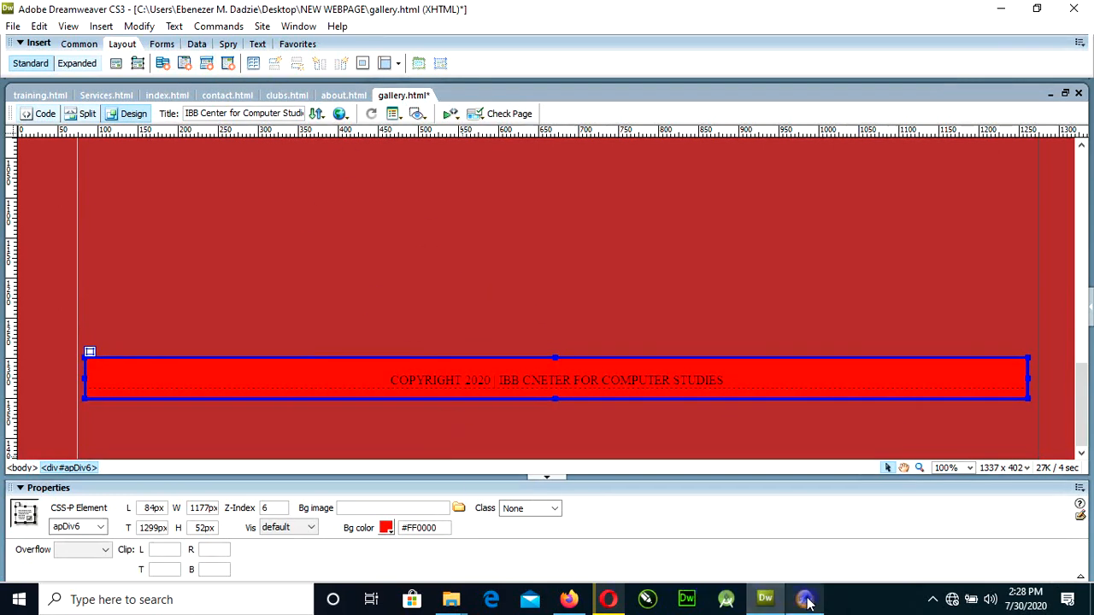
# Switch to Fireworks, check the banner's canvas size without changing it, and return to Dreamweaver.
pyautogui.click(806, 600)
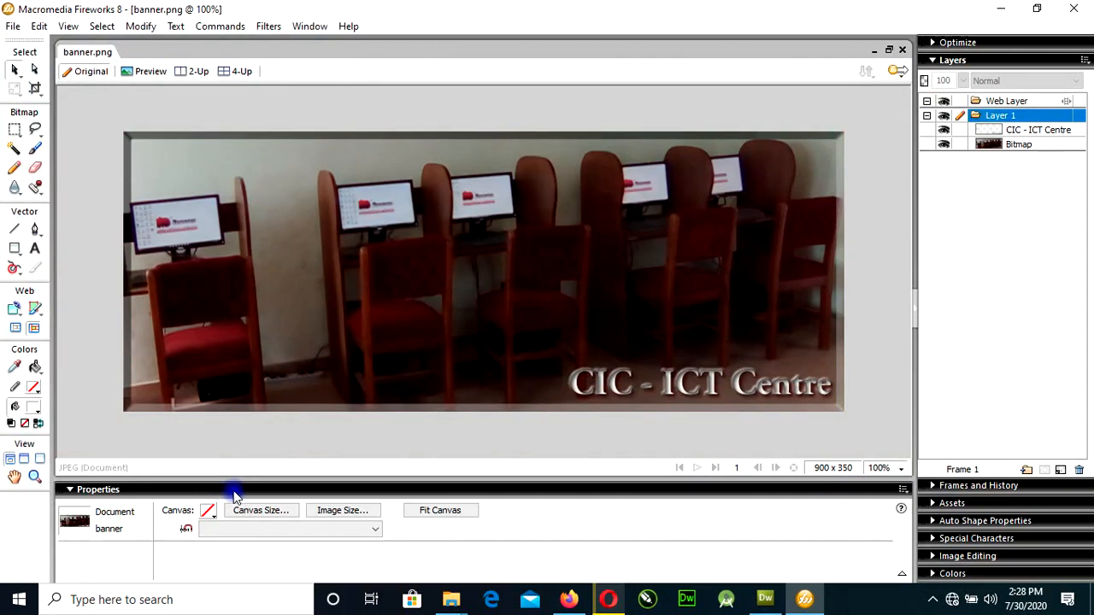
pyautogui.click(248, 511)
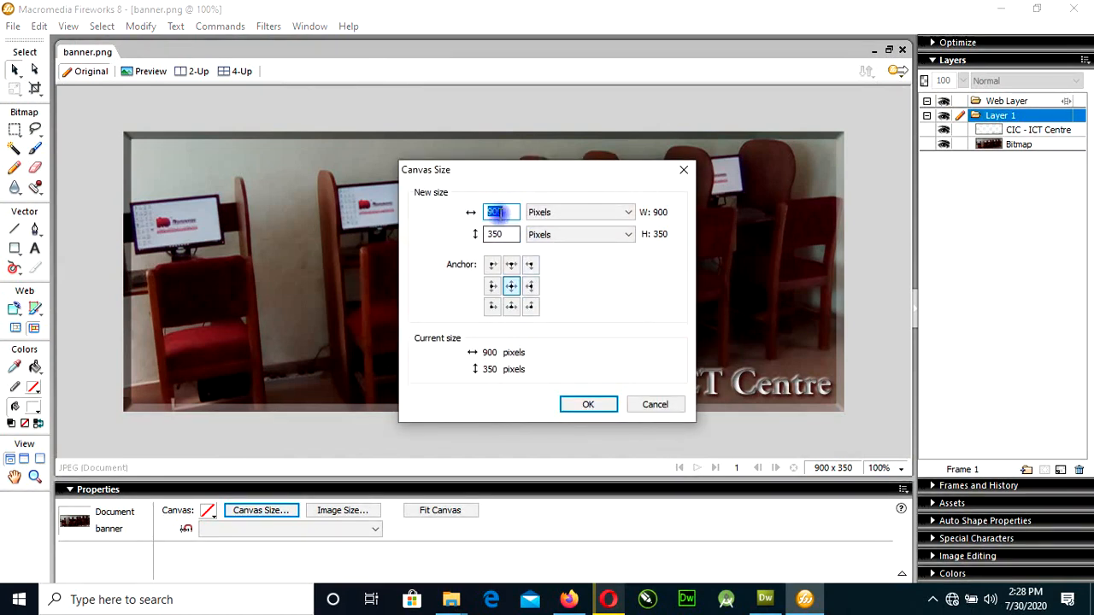
pyautogui.click(654, 406)
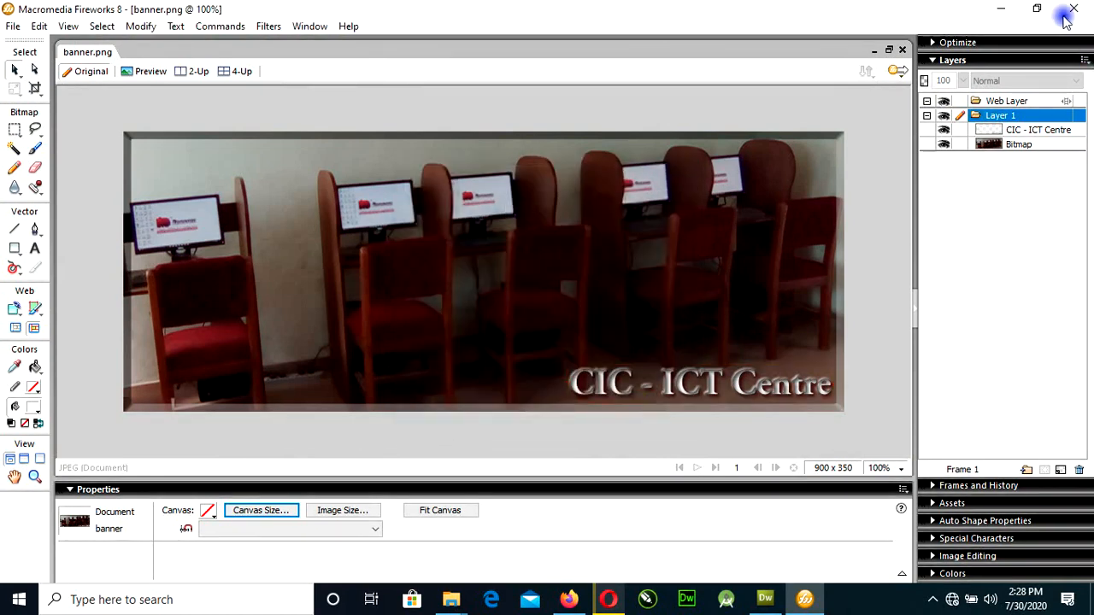
pyautogui.click(1001, 9)
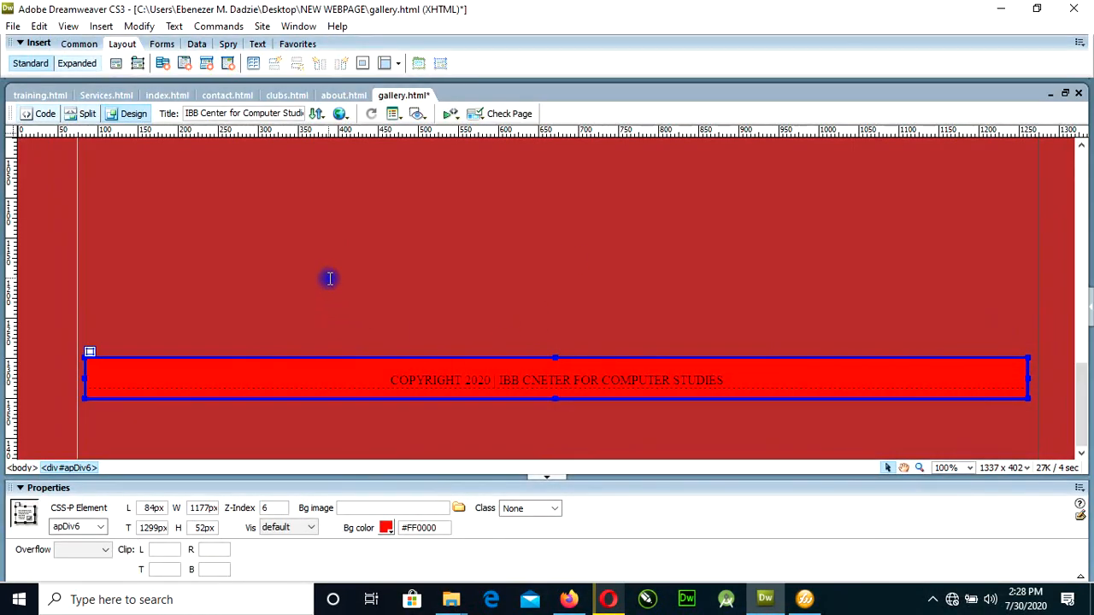
# Draw an AP div about 1180 x 289 px in the empty area below the photo and green box, and select it.
pyautogui.scroll(5, 329, 277)
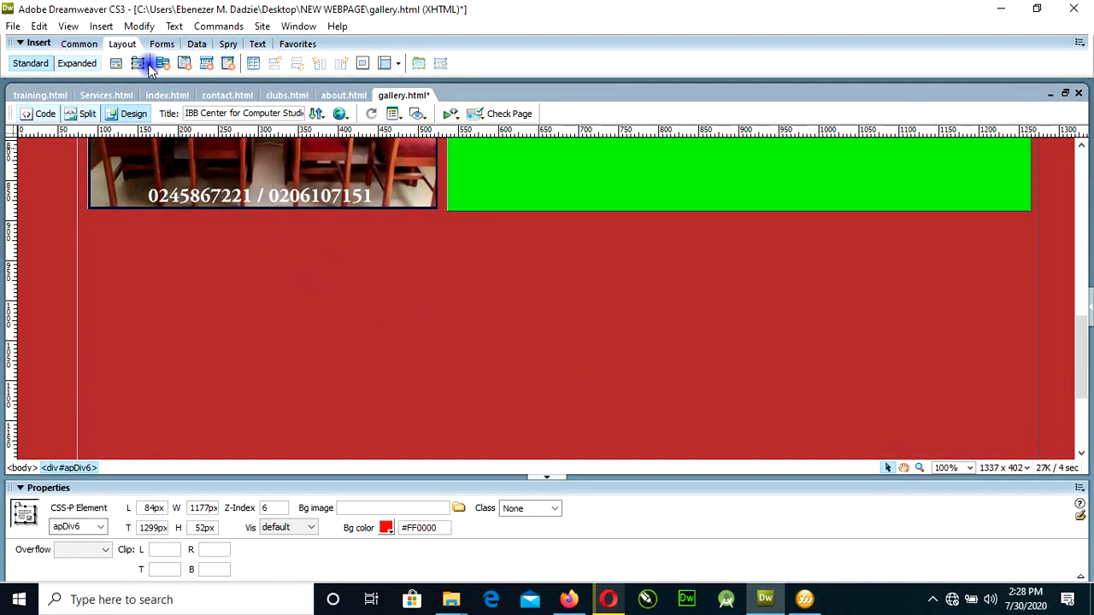
pyautogui.click(139, 66)
pyautogui.moveTo(86, 217)
pyautogui.mouseDown()
pyautogui.moveTo(620, 383)
pyautogui.moveTo(955, 454)
pyautogui.moveTo(1030, 448)
pyautogui.mouseUp()
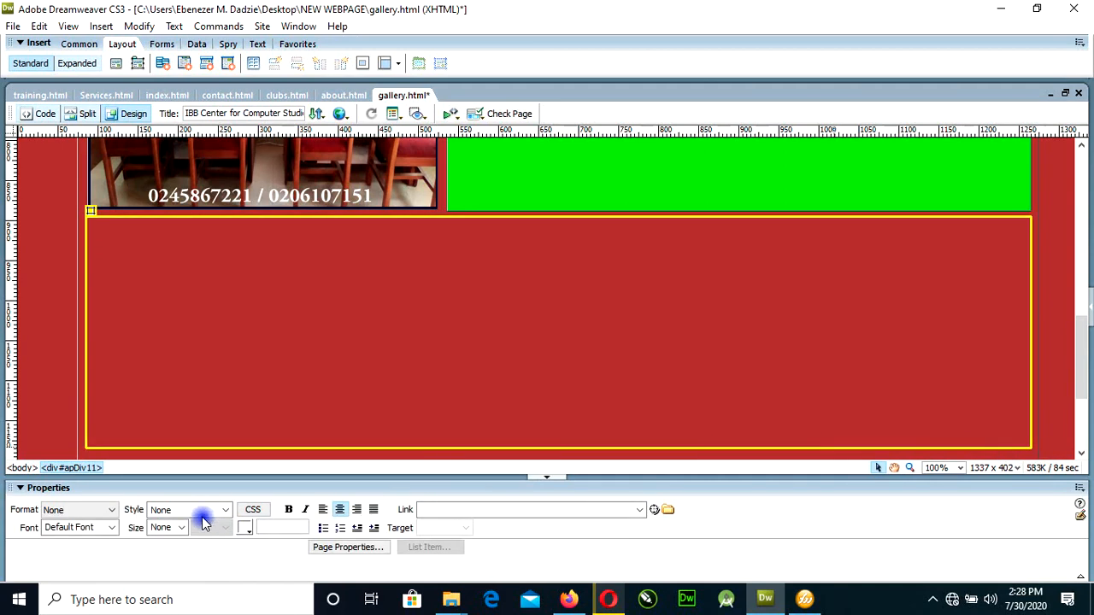
pyautogui.click(116, 449)
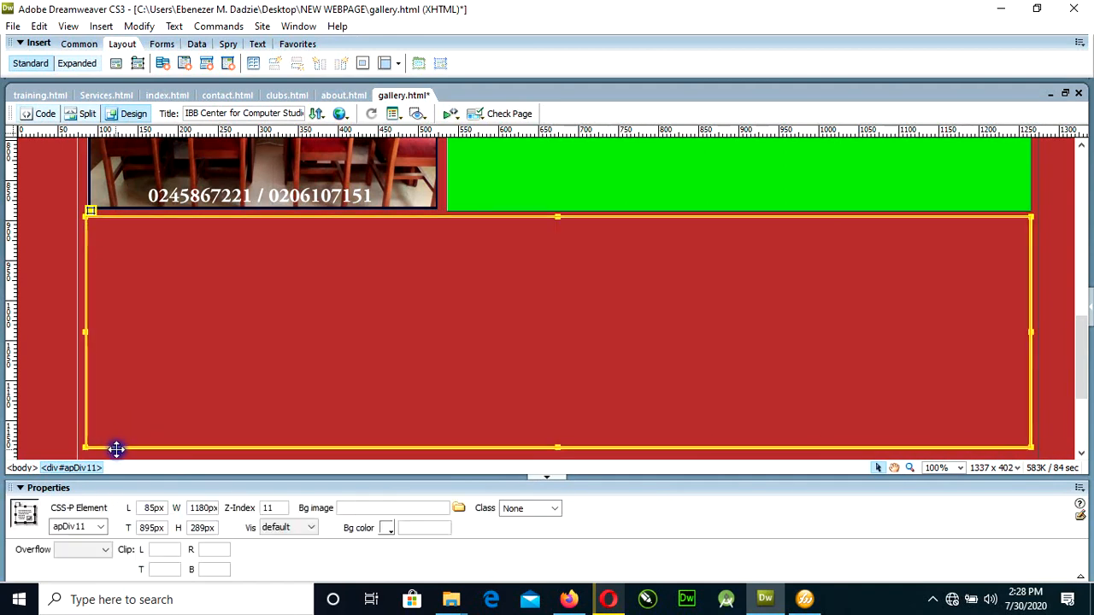
# Set the new div's width to 900px and its height to 350px, including the px units.
pyautogui.click(199, 527)
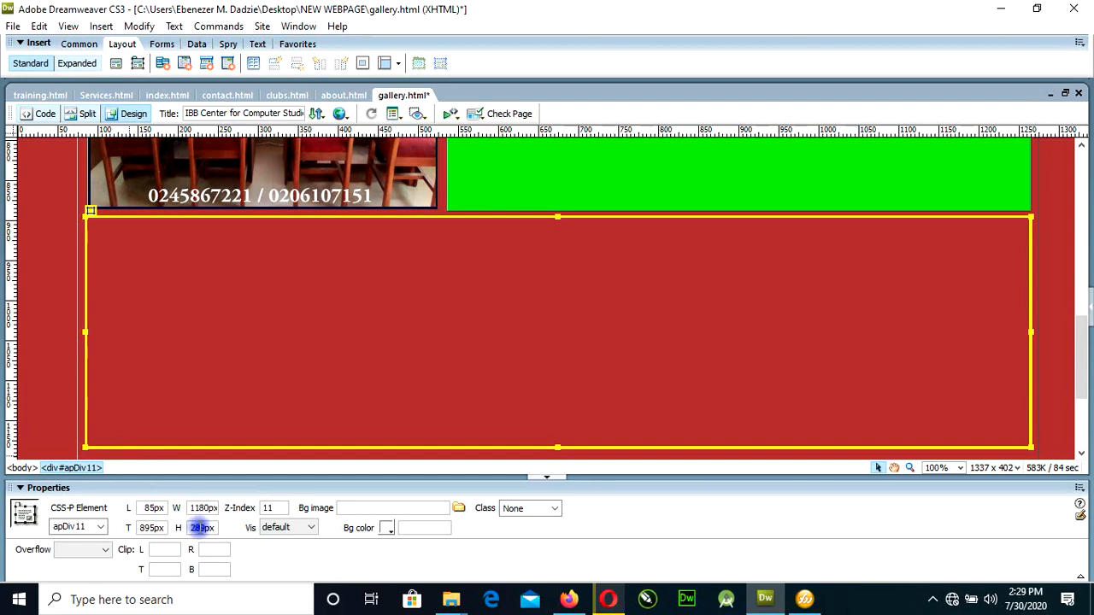
pyautogui.click(211, 507)
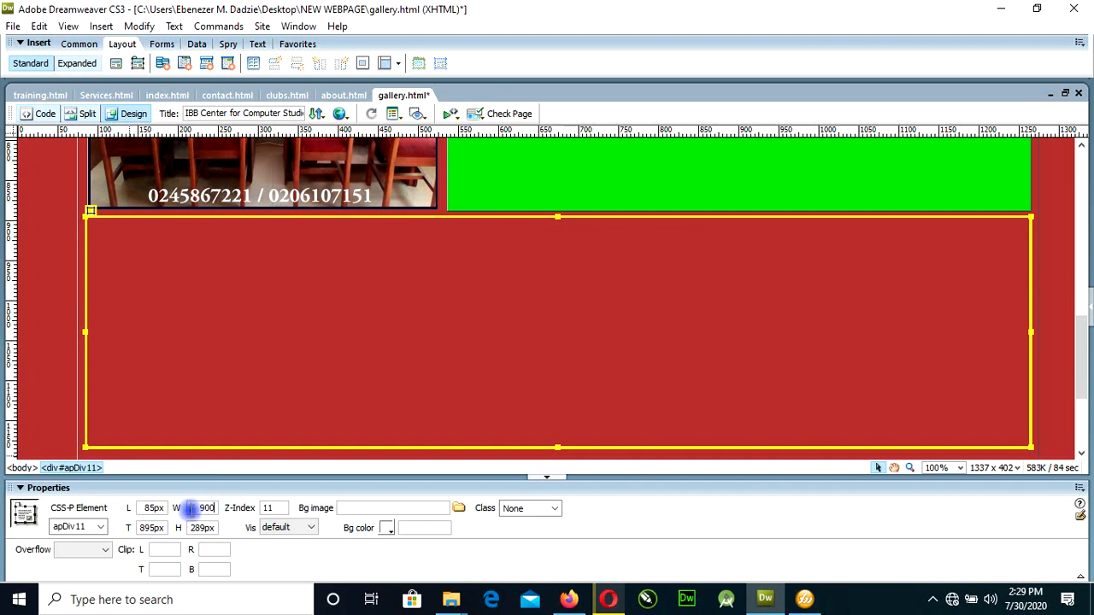
pyautogui.press('Tab')
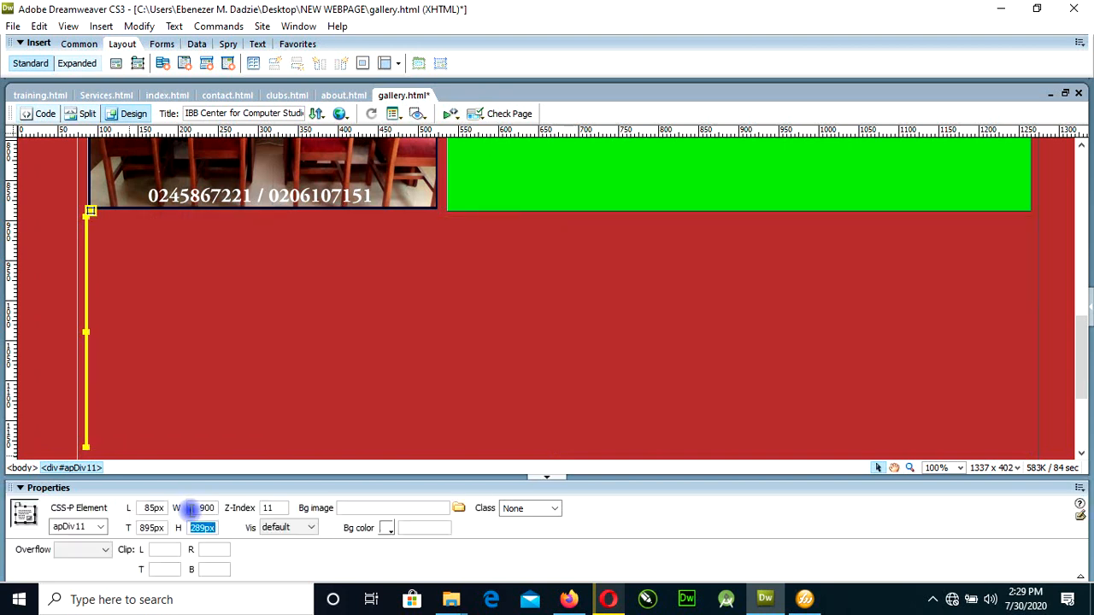
pyautogui.write('350')
pyautogui.press('Return')
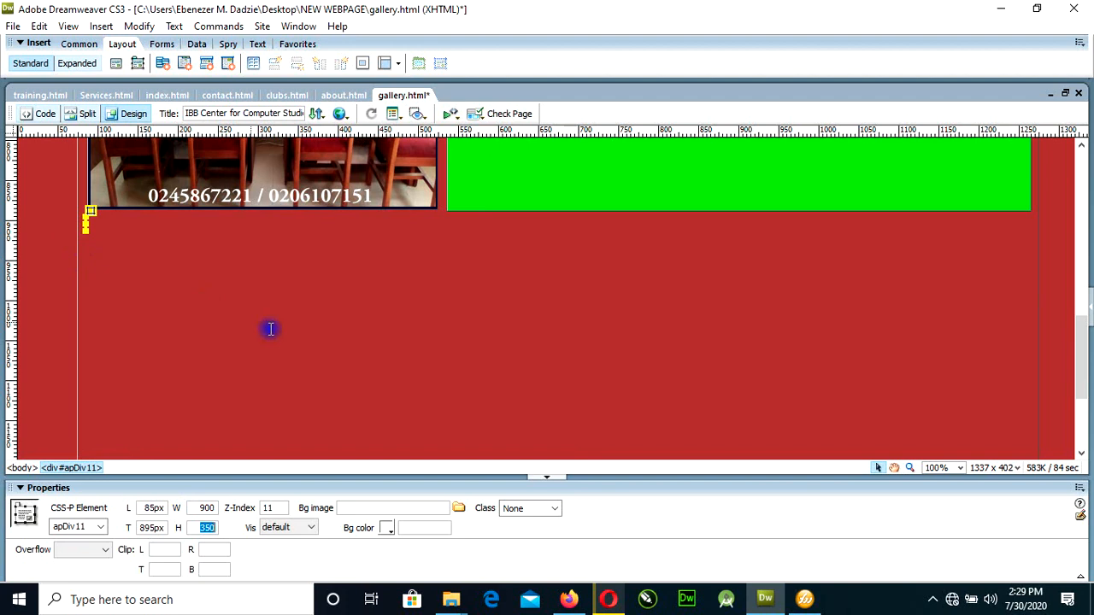
pyautogui.doubleClick(209, 508)
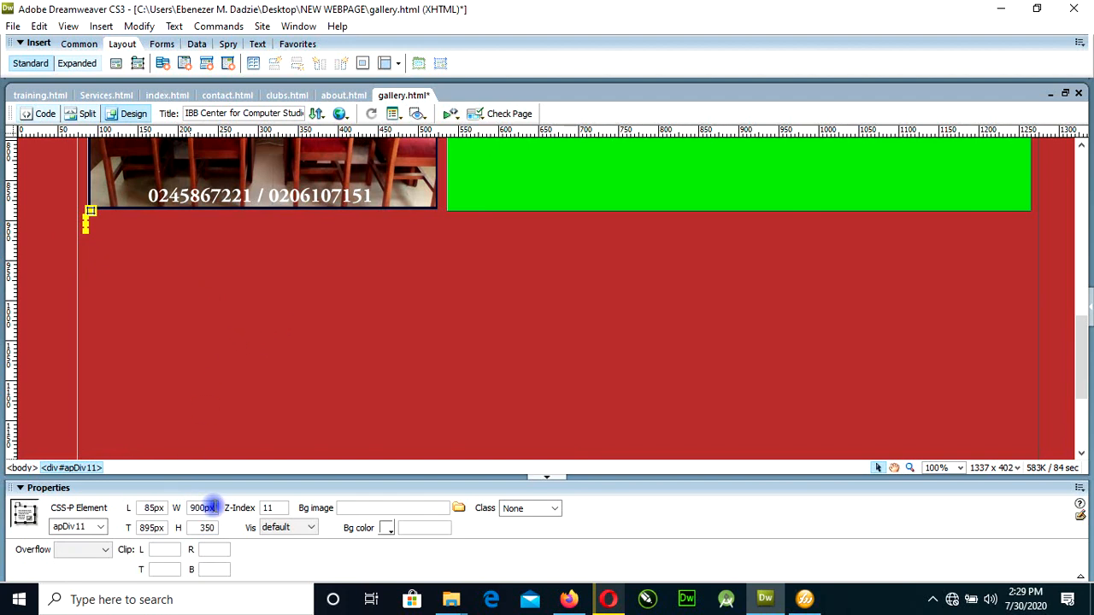
pyautogui.click(217, 528)
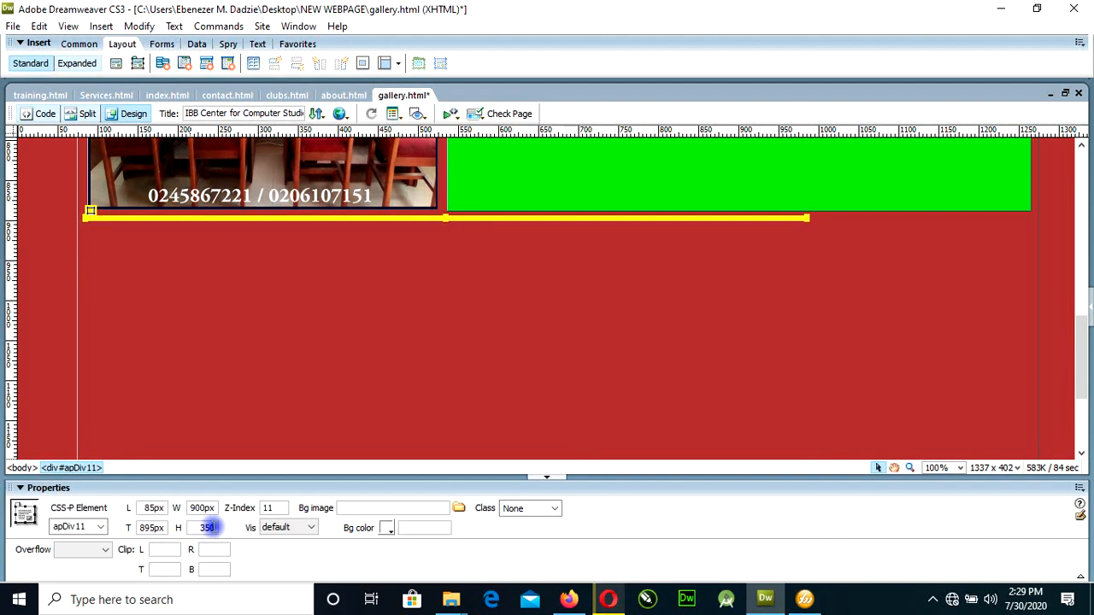
pyautogui.press('Return')
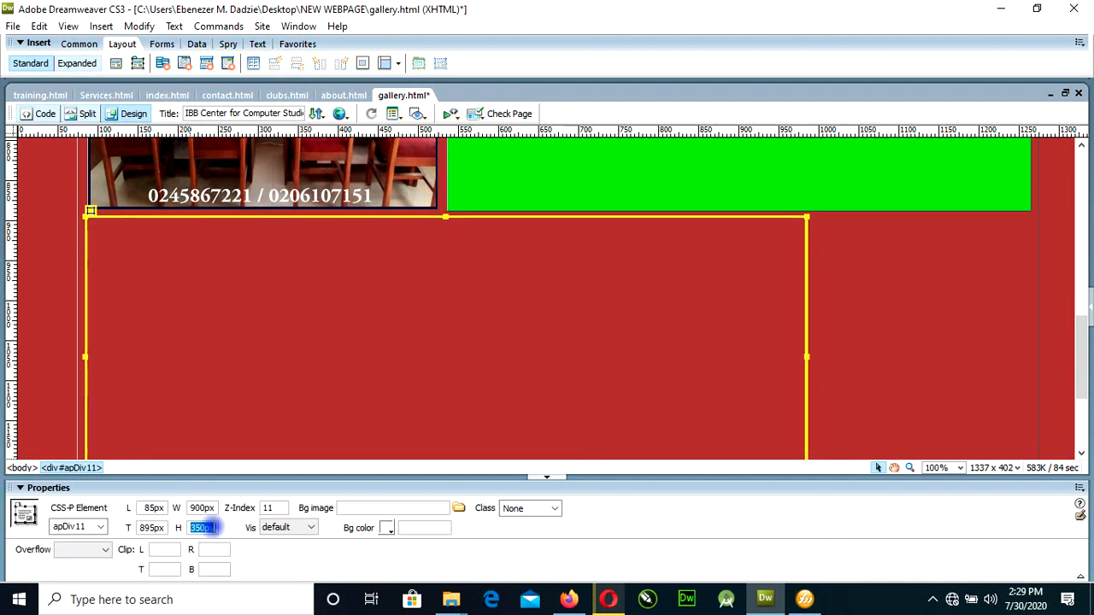
pyautogui.scroll(-2, 434, 369)
pyautogui.scroll(2, 429, 370)
pyautogui.scroll(-2, 401, 369)
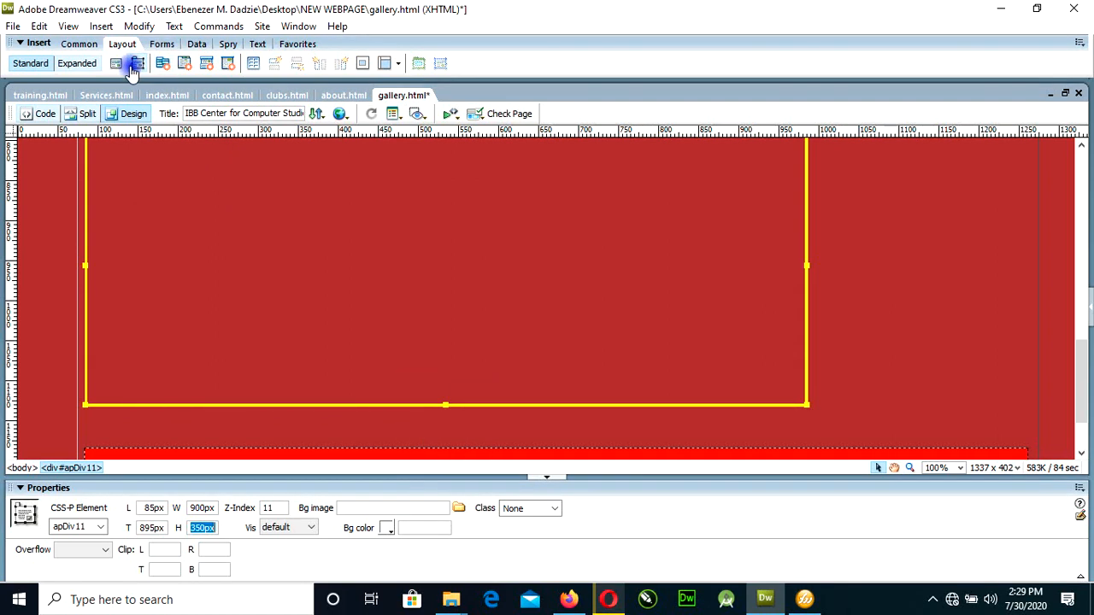
pyautogui.click(101, 26)
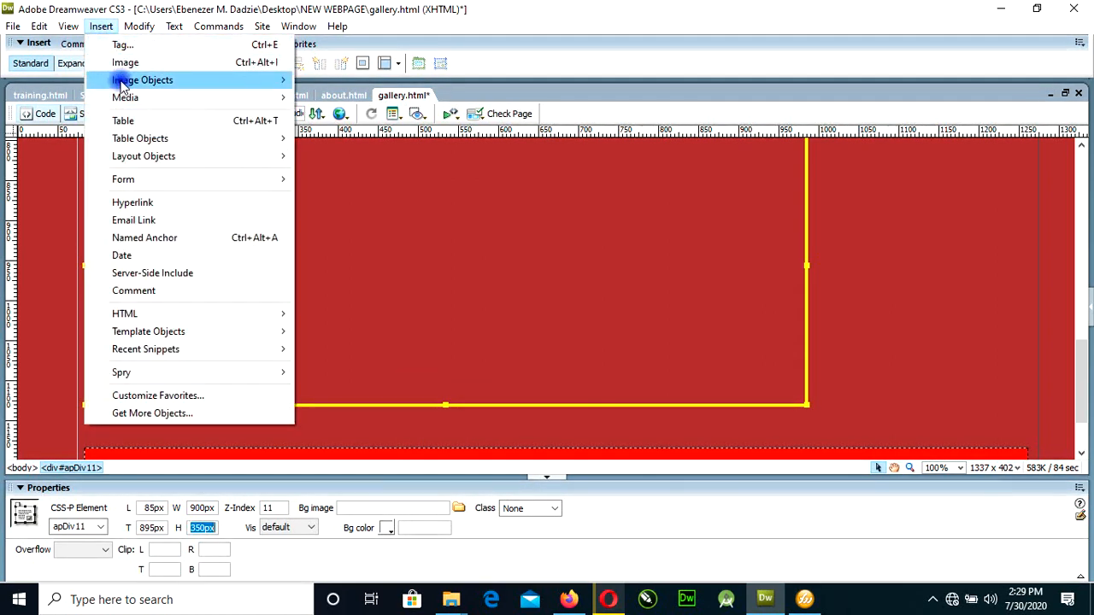
pyautogui.moveTo(213, 81)
pyautogui.click(333, 79)
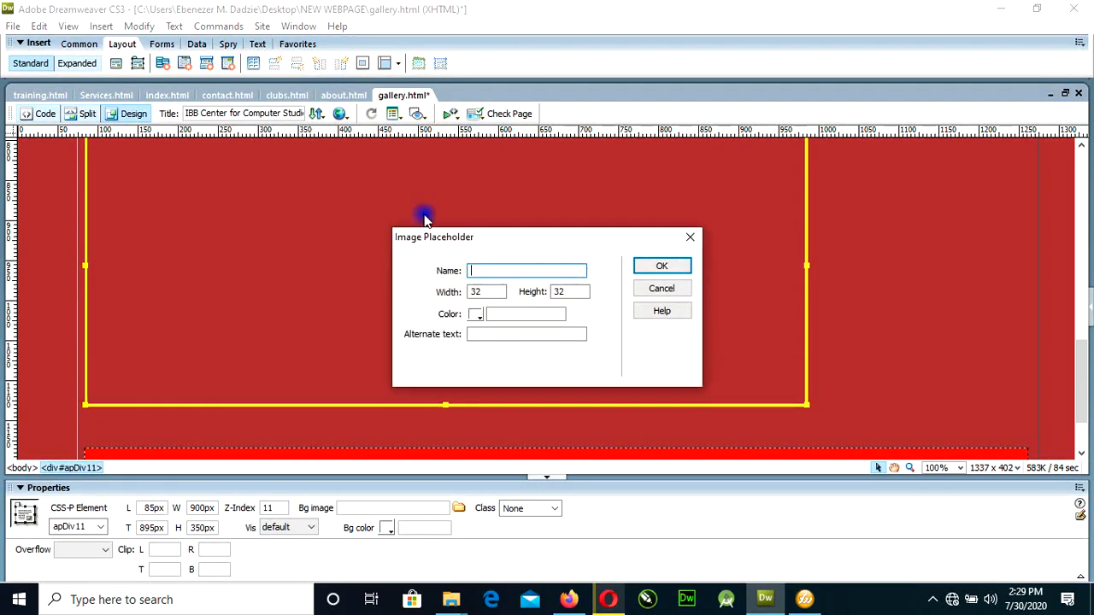
pyautogui.moveTo(487, 292); pyautogui.dragTo(464, 292)
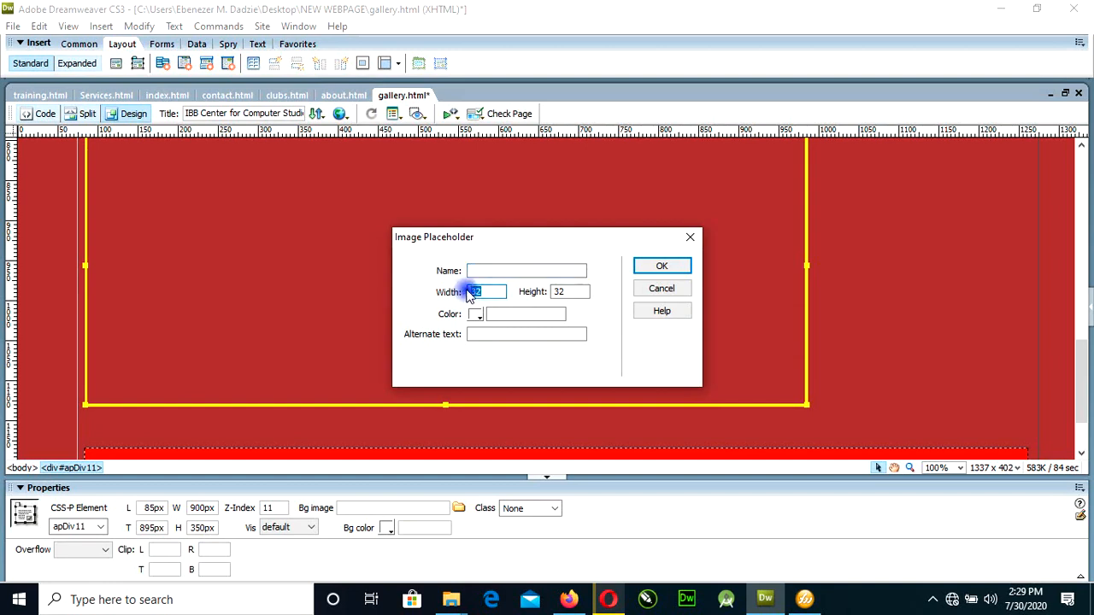
pyautogui.click(656, 287)
# Place the cursor inside the new div and insert an image placeholder with the default settings.
pyautogui.click(362, 281)
pyautogui.scroll(3, 314, 248)
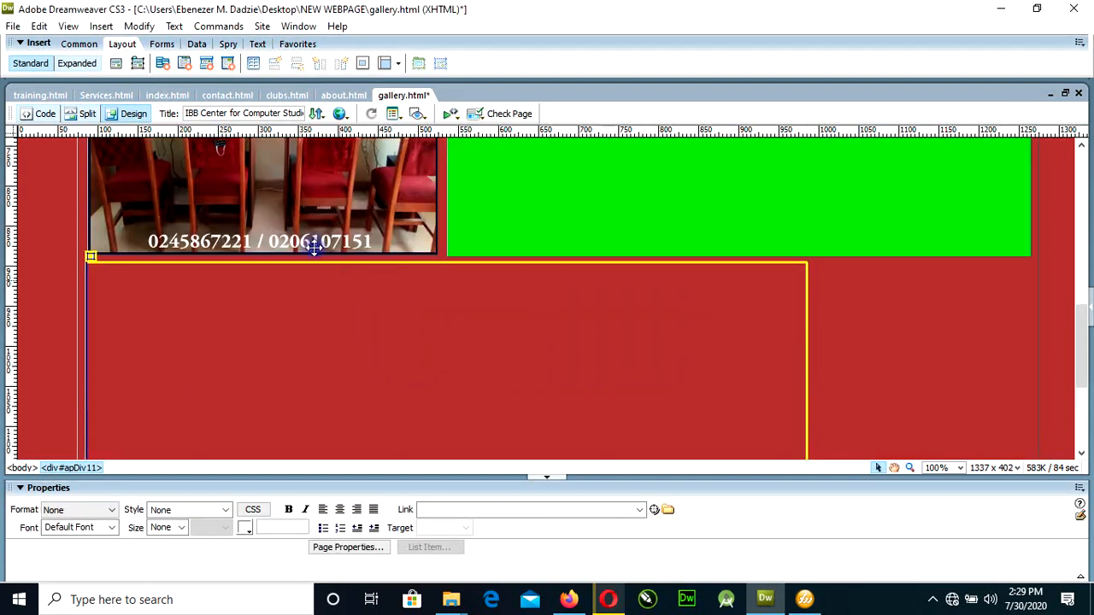
pyautogui.click(101, 25)
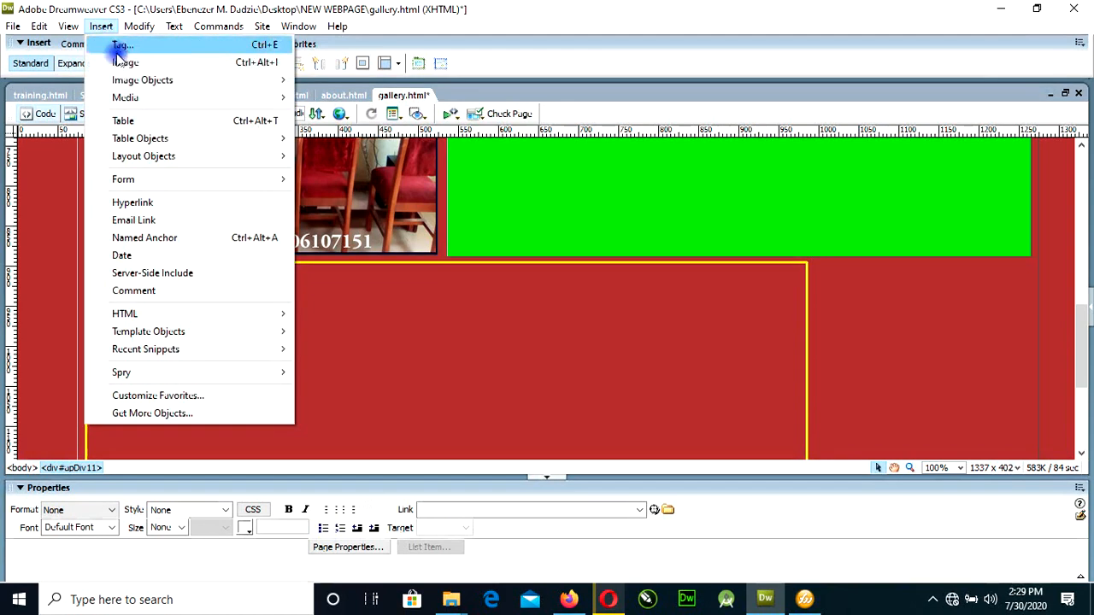
pyautogui.moveTo(151, 78)
pyautogui.click(371, 79)
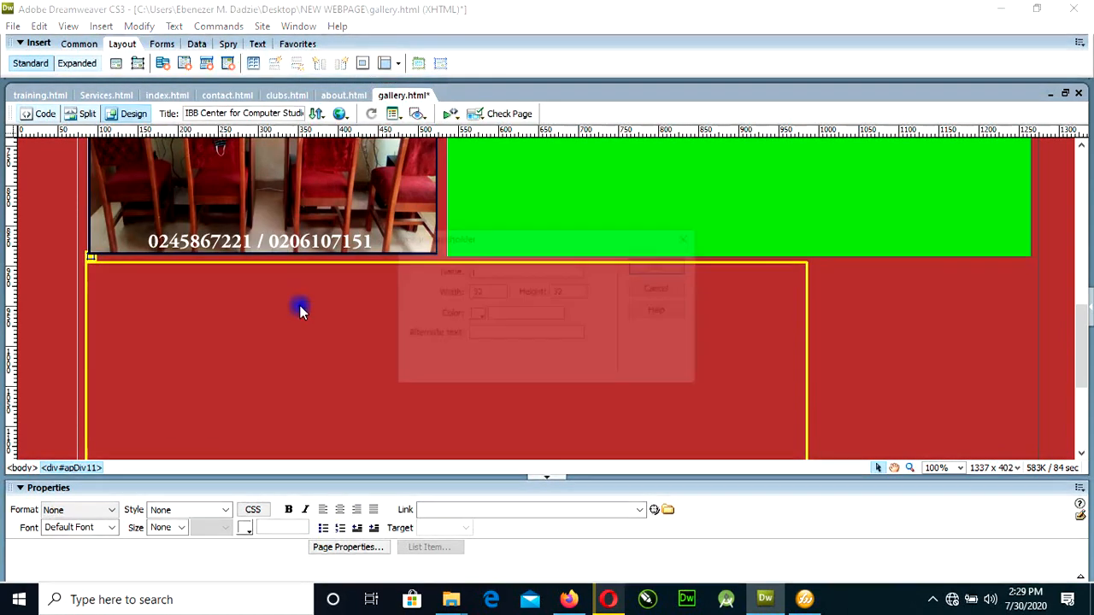
pyautogui.click(653, 266)
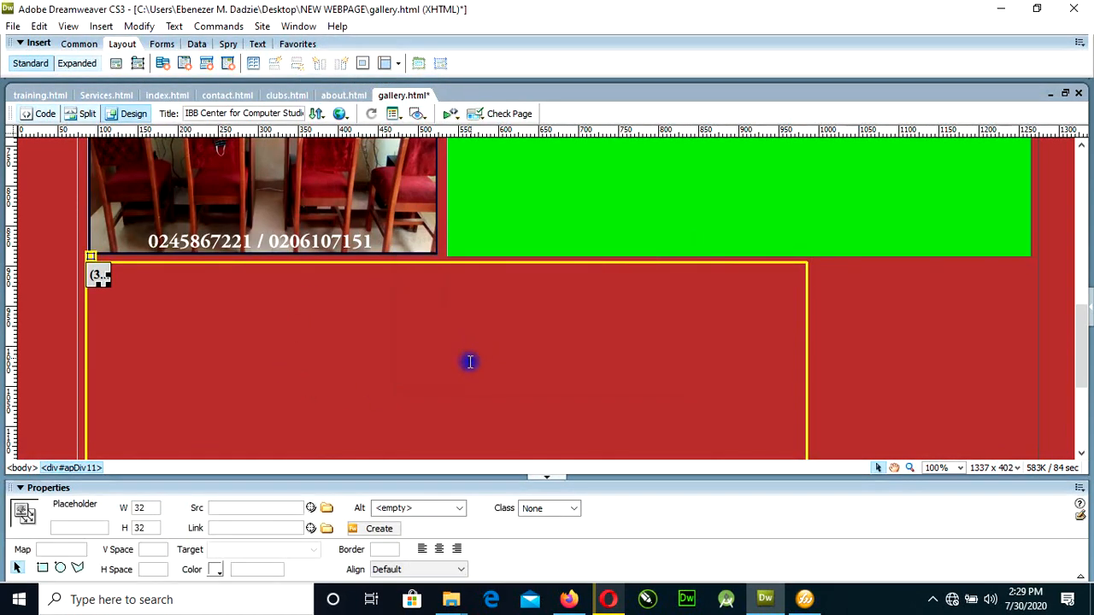
# Set the image placeholder's width to 900 and its height to 350.
pyautogui.scroll(-3, 470, 362)
pyautogui.scroll(1, 427, 407)
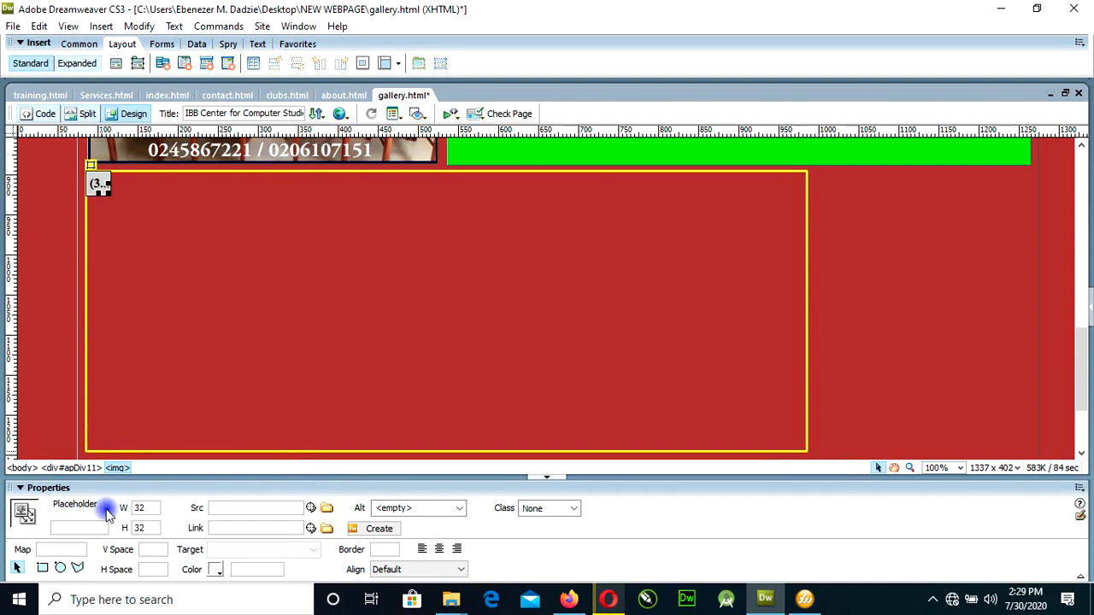
pyautogui.doubleClick(137, 507)
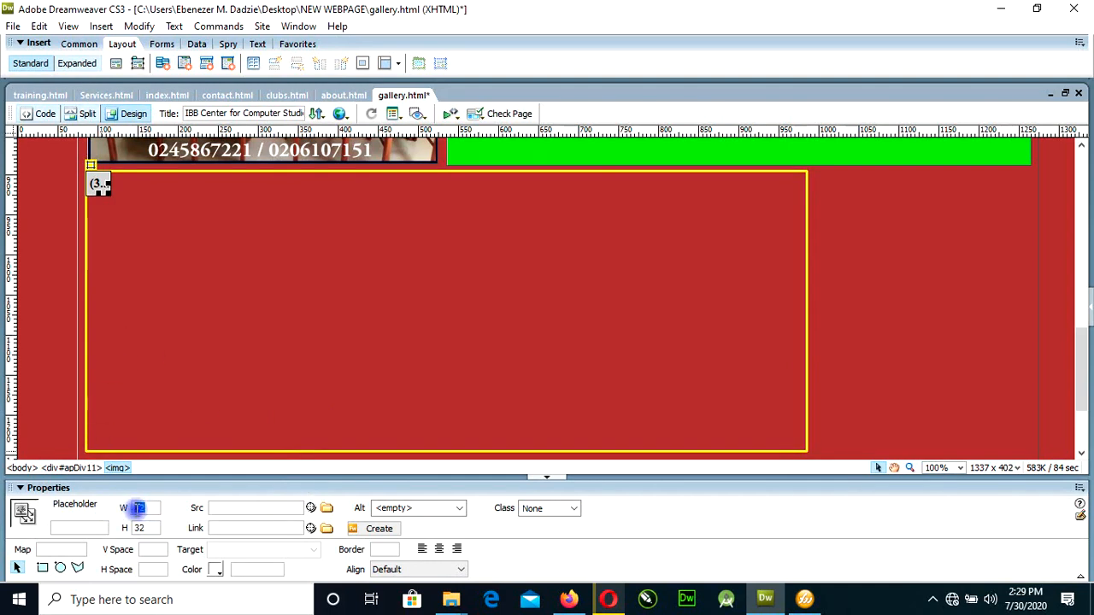
pyautogui.doubleClick(142, 527)
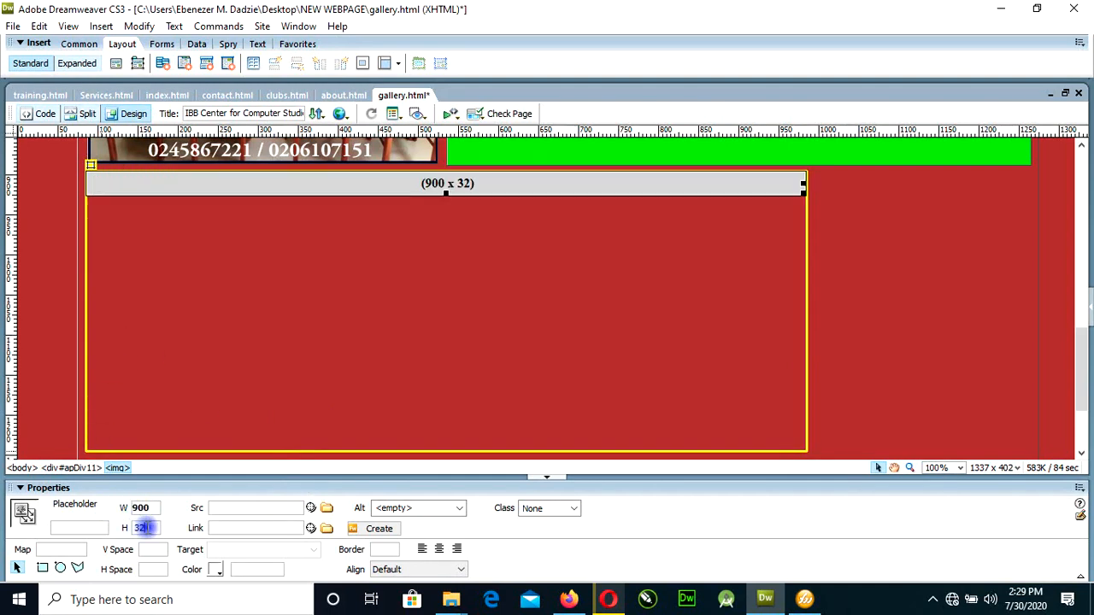
pyautogui.write('350')
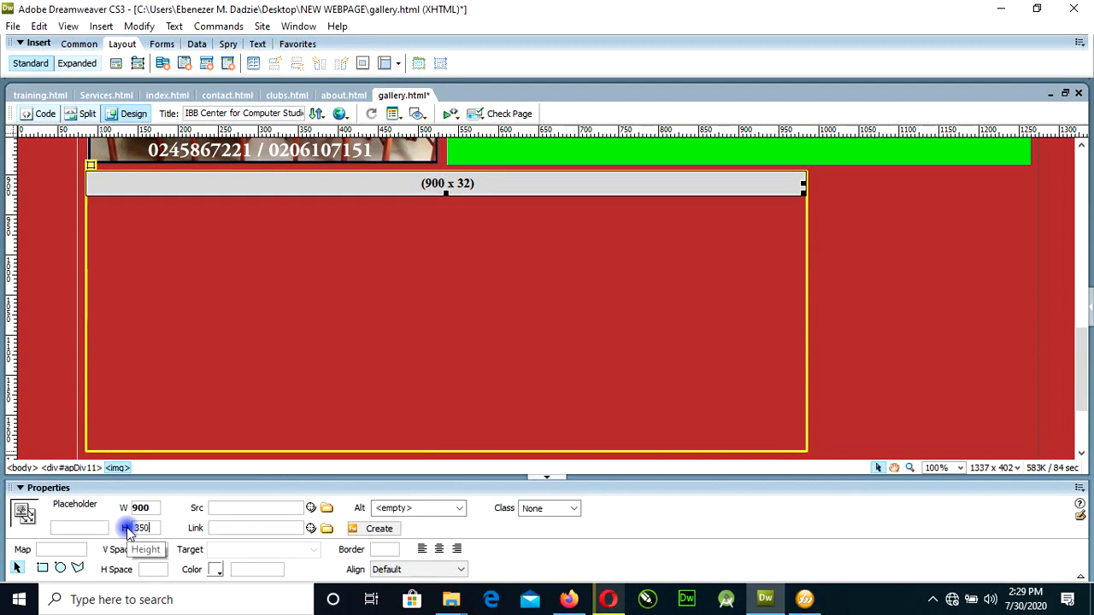
pyautogui.press('Return')
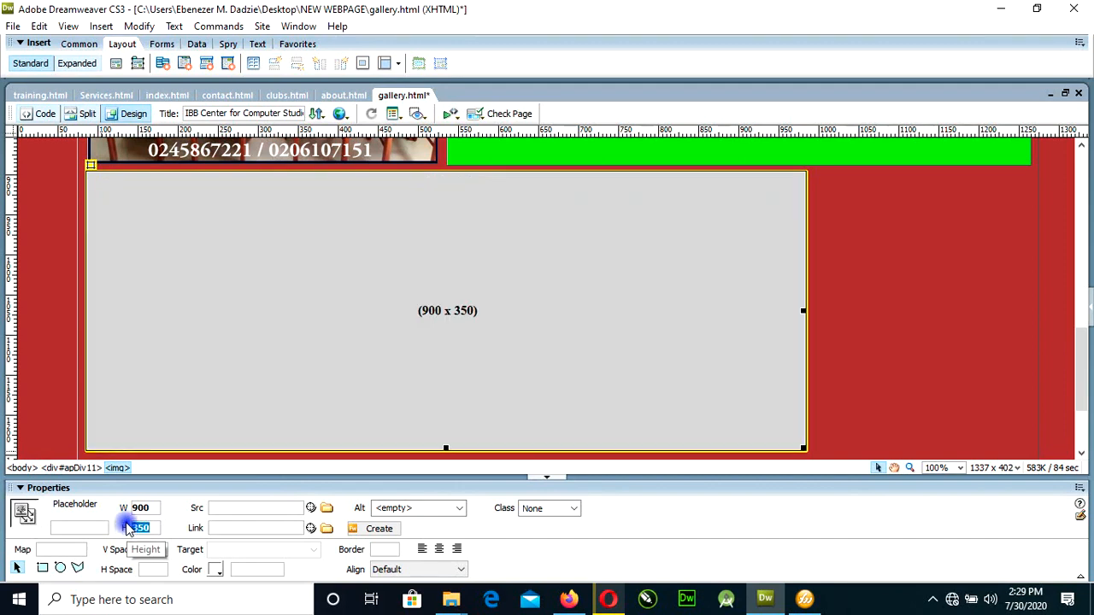
# Set the placeholder's image source to the banner file in the IMG folder and check its position above the footer.
pyautogui.click(325, 507)
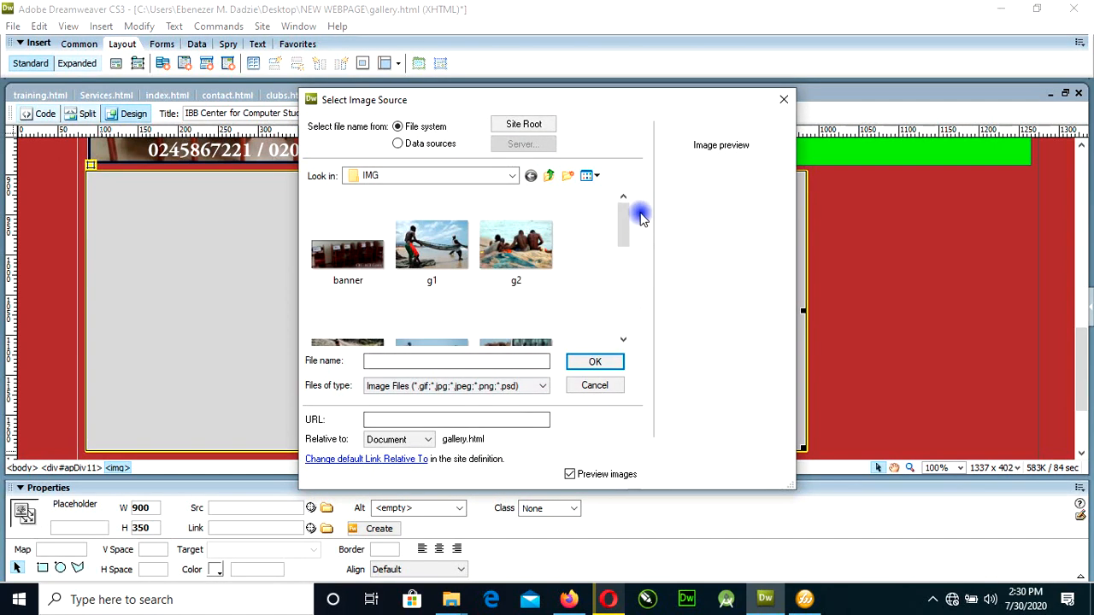
pyautogui.click(324, 273)
pyautogui.click(590, 361)
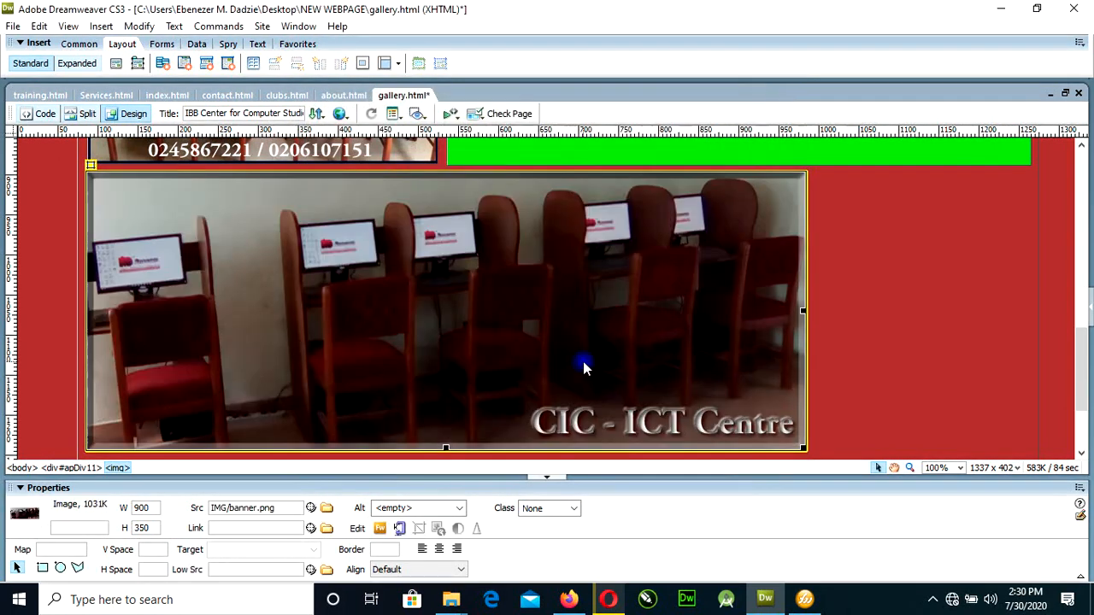
pyautogui.scroll(-3, 942, 359)
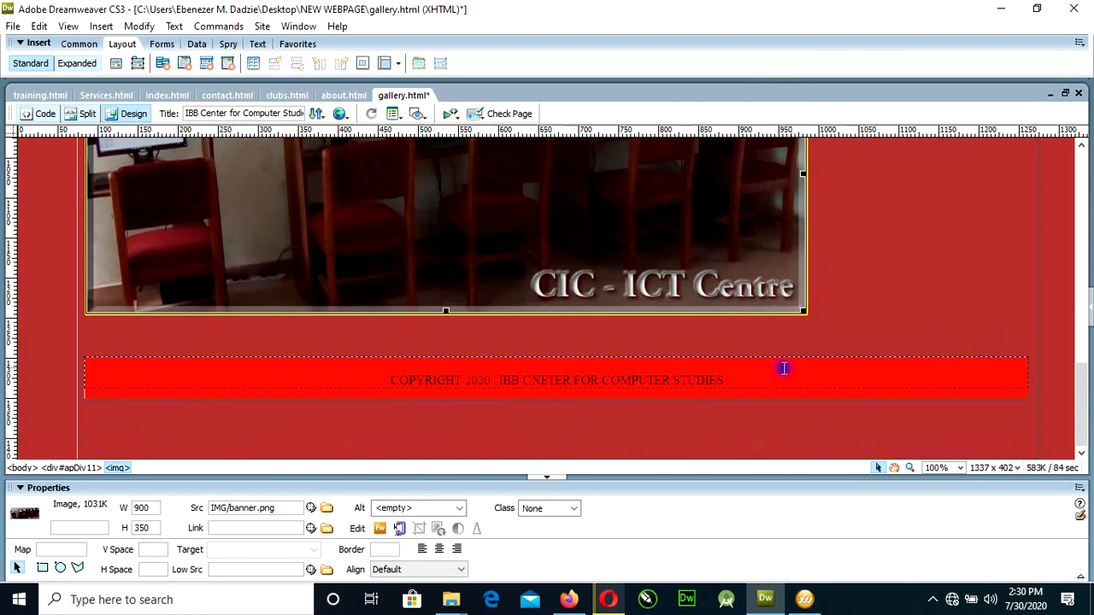
# Move the copyright footer div up so it sits directly below the CIC - ICT Centre banner.
pyautogui.click(641, 358)
pyautogui.moveTo(643, 329); pyautogui.dragTo(641, 326)
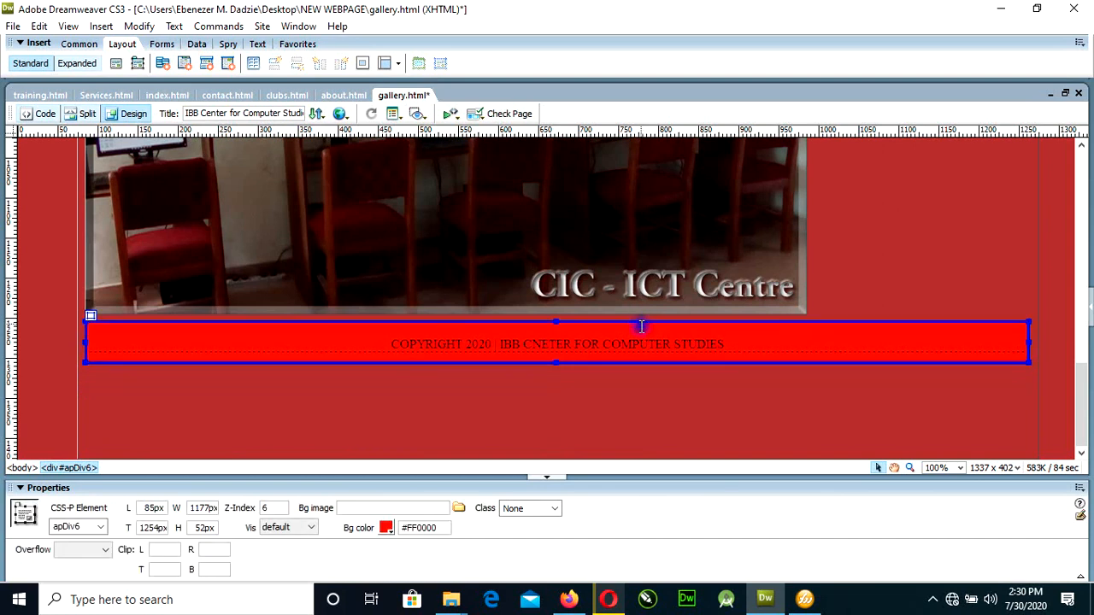
pyautogui.click(612, 419)
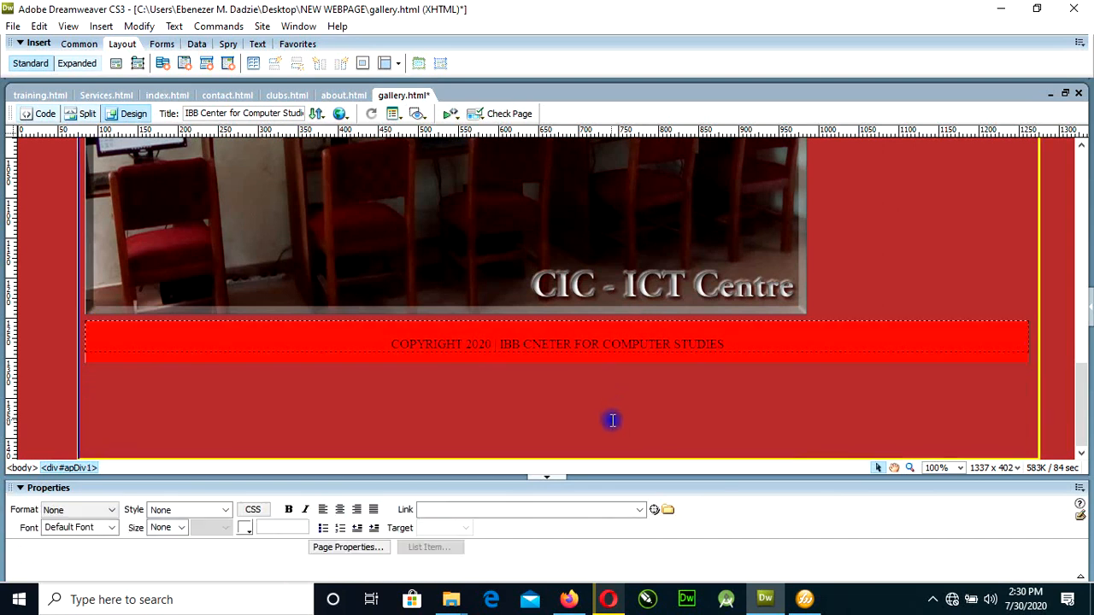
# Shorten the main container div to about 1315 px high so it ends just below the footer.
pyautogui.click(1037, 390)
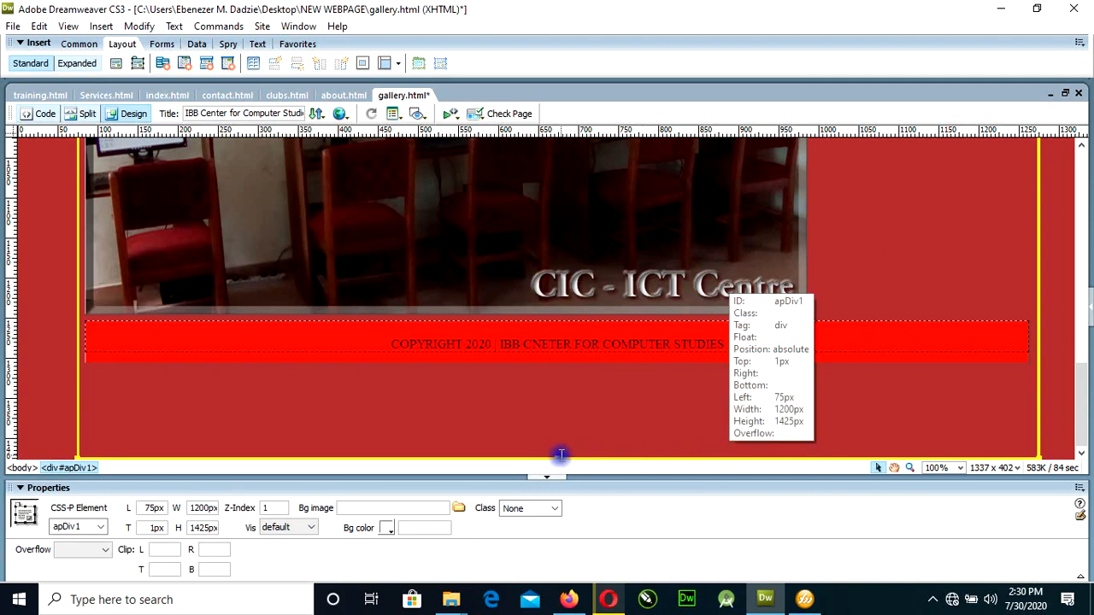
pyautogui.moveTo(555, 457); pyautogui.dragTo(566, 369)
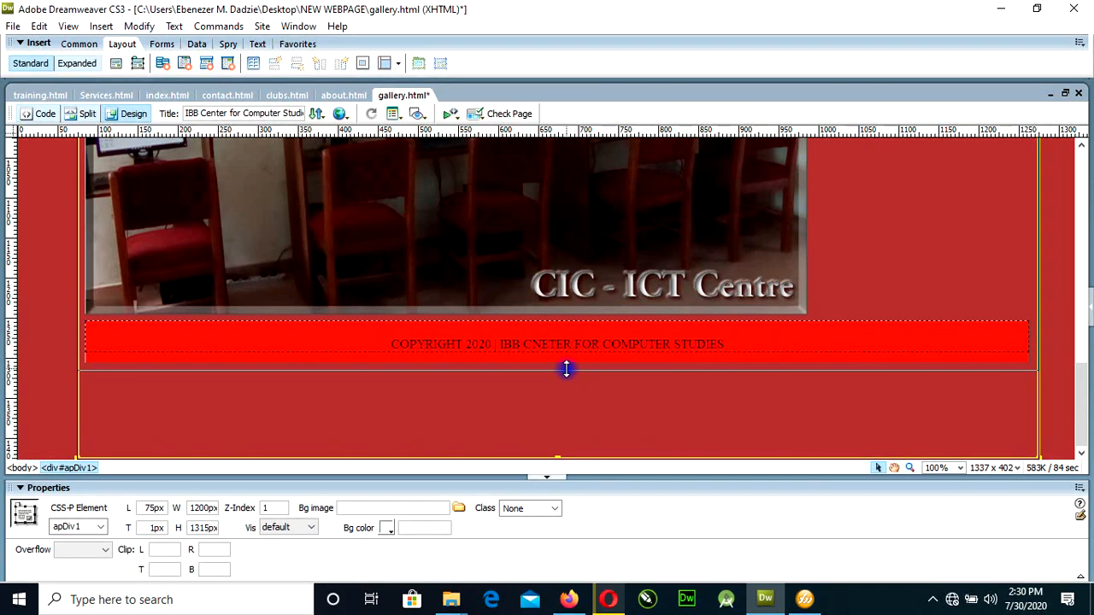
pyautogui.scroll(5, 808, 408)
pyautogui.scroll(-5, 809, 407)
pyautogui.scroll(10, 808, 408)
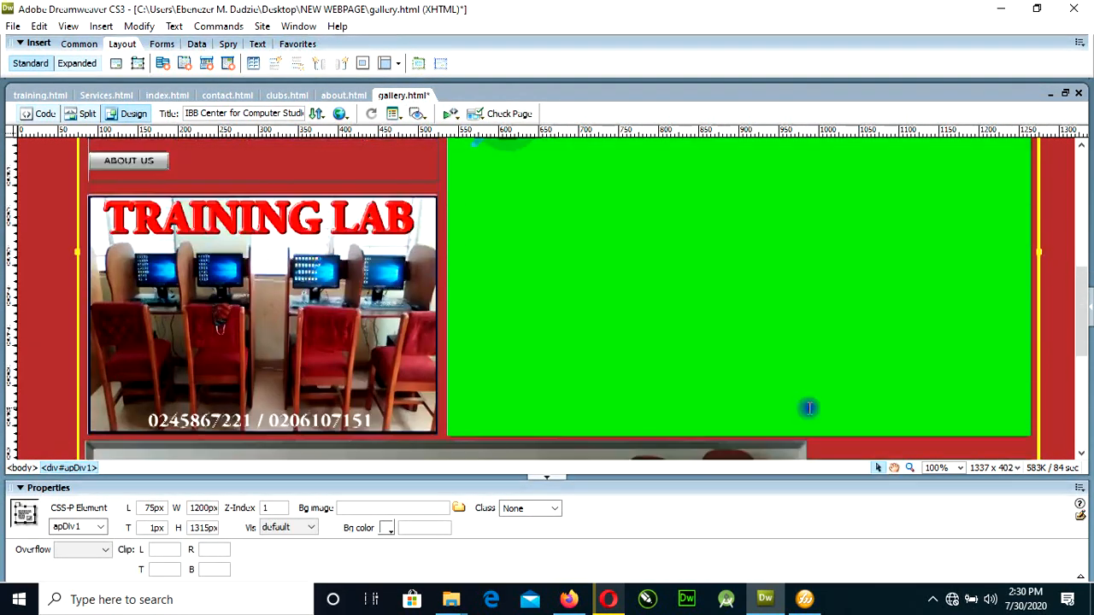
# Draw a new AP div about 269 px wide in the empty space beside the banner, ending above the footer.
pyautogui.click(138, 65)
pyautogui.scroll(-5, 763, 300)
pyautogui.scroll(-5, 763, 300)
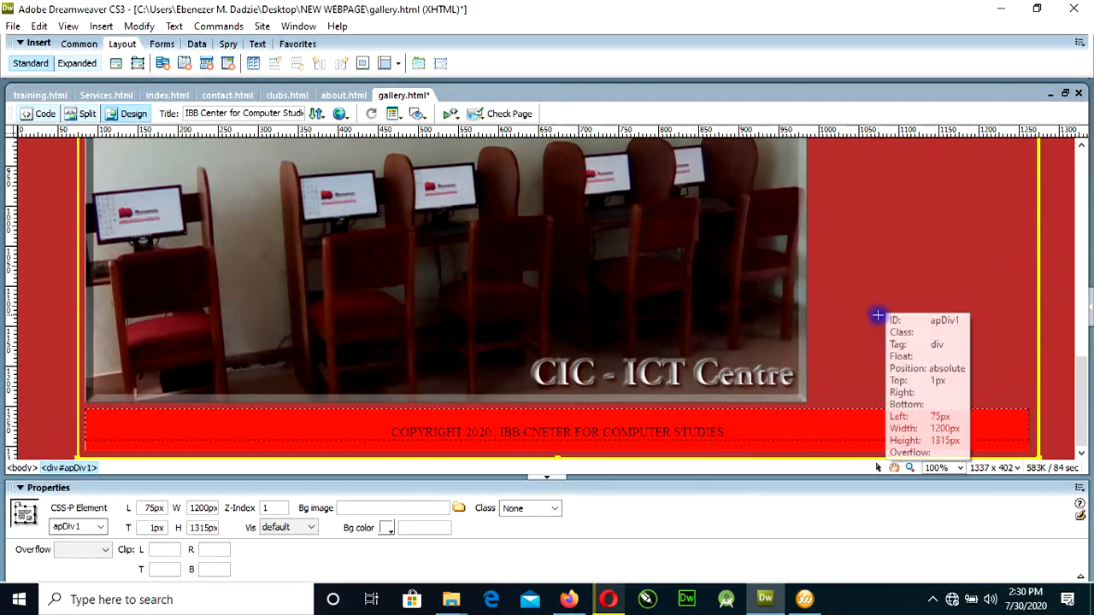
pyautogui.scroll(2, 939, 313)
pyautogui.moveTo(814, 258)
pyautogui.mouseDown()
pyautogui.moveTo(884, 316)
pyautogui.moveTo(982, 427)
pyautogui.mouseUp()
pyautogui.moveTo(1015, 446); pyautogui.dragTo(1030, 449)
pyautogui.moveTo(1079, 369); pyautogui.dragTo(1050, 396)
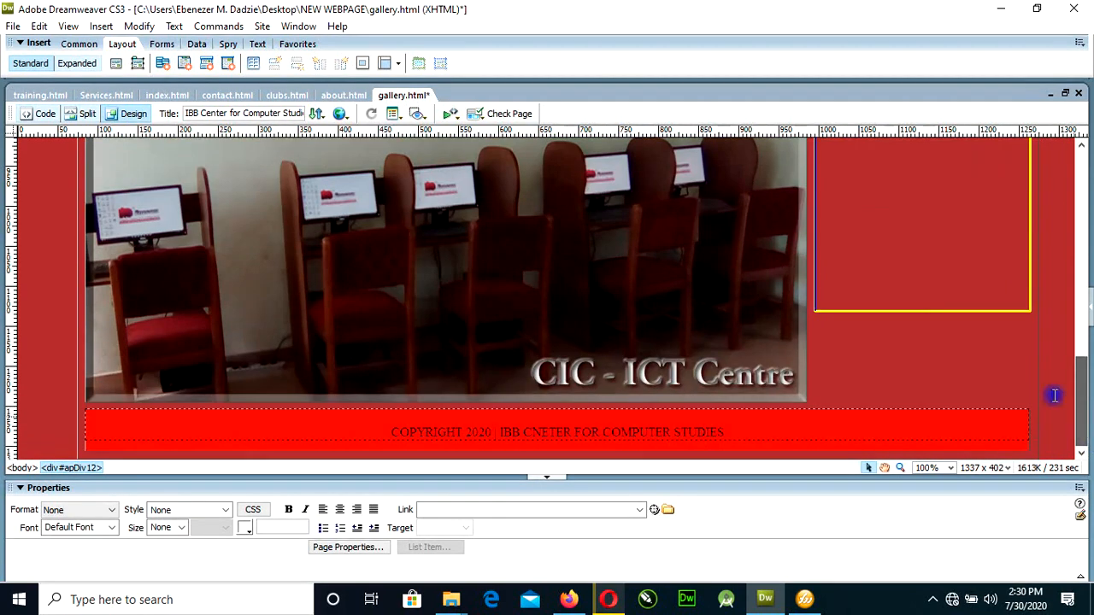
# Extend the new div downward to the banner's bottom edge, making it about 352 px high.
pyautogui.click(909, 311)
pyautogui.click(917, 362)
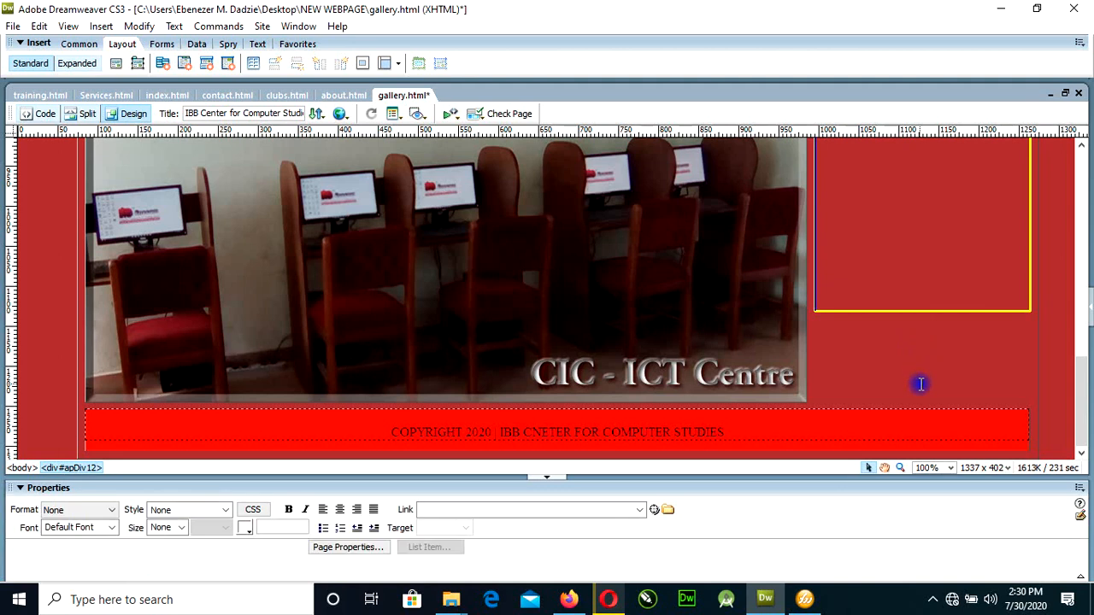
pyautogui.click(912, 311)
pyautogui.moveTo(920, 310); pyautogui.dragTo(927, 402)
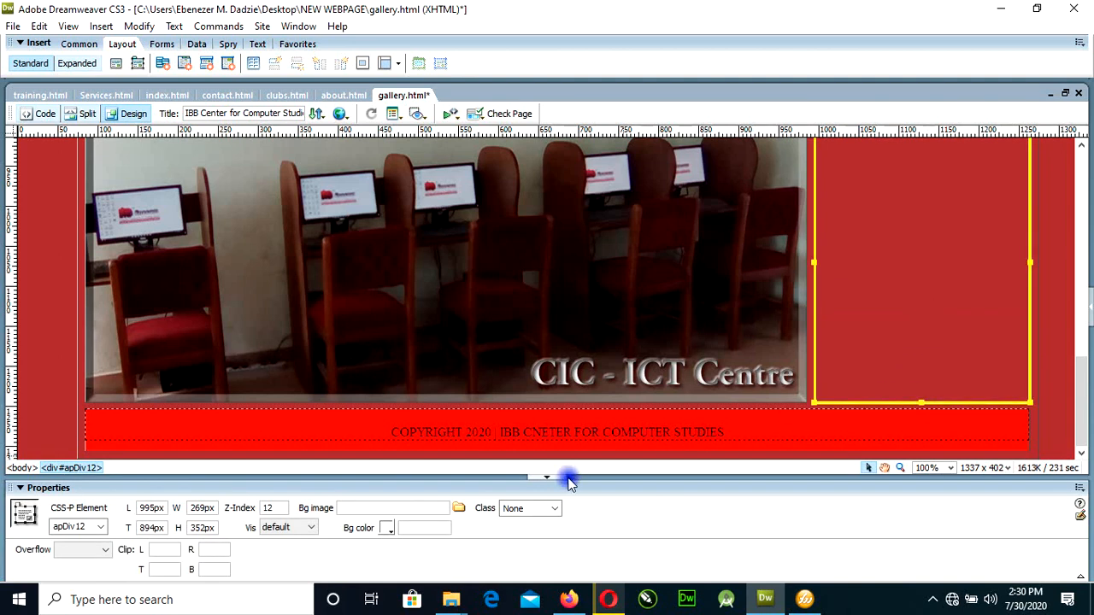
# Give the new div beside the banner a dark pink background colour and save the gallery page.
pyautogui.click(386, 528)
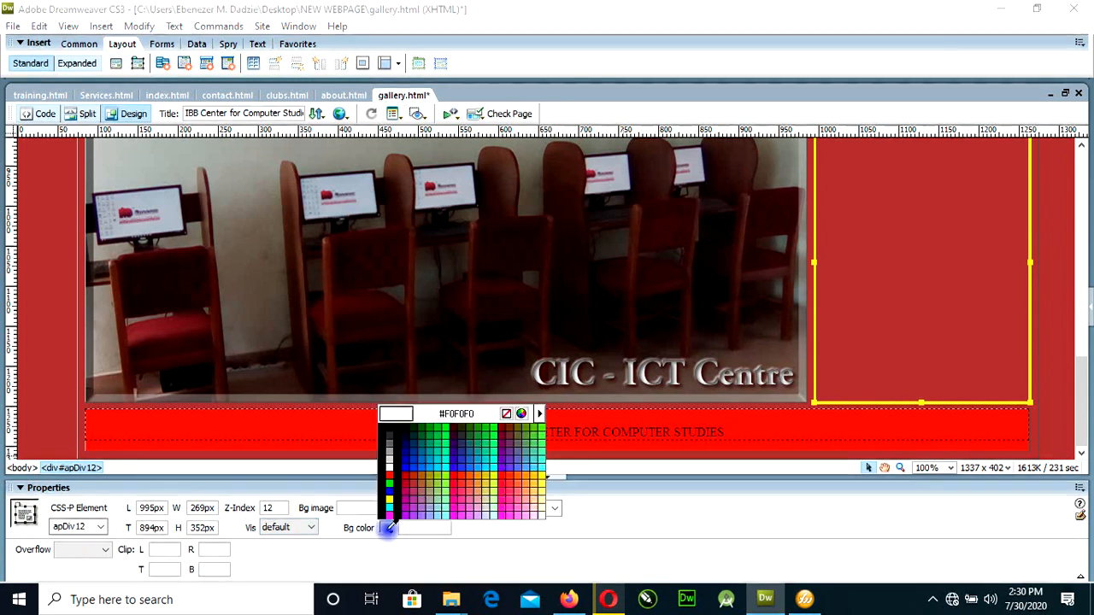
pyautogui.click(414, 492)
pyautogui.click(60, 385)
pyautogui.click(15, 30)
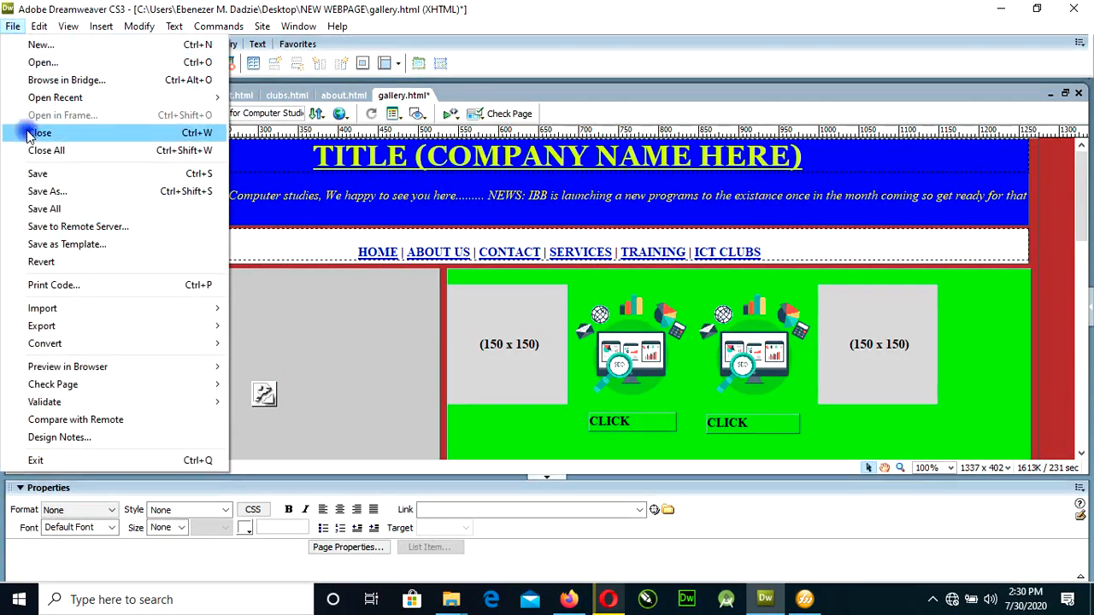
pyautogui.click(34, 173)
# Switch to Firefox, reload gallery.html and examine the page layout from the header down to the banner, pink div and footer.
pyautogui.click(568, 599)
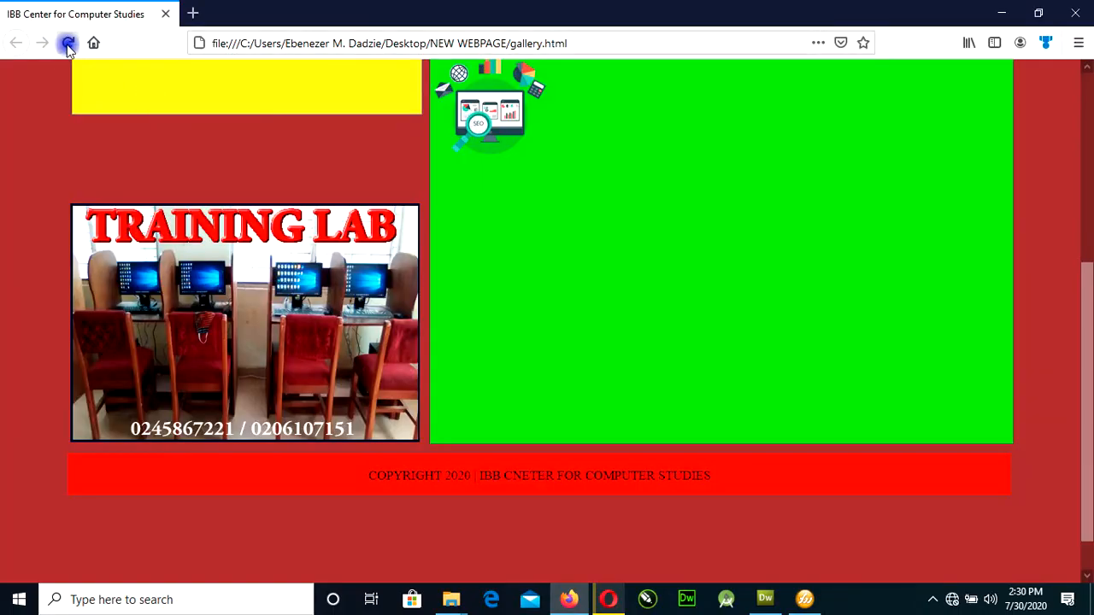
pyautogui.click(67, 43)
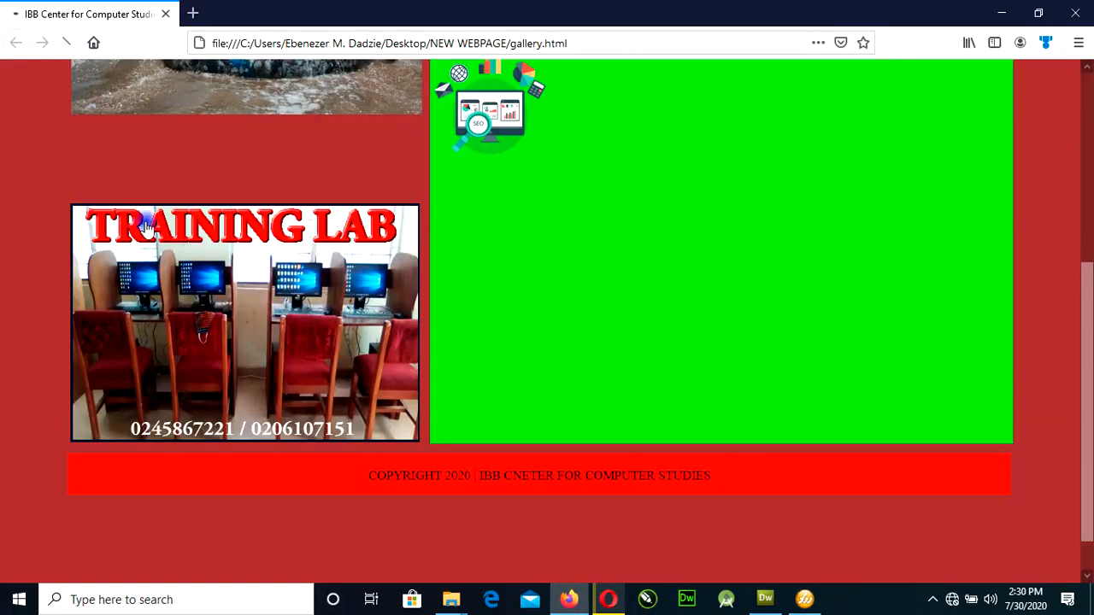
pyautogui.scroll(-3, 660, 429)
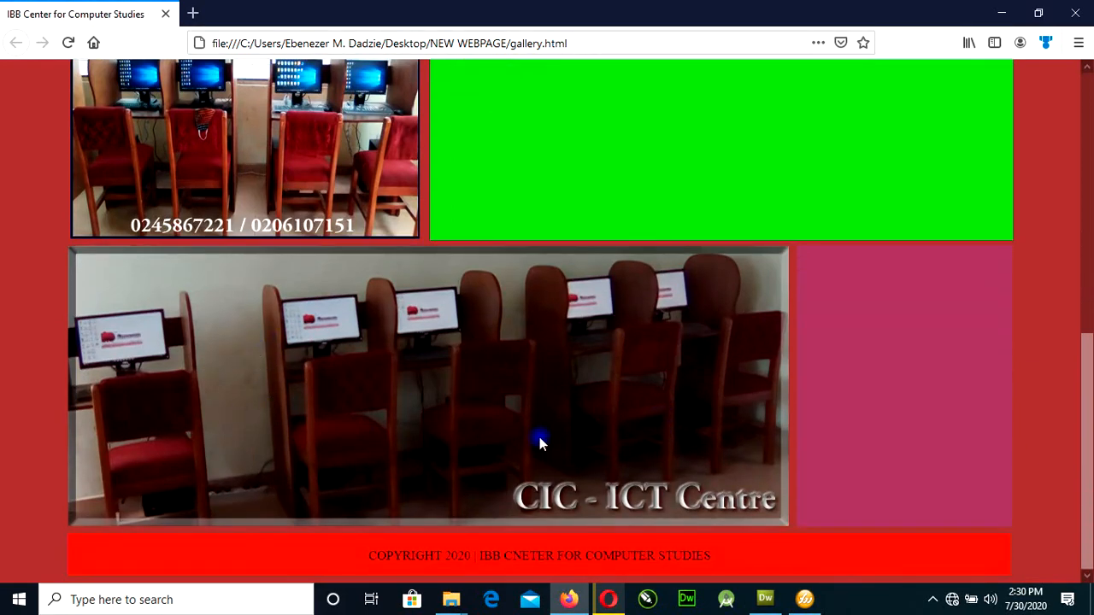
pyautogui.scroll(8, 603, 418)
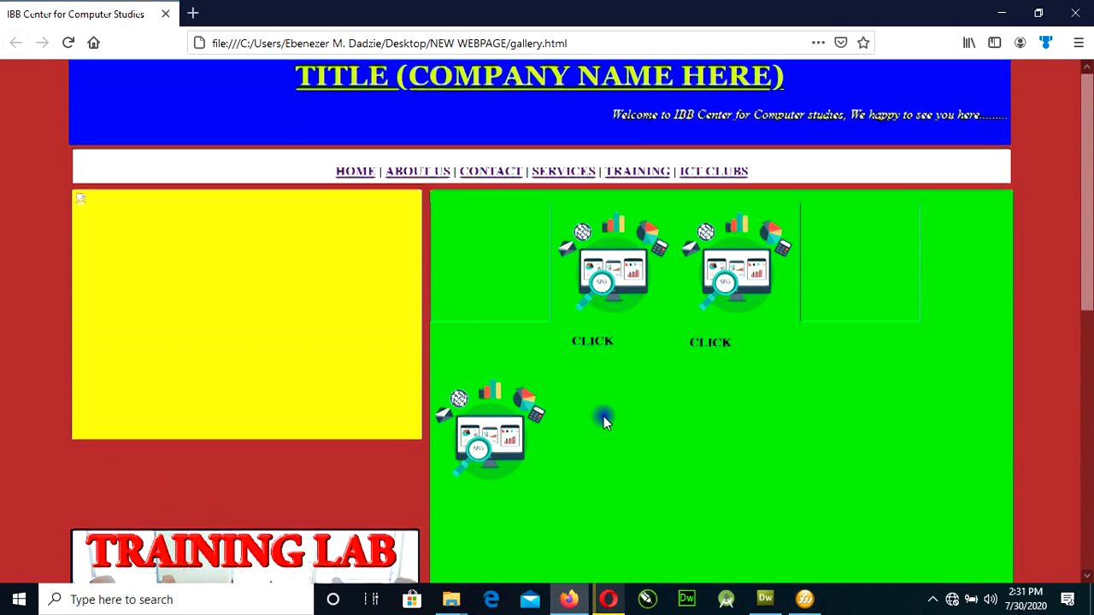
pyautogui.scroll(-6, 603, 419)
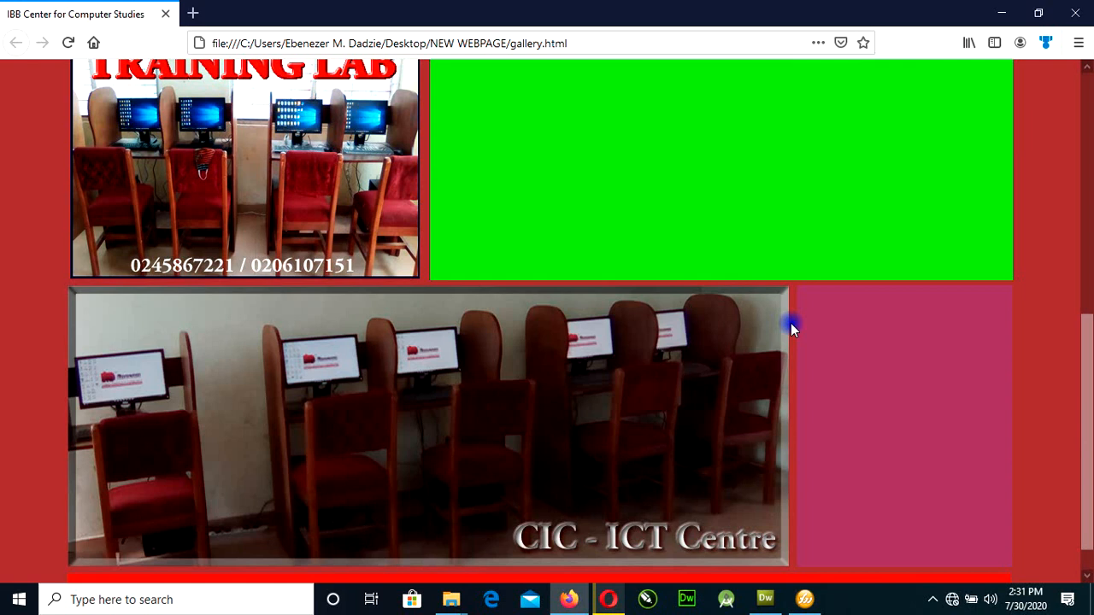
pyautogui.scroll(6, 1022, 425)
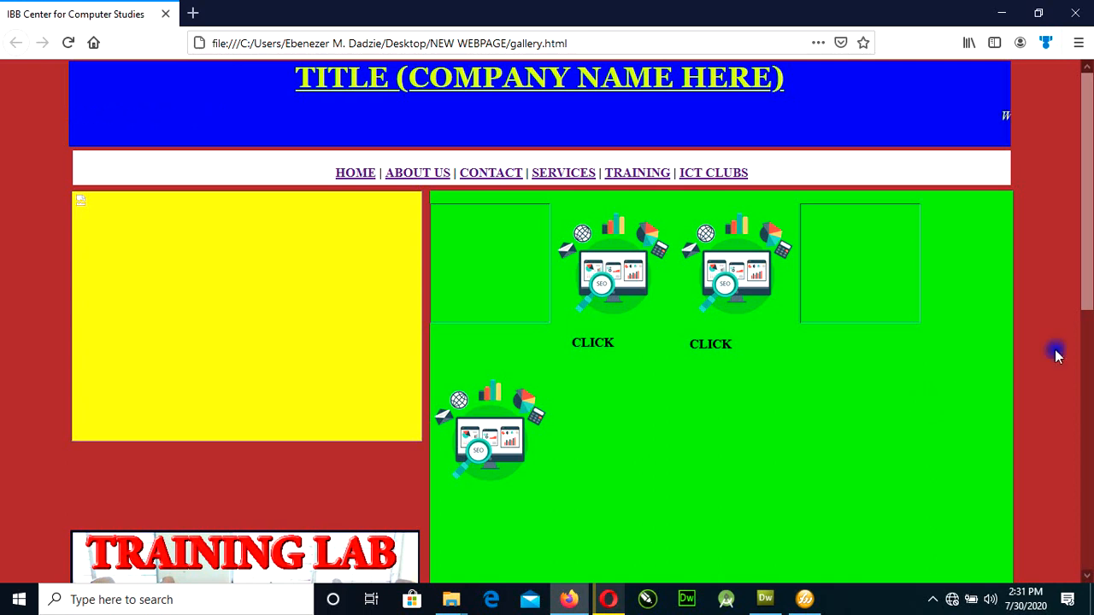
pyautogui.moveTo(1088, 269); pyautogui.dragTo(1088, 544)
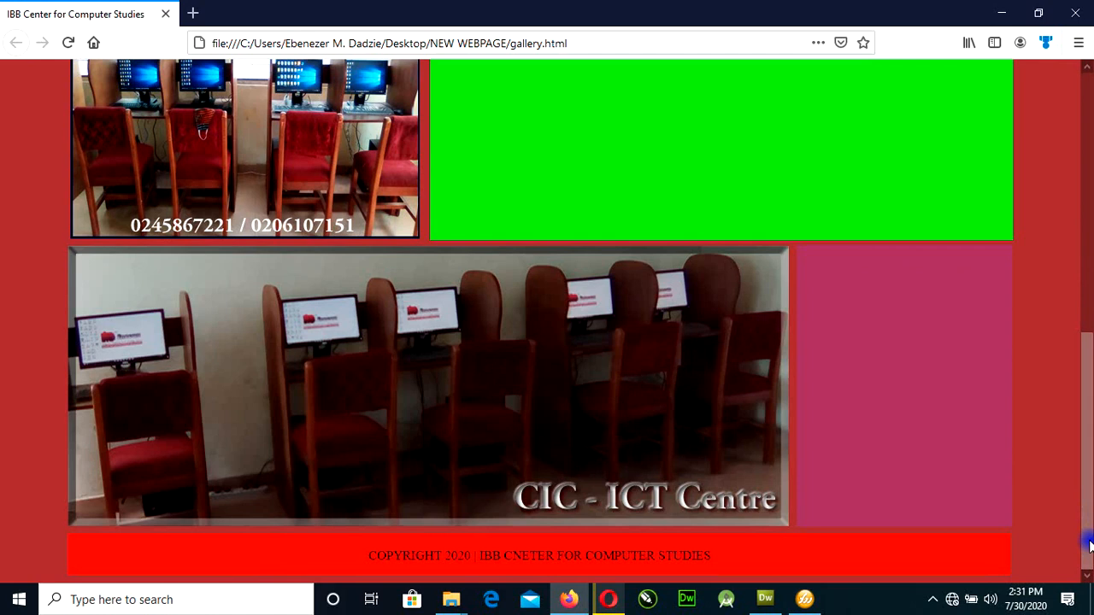
pyautogui.moveTo(1088, 544); pyautogui.dragTo(1087, 276)
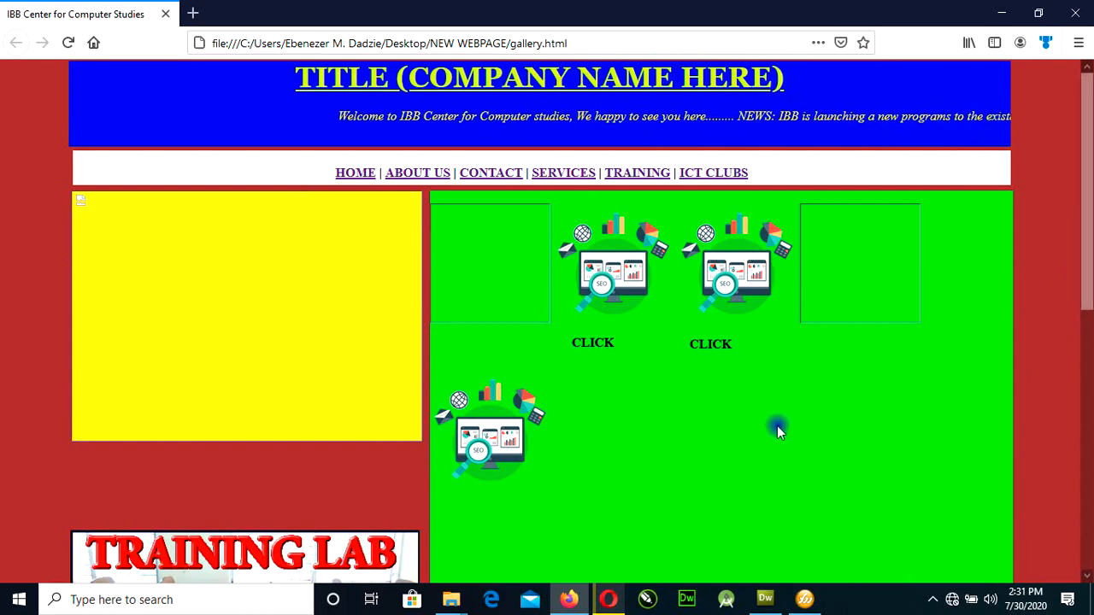
pyautogui.scroll(-6, 777, 431)
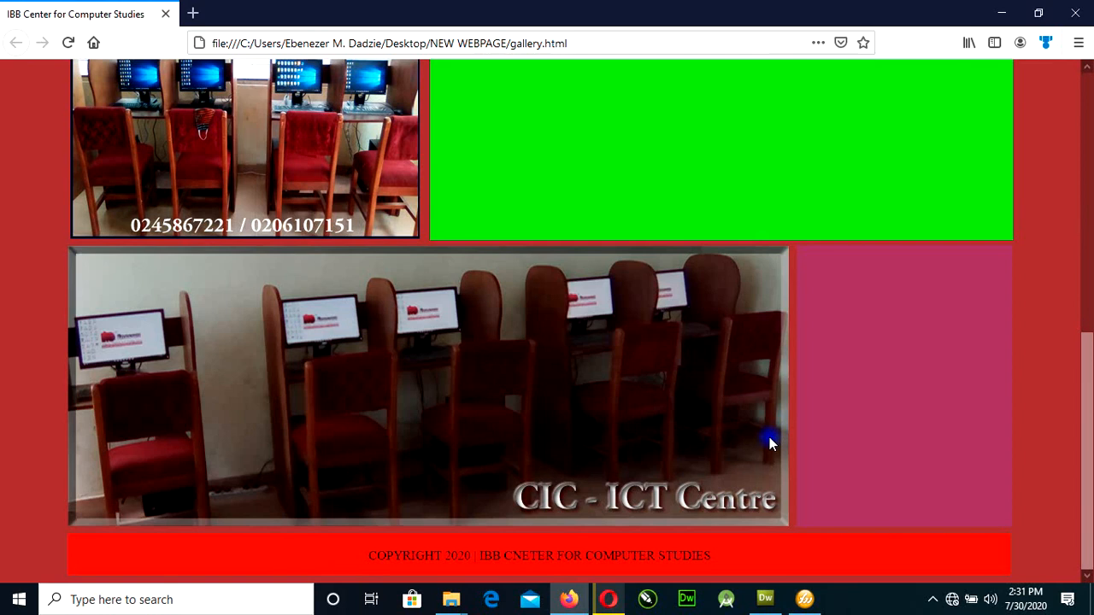
pyautogui.scroll(2, 769, 438)
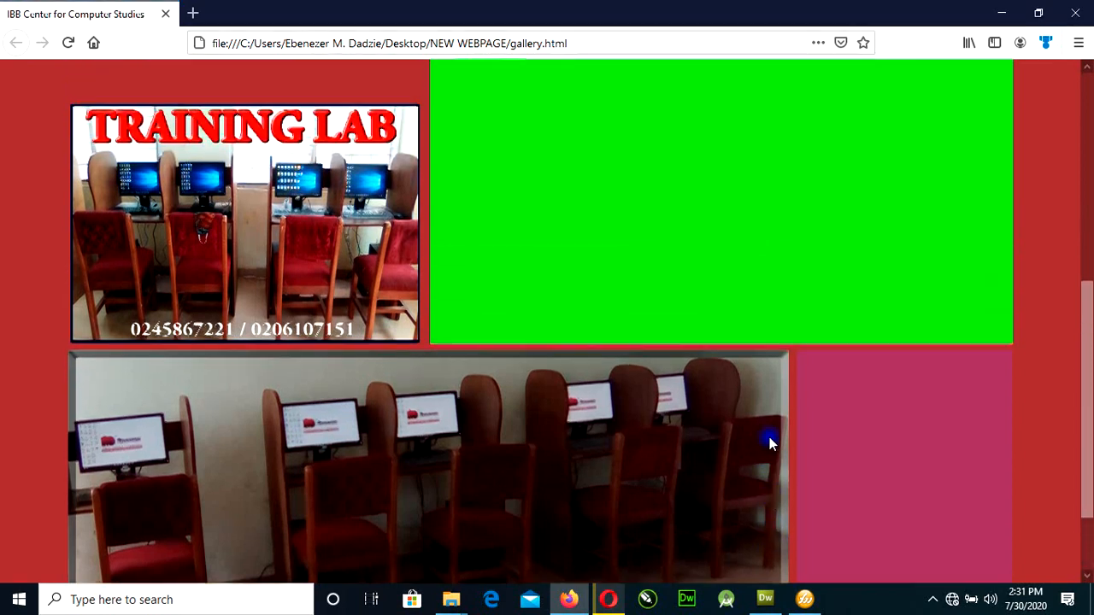
pyautogui.scroll(4, 769, 442)
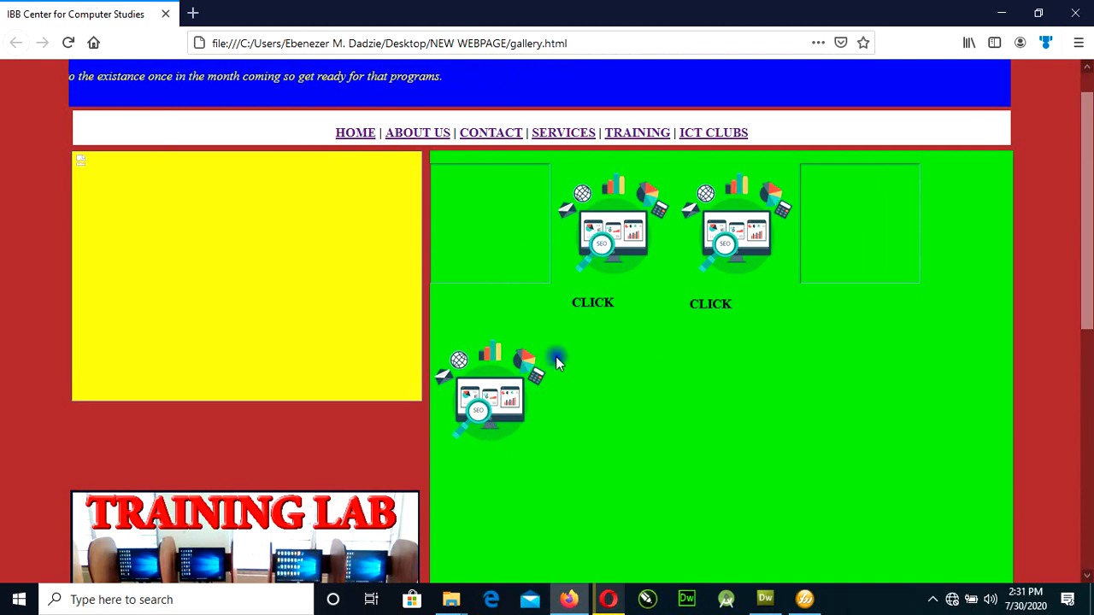
# Back in Dreamweaver, link the first SEO image in the green area's upper row to Services.html and save the page.
pyautogui.click(769, 601)
pyautogui.click(640, 374)
pyautogui.scroll(-3, 640, 376)
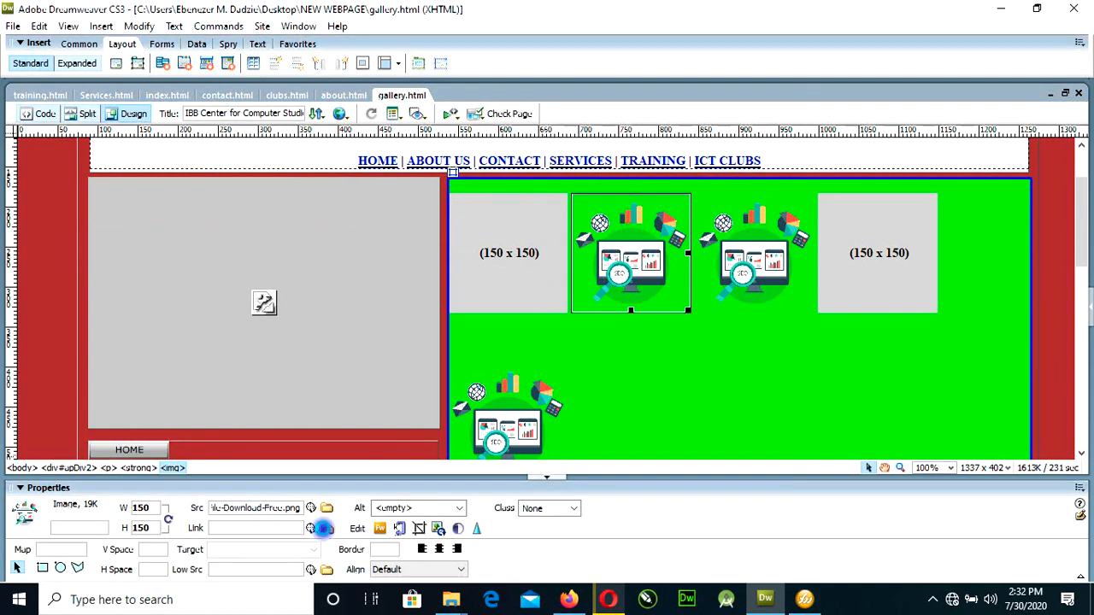
pyautogui.click(325, 529)
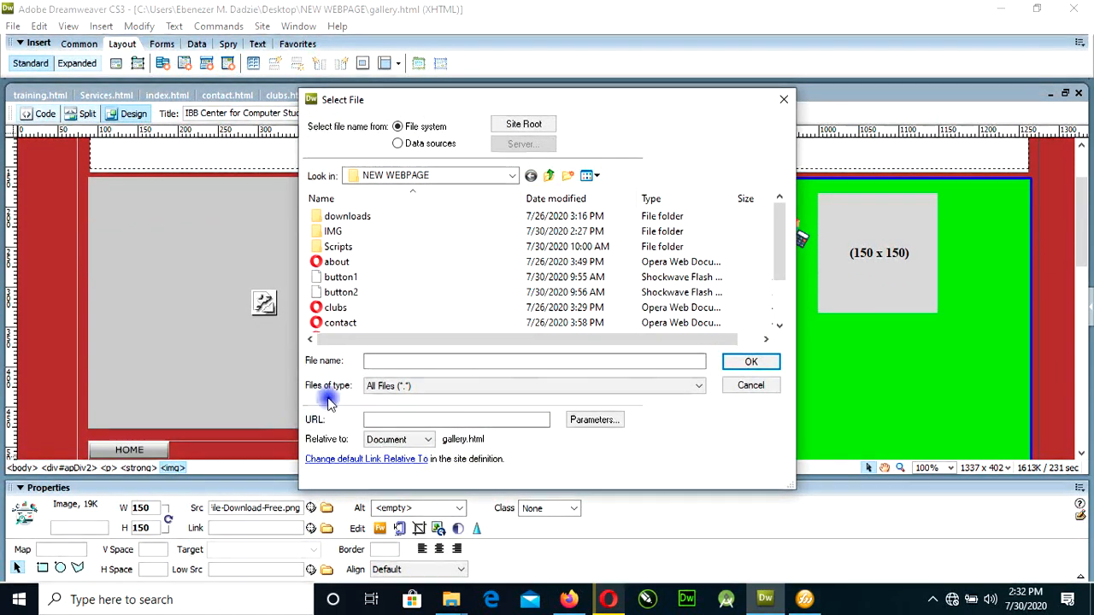
pyautogui.moveTo(783, 253); pyautogui.dragTo(782, 303)
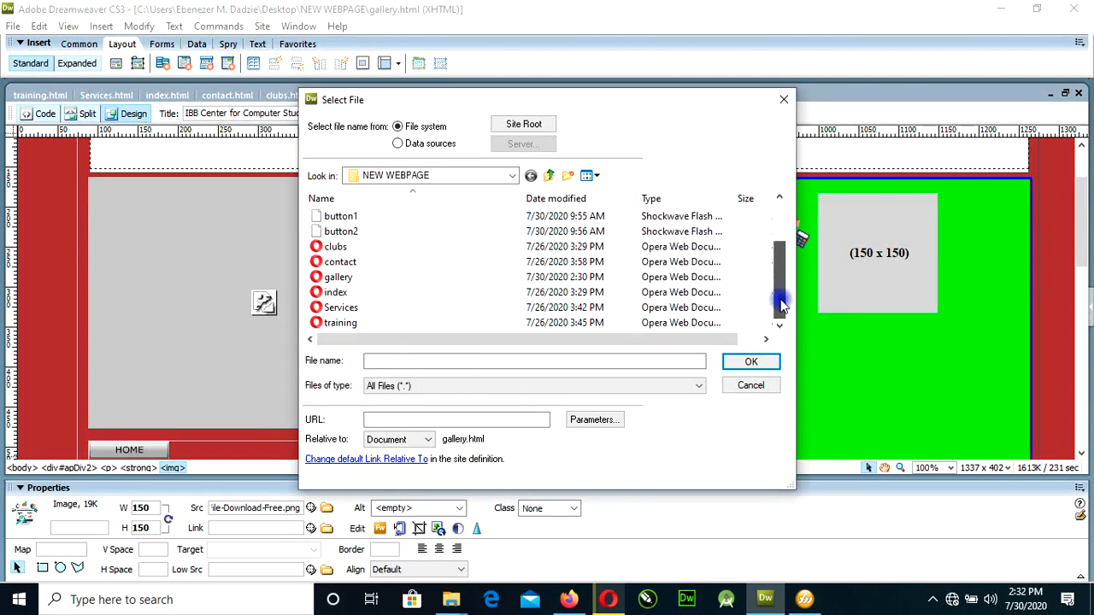
pyautogui.click(333, 282)
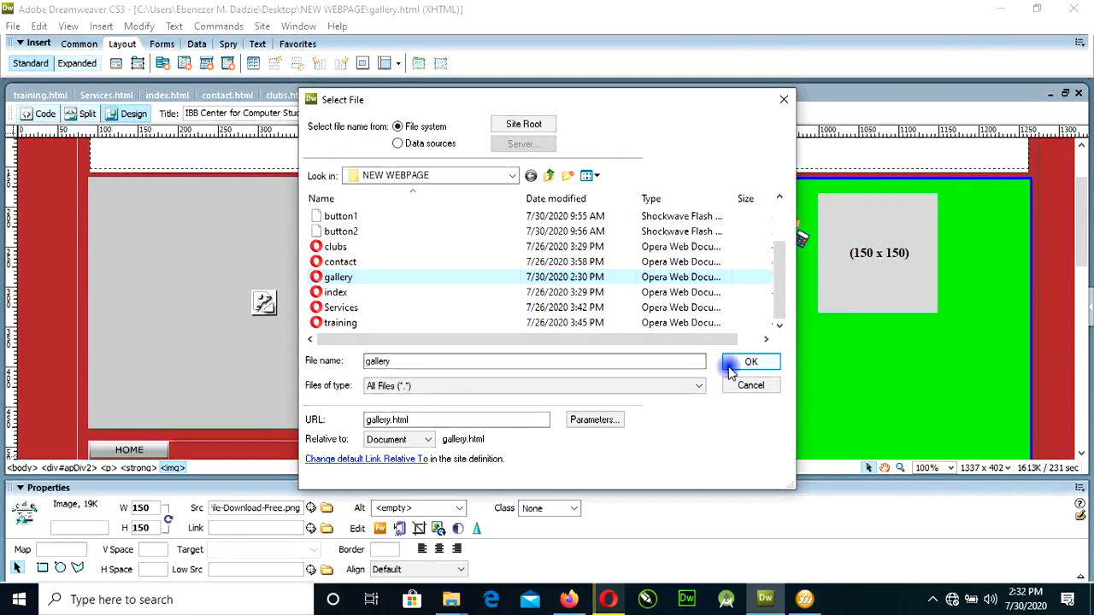
pyautogui.moveTo(513, 101); pyautogui.dragTo(531, 51)
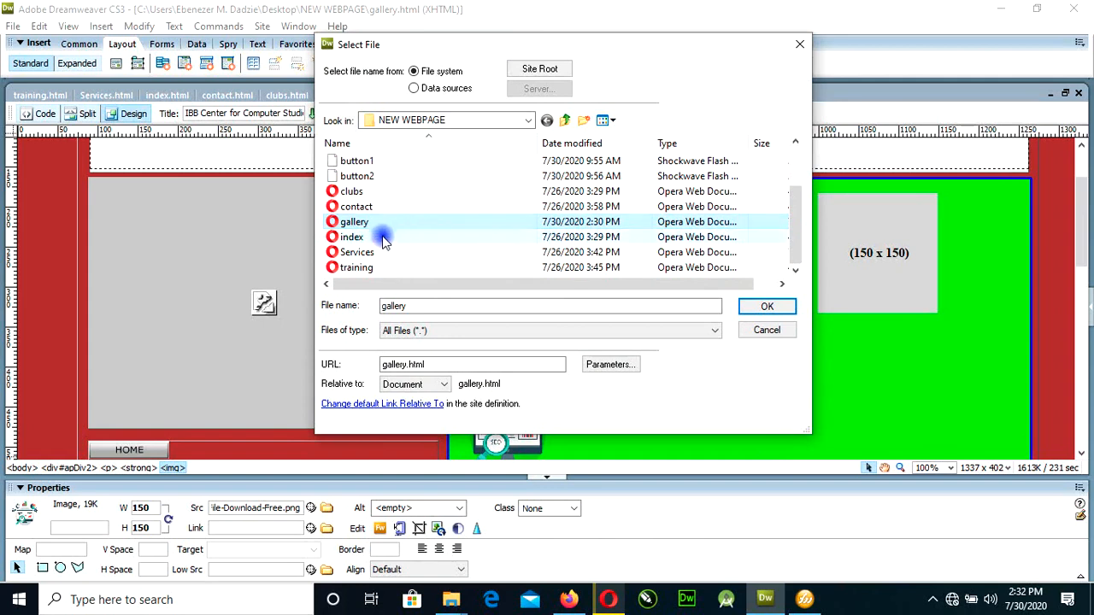
pyautogui.click(357, 252)
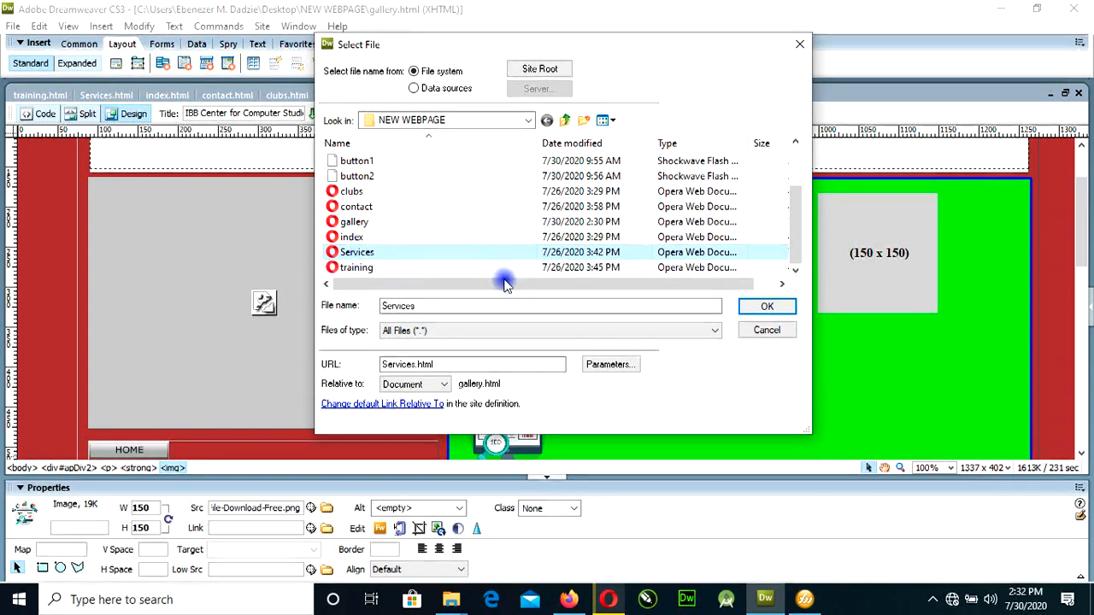
pyautogui.click(767, 308)
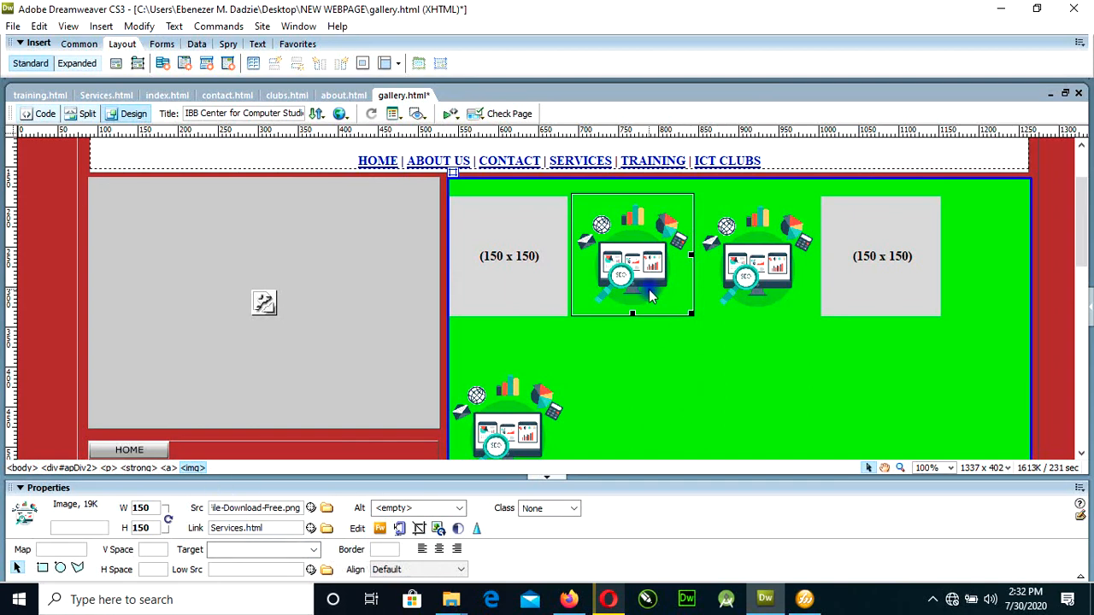
pyautogui.click(13, 27)
pyautogui.click(28, 173)
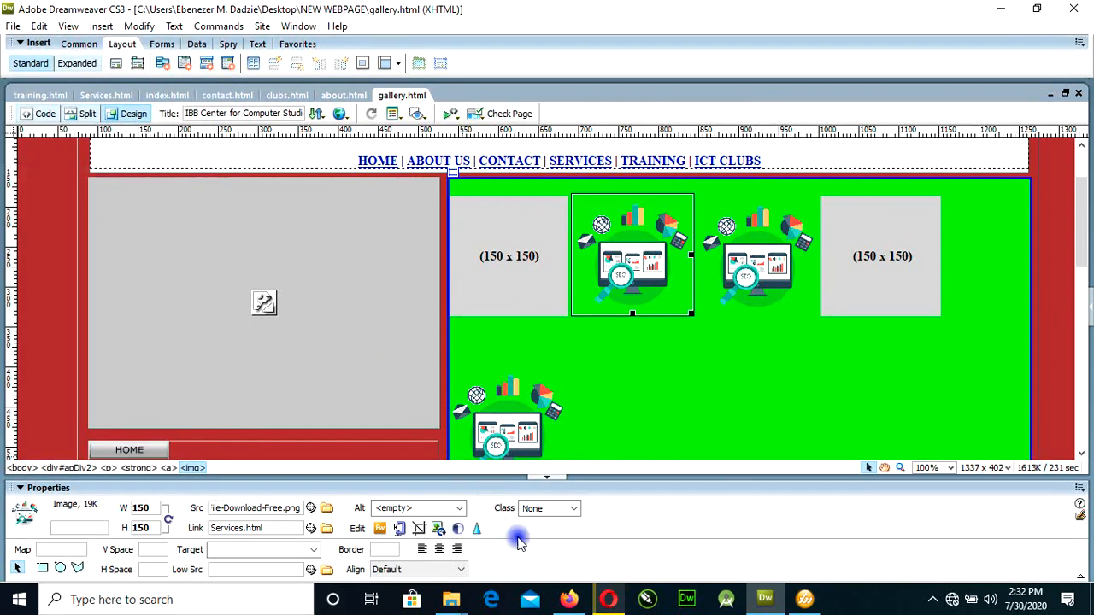
# Reload gallery.html in Firefox, test the linked SEO image and the ICT CLUBS menu link, and return to the gallery page.
pyautogui.click(568, 599)
pyautogui.click(68, 42)
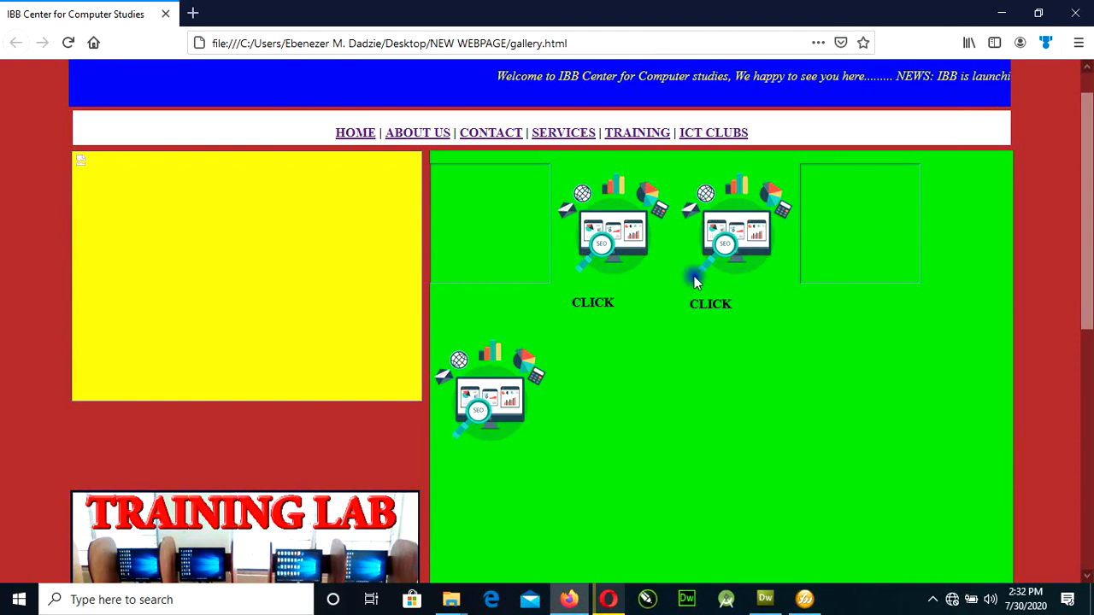
pyautogui.click(603, 246)
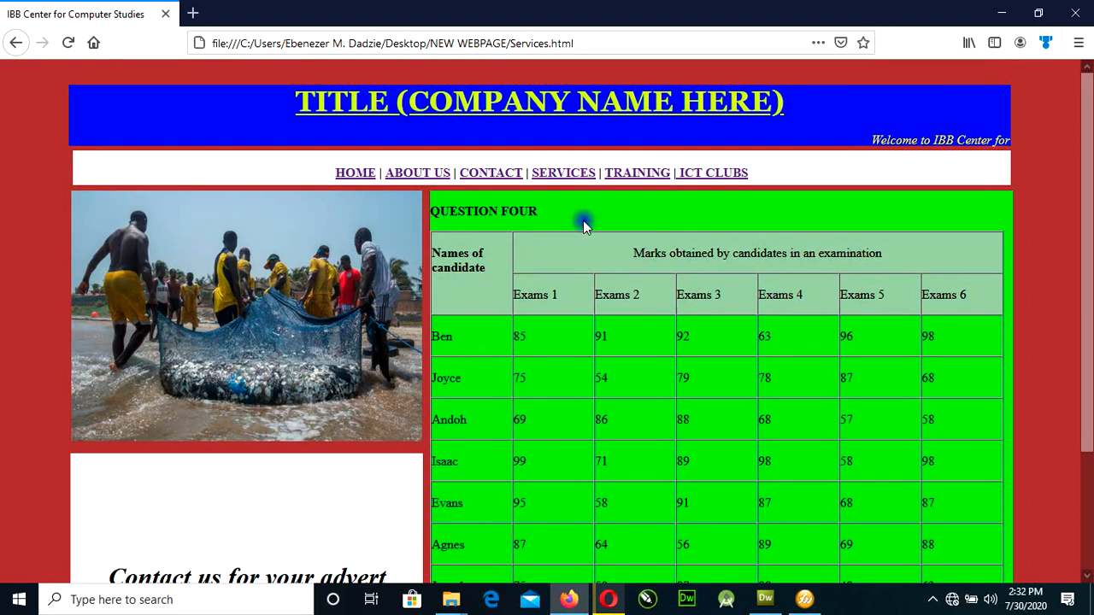
pyautogui.click(691, 171)
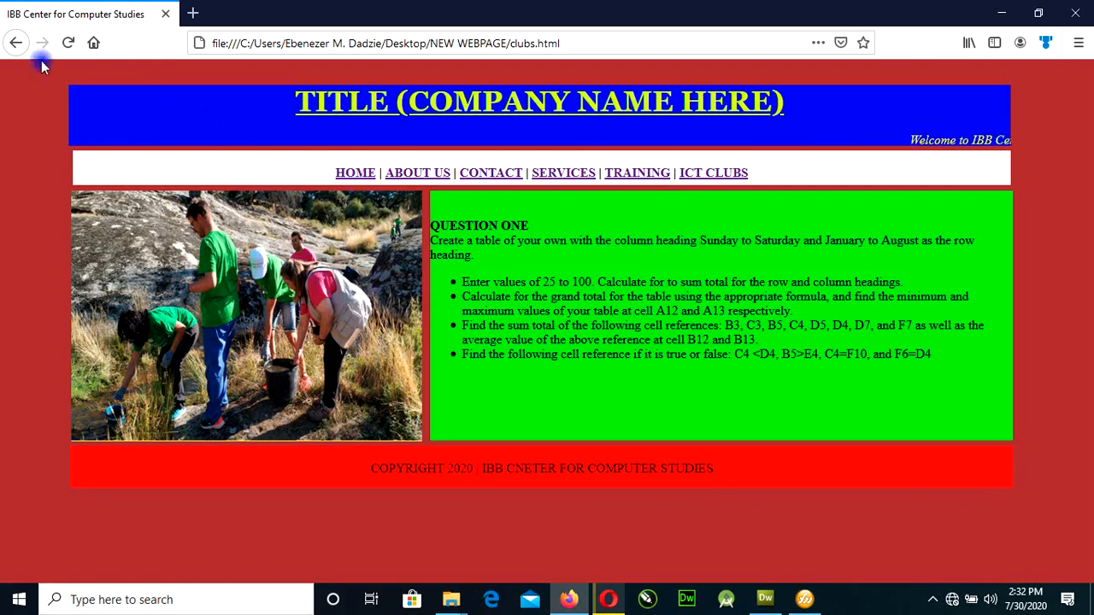
pyautogui.click(14, 43)
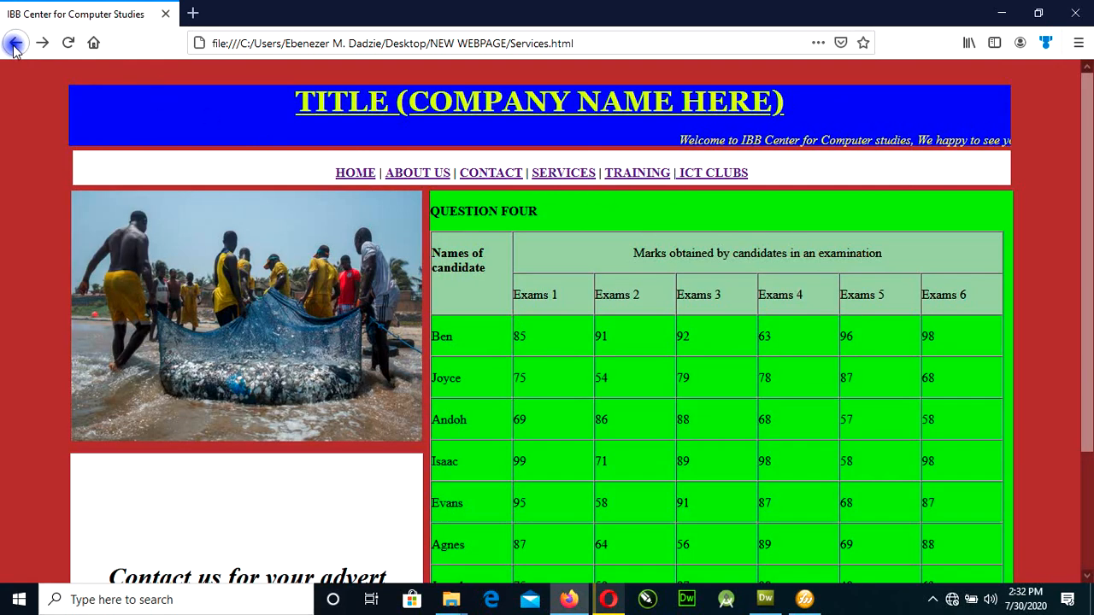
pyautogui.click(15, 43)
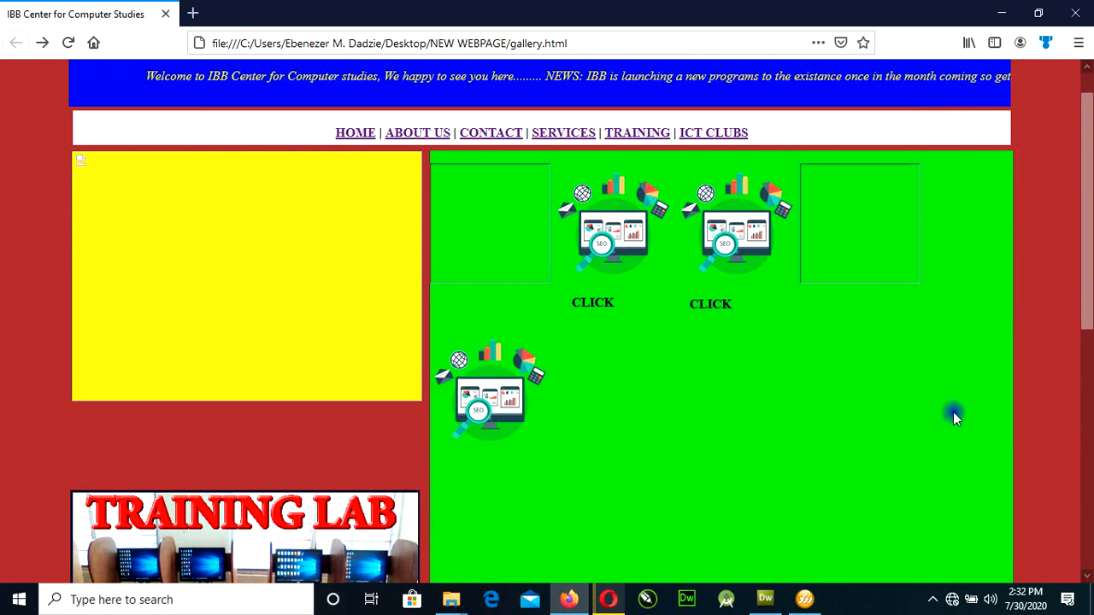
# Switch to Dreamweaver and add a "| GALLERY" entry after ICT CLUBS in the gallery page's menu line.
pyautogui.click(803, 603)
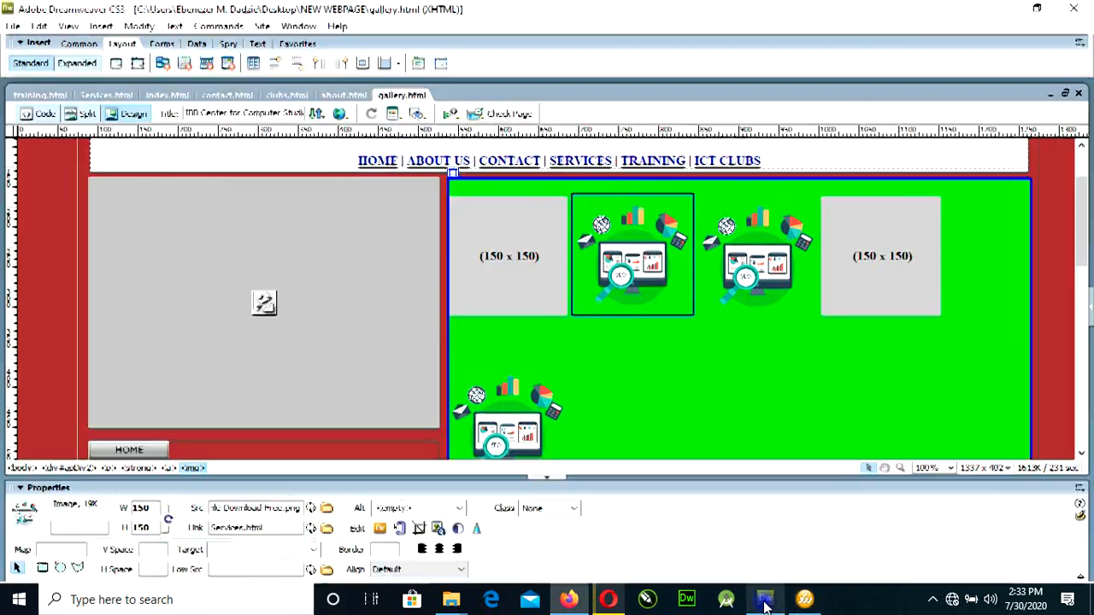
pyautogui.click(767, 162)
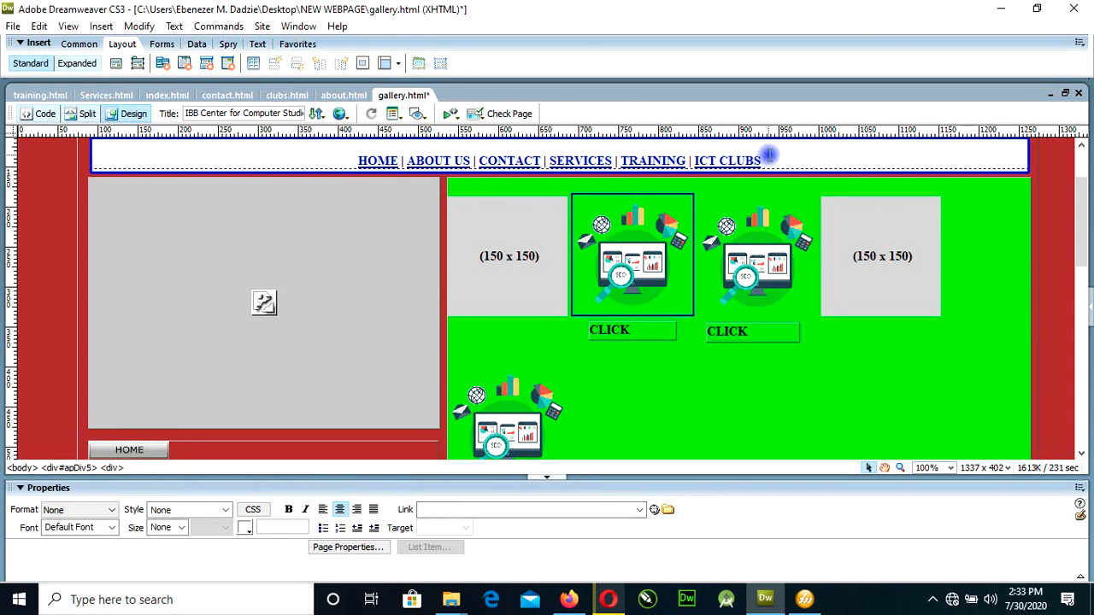
pyautogui.write('|')
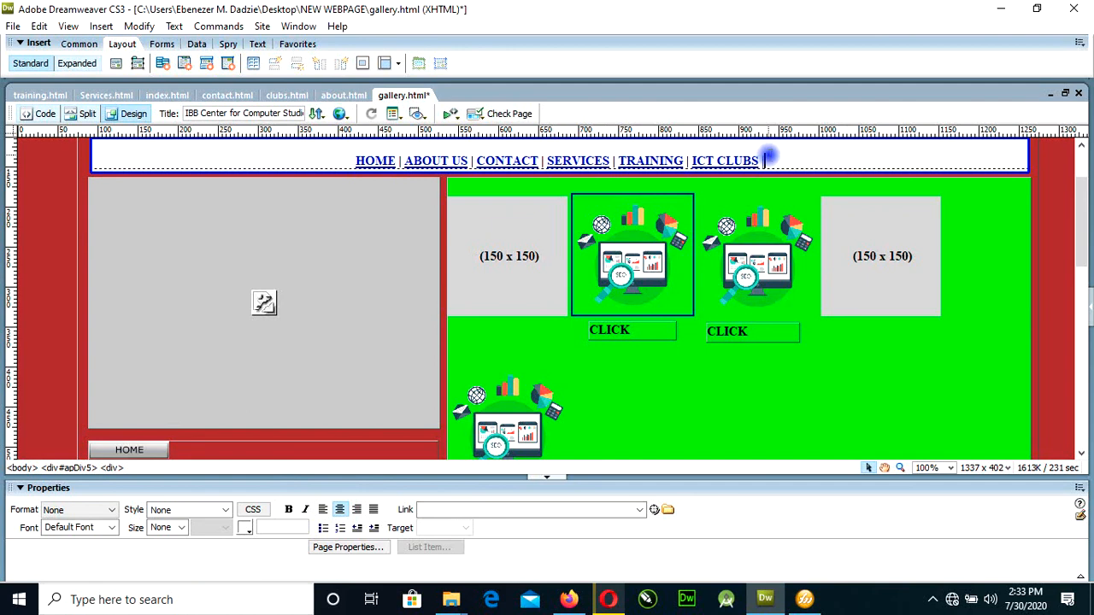
pyautogui.write(' G')
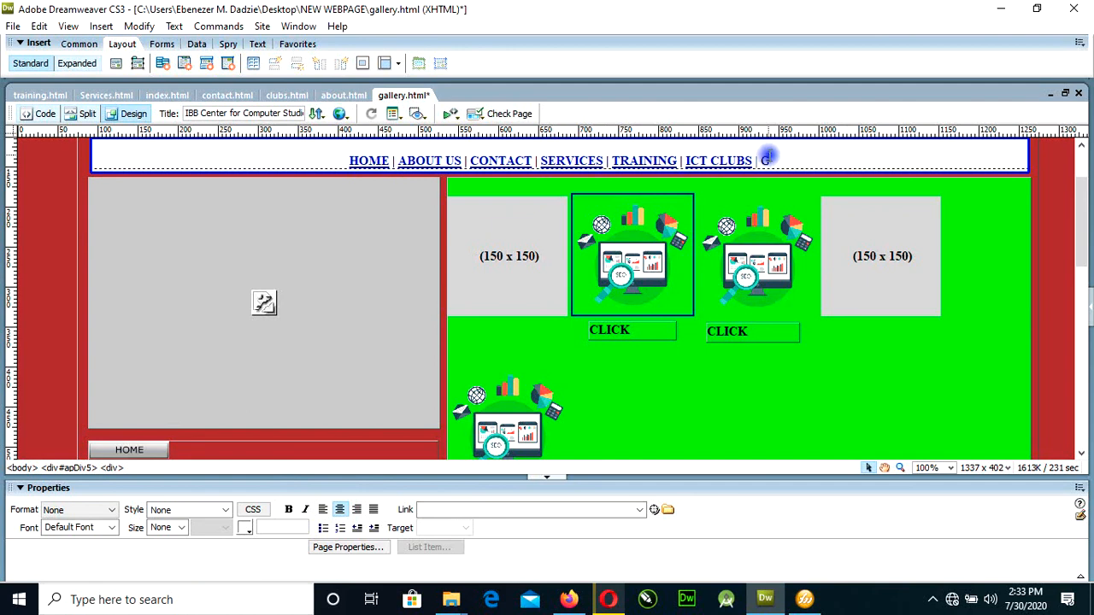
pyautogui.write('al')
pyautogui.press('BackSpace')
pyautogui.press('BackSpace')
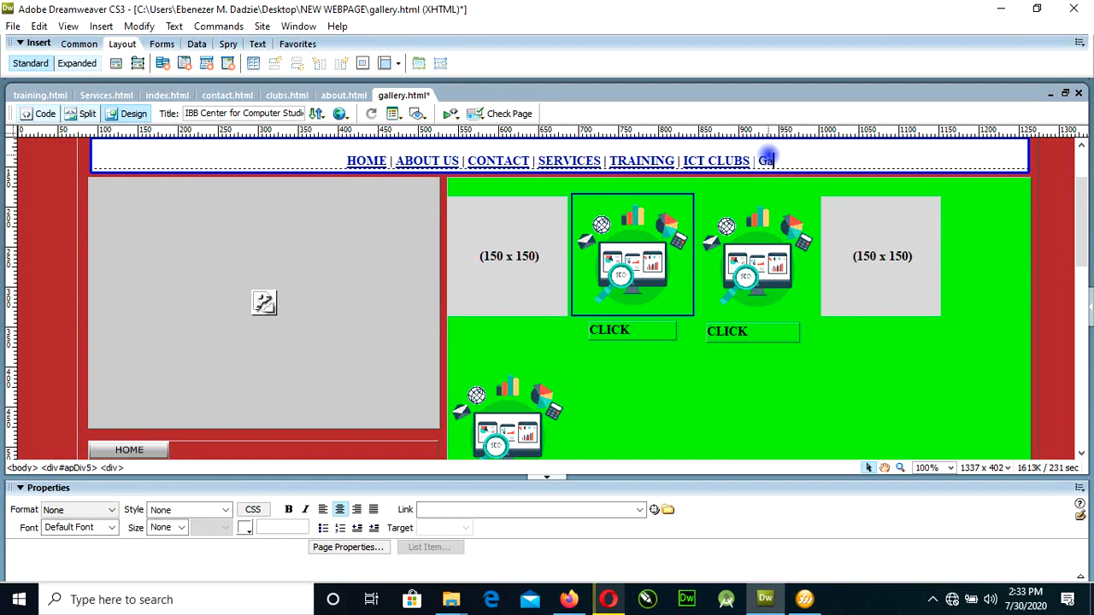
pyautogui.write('ALLERY')
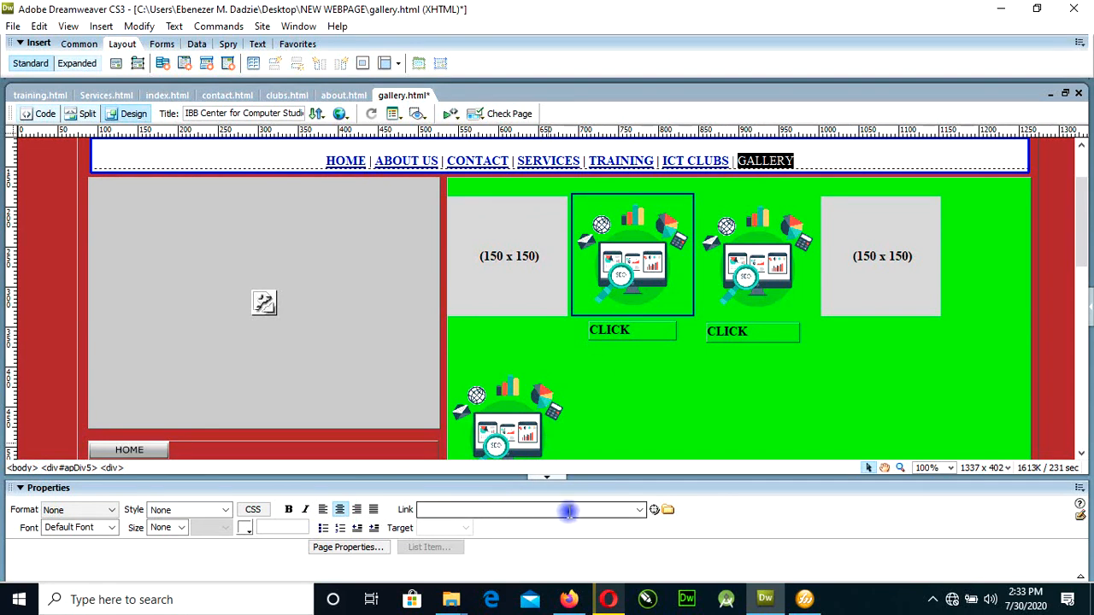
# Link the GALLERY menu text to gallery.html from the NEW WEBPAGE folder and make it bold.
pyautogui.click(669, 511)
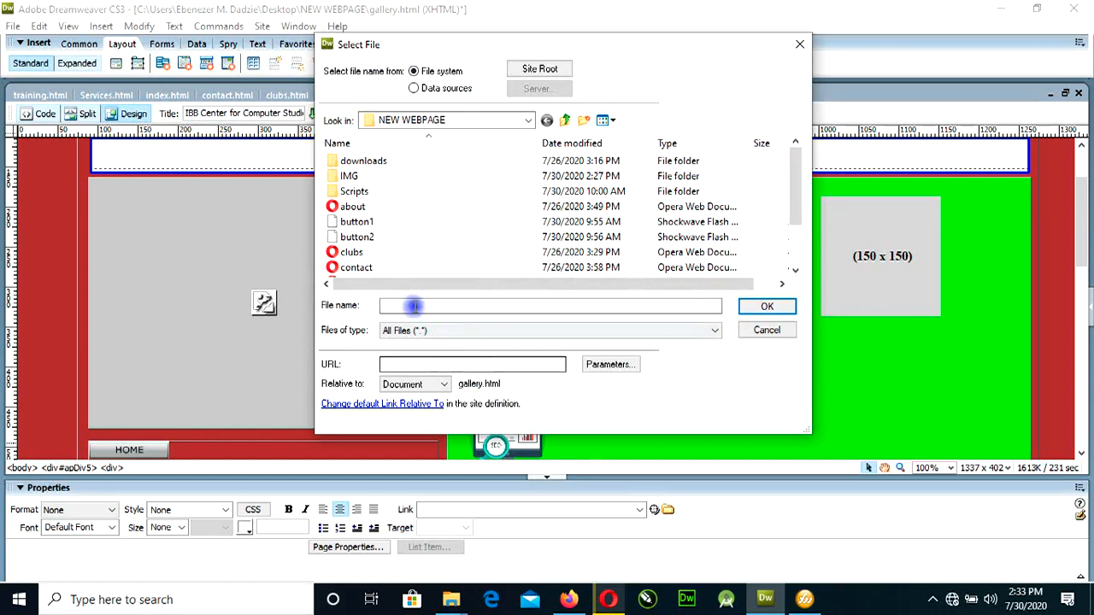
pyautogui.click(353, 253)
pyautogui.scroll(-2, 354, 248)
pyautogui.click(353, 224)
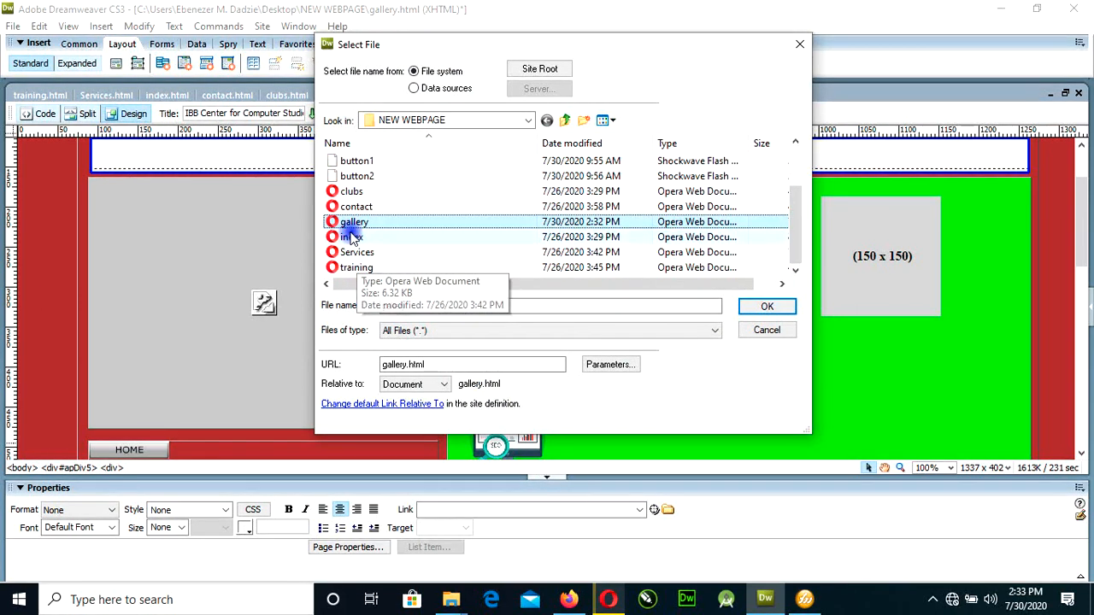
pyautogui.click(768, 306)
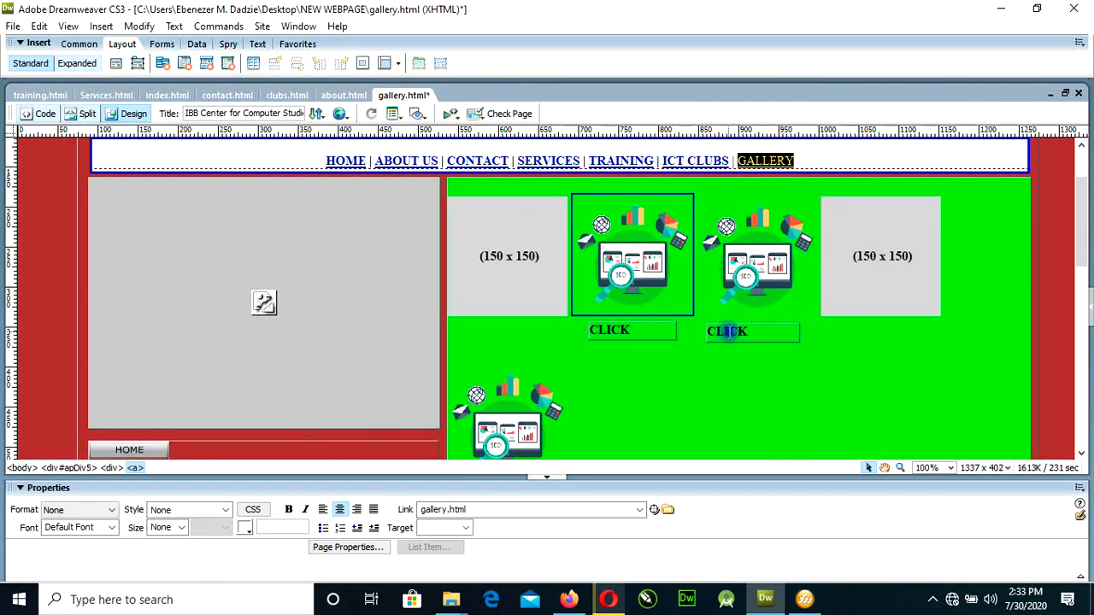
pyautogui.click(289, 510)
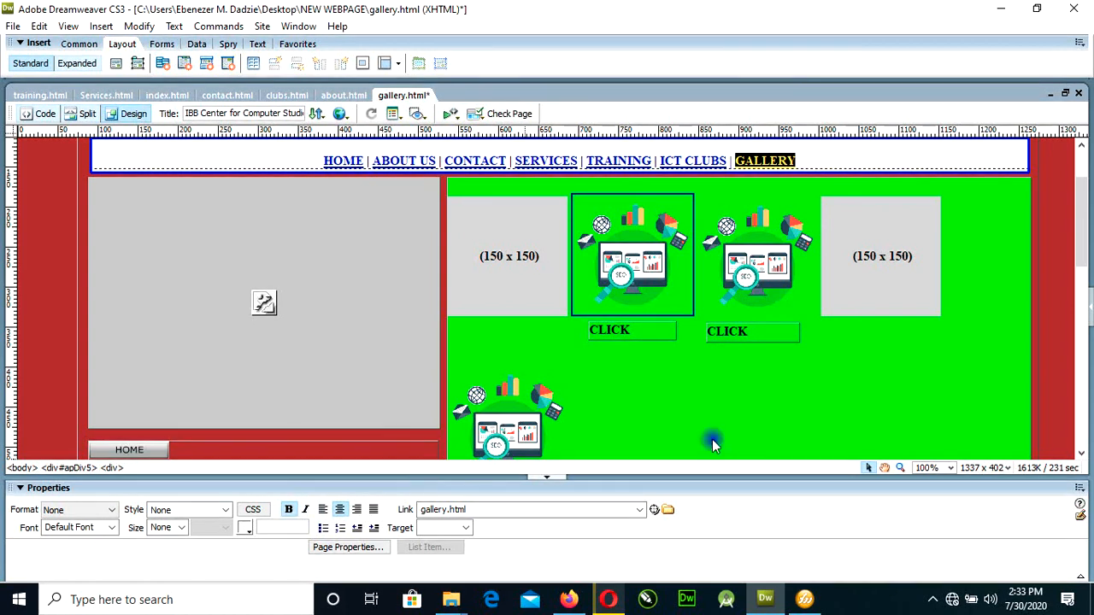
# Copy the gallery page's whole menu line, HOME through GALLERY, and paste it over the existing menu line in about.html.
pyautogui.click(723, 162)
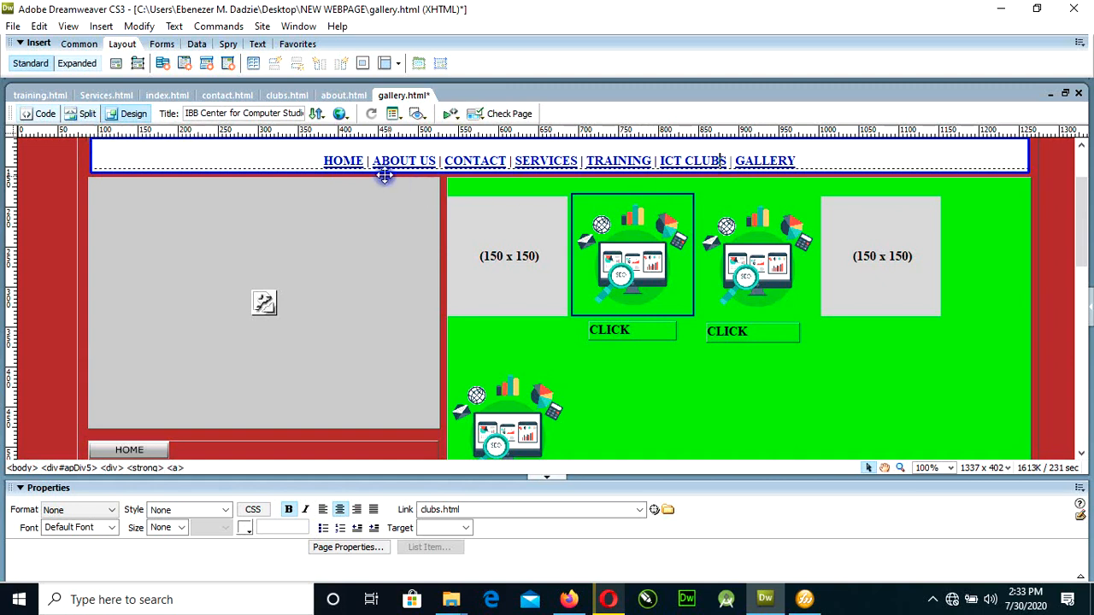
pyautogui.click(325, 161)
pyautogui.moveTo(325, 161); pyautogui.dragTo(802, 164)
pyautogui.hotkey('ctrl', 'c')
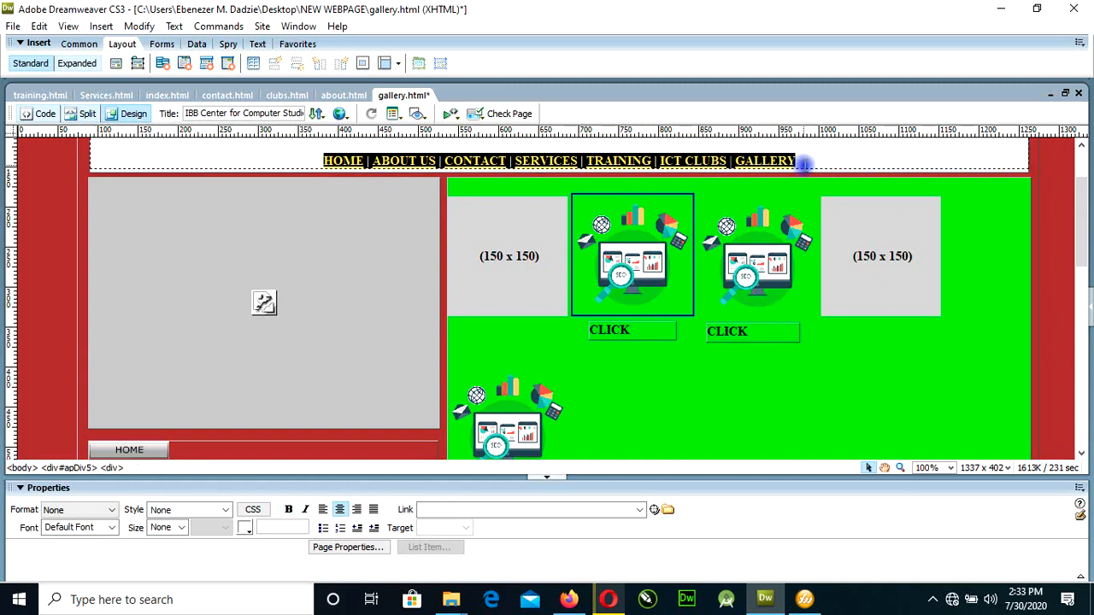
pyautogui.click(344, 95)
pyautogui.click(138, 114)
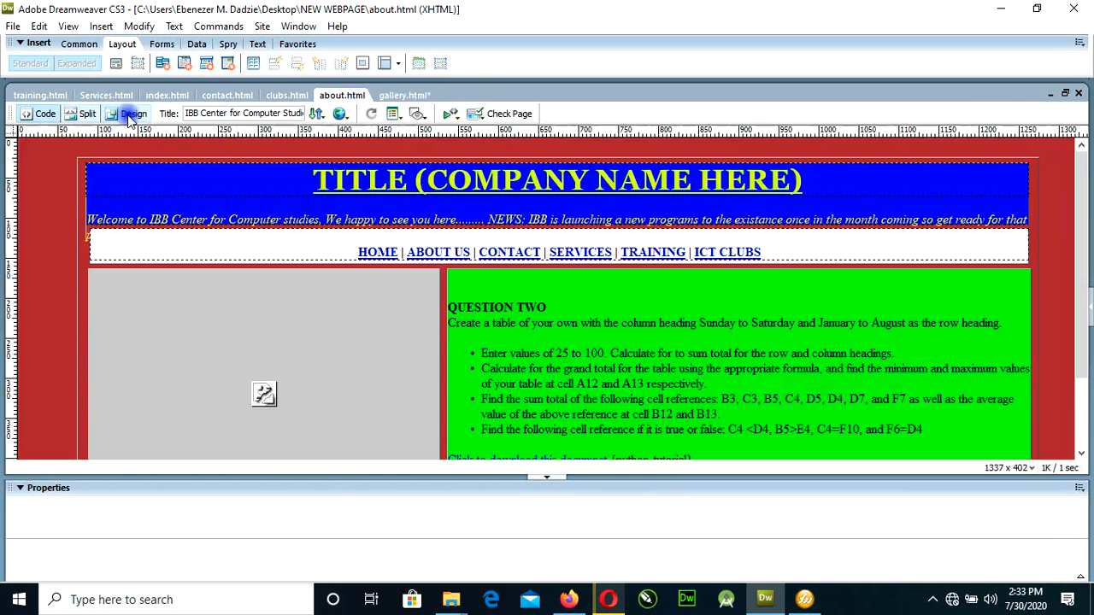
pyautogui.moveTo(770, 253); pyautogui.dragTo(340, 253)
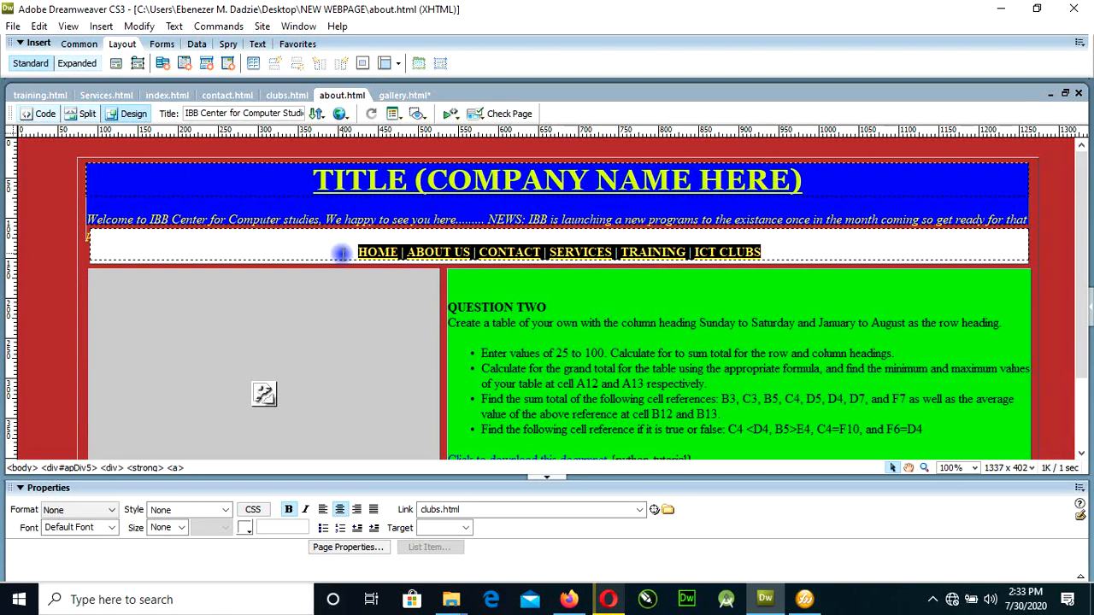
pyautogui.hotkey('ctrl', 'v')
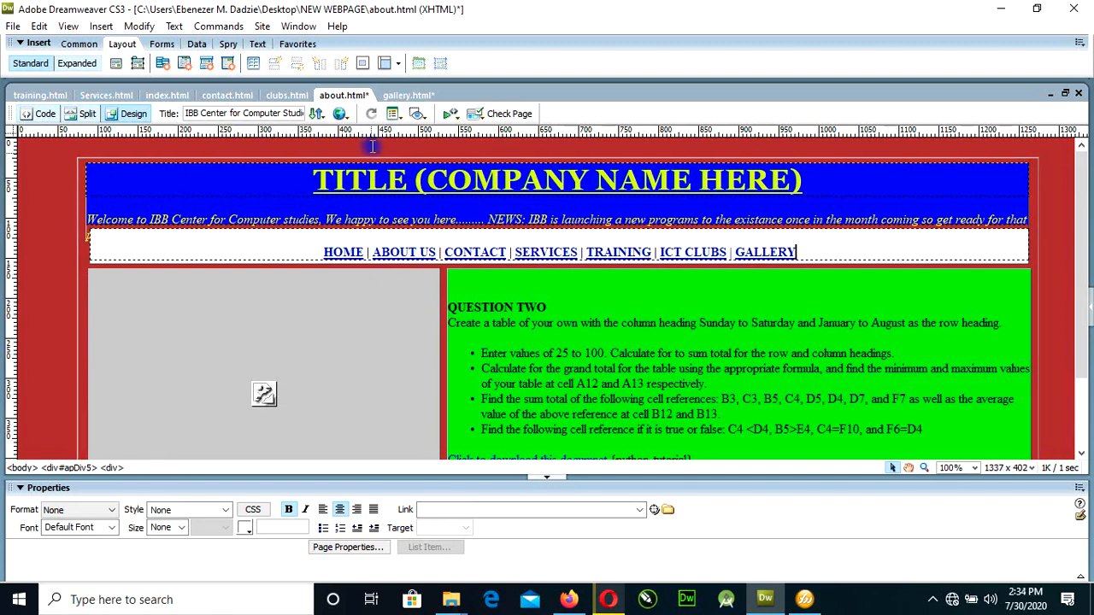